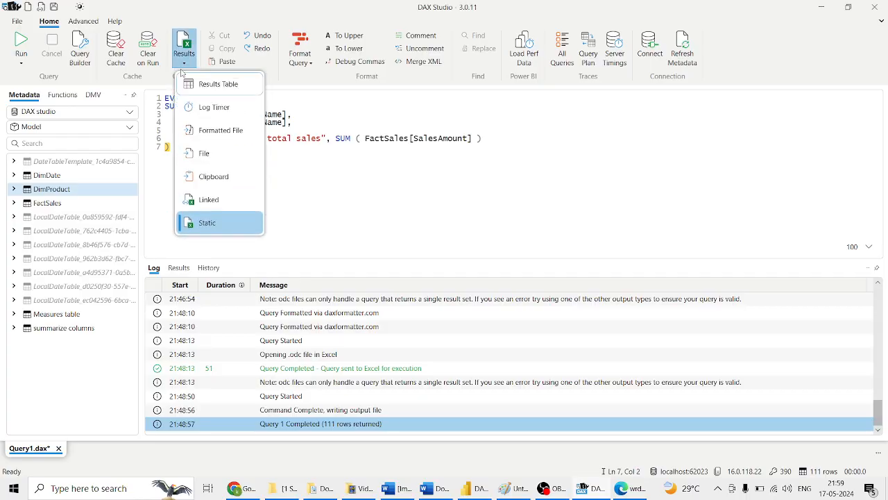
# Set the query output to Results Table and run the whole SUMMARIZECOLUMNS query
pyautogui.click(315, 206)
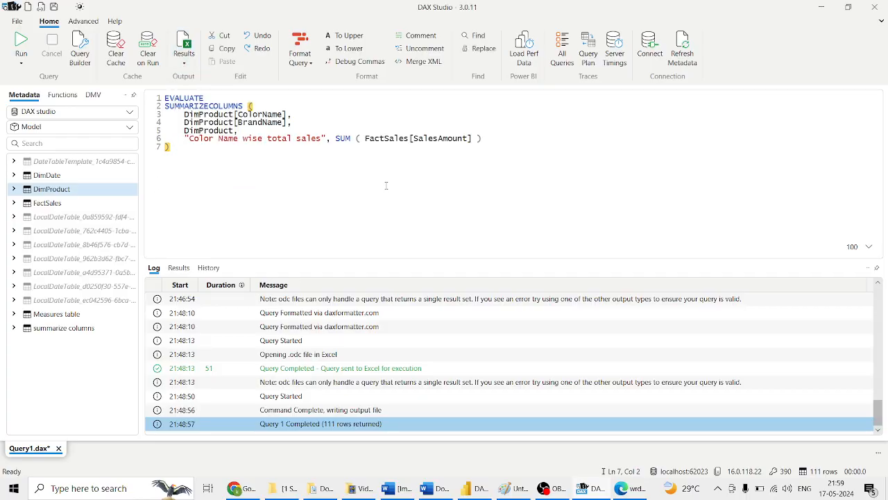
pyautogui.click(185, 64)
pyautogui.click(200, 83)
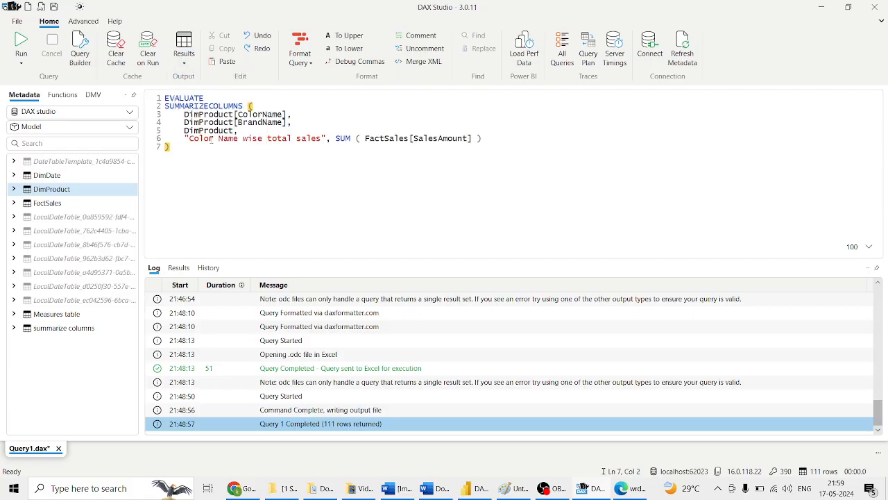
pyautogui.hotkey('ctrl', 'a')
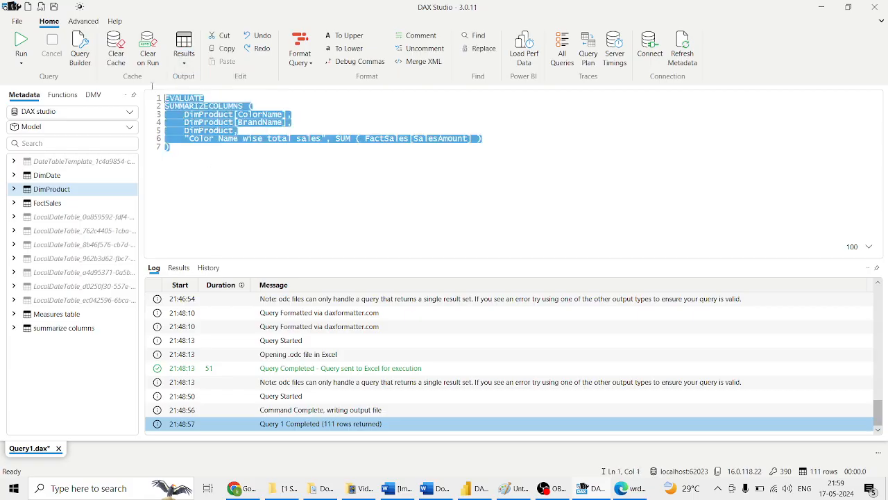
pyautogui.click(23, 46)
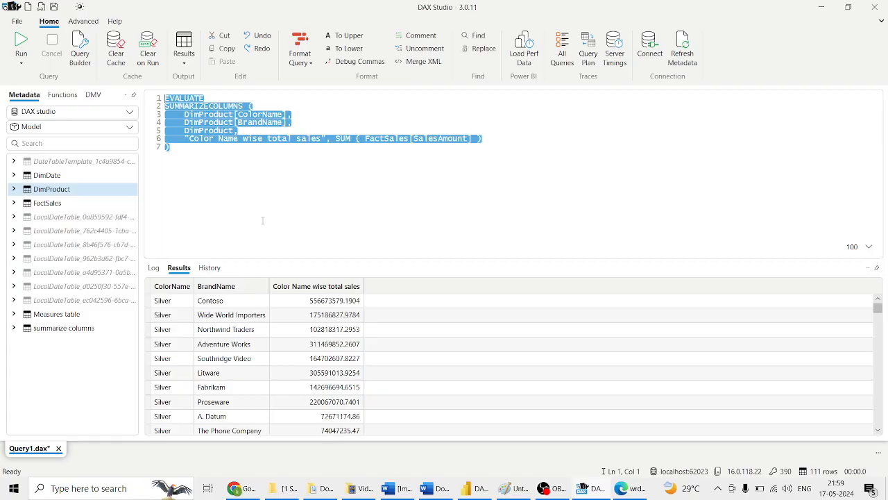
# Set the query output to Log Timer and run the whole SUMMARIZECOLUMNS query again
pyautogui.click(264, 220)
pyautogui.click(185, 66)
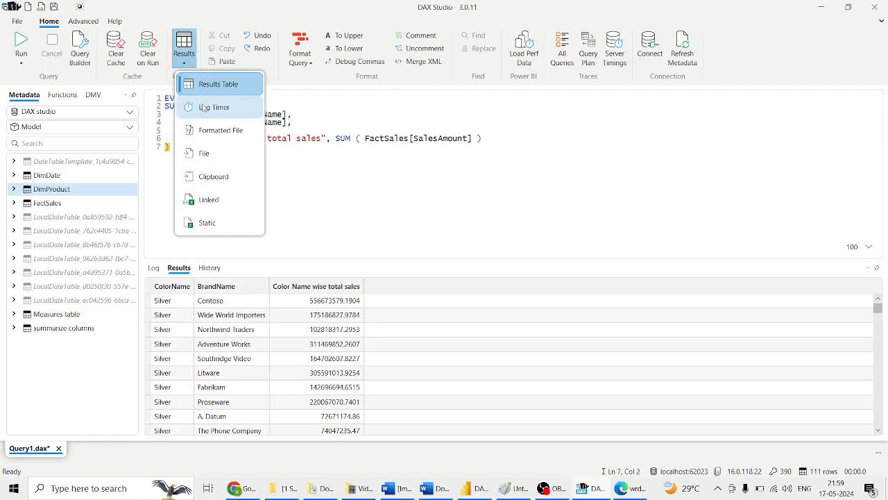
pyautogui.click(214, 107)
pyautogui.moveTo(238, 166); pyautogui.dragTo(136, 90)
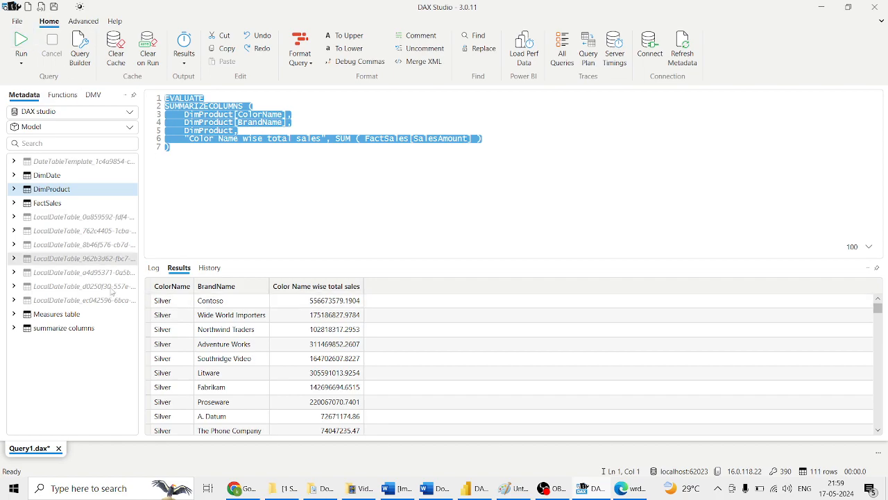
pyautogui.click(21, 45)
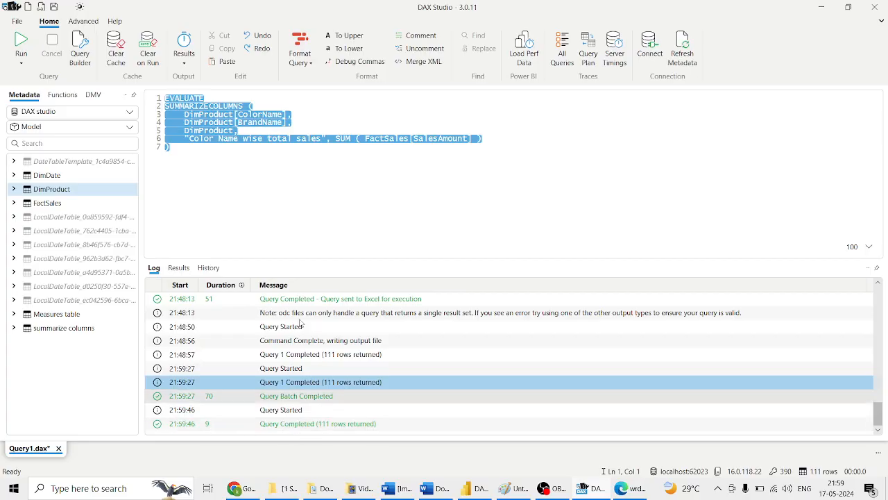
# Run the whole query with Formatted File output and save the result in Documents as a tab separated text file named tsv
pyautogui.click(262, 213)
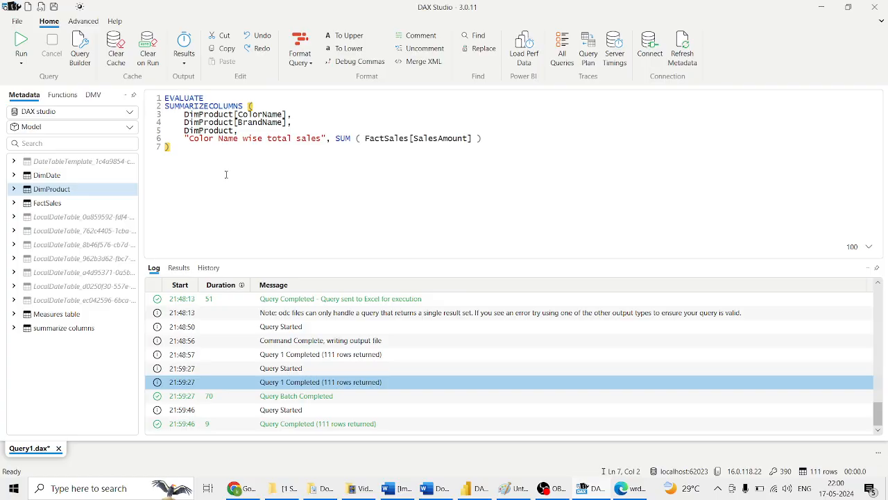
pyautogui.moveTo(226, 174); pyautogui.dragTo(134, 95)
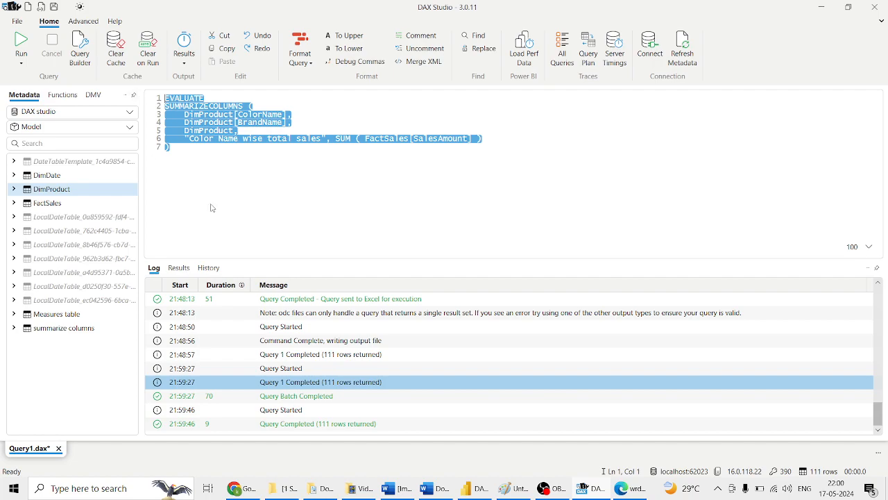
pyautogui.click(274, 224)
pyautogui.moveTo(224, 182); pyautogui.dragTo(158, 99)
pyautogui.click(191, 69)
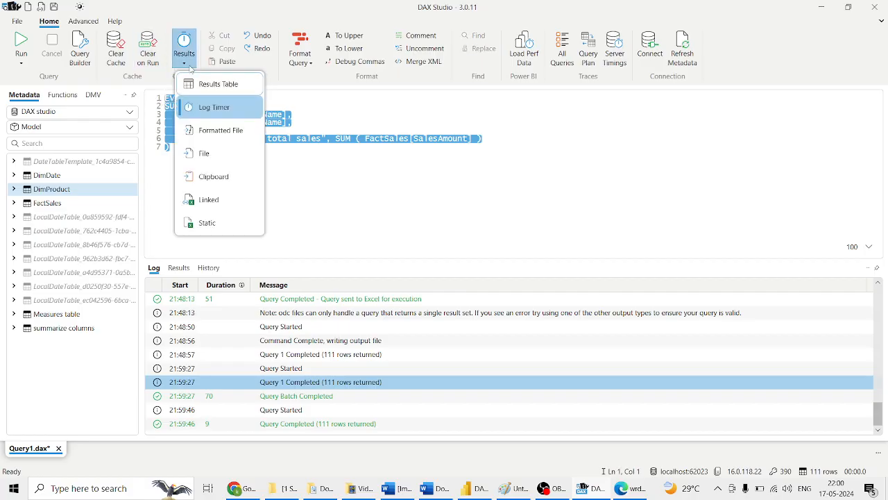
pyautogui.click(213, 133)
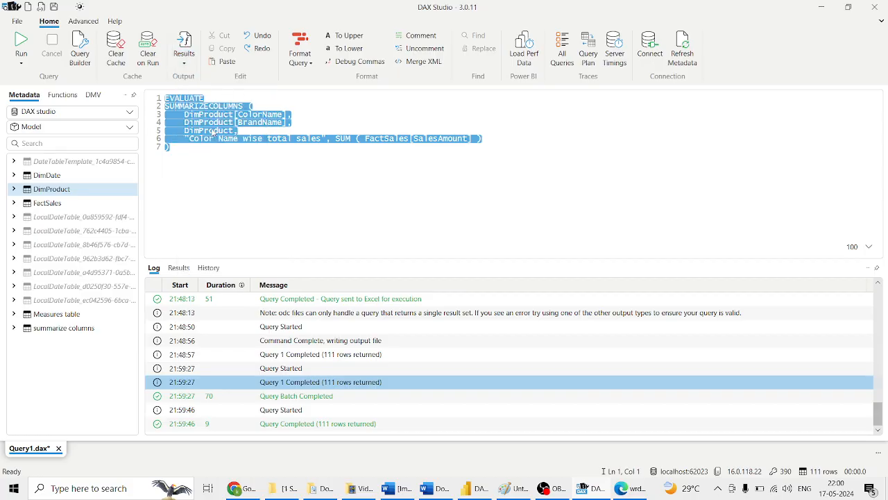
pyautogui.click(210, 175)
pyautogui.moveTo(209, 175); pyautogui.dragTo(136, 86)
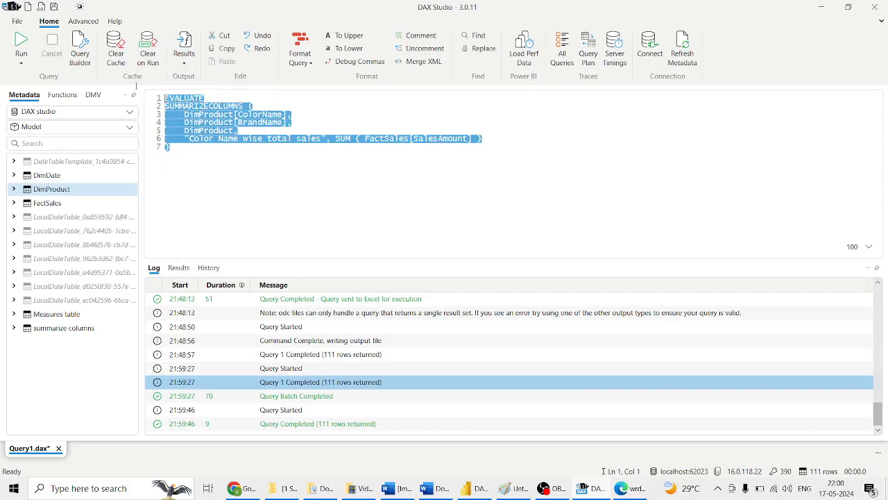
pyautogui.click(19, 47)
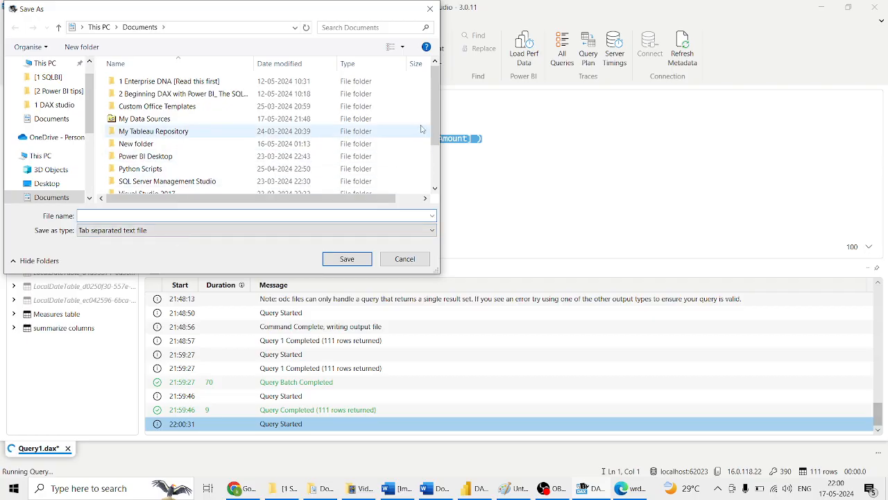
pyautogui.scroll(-2, 431, 131)
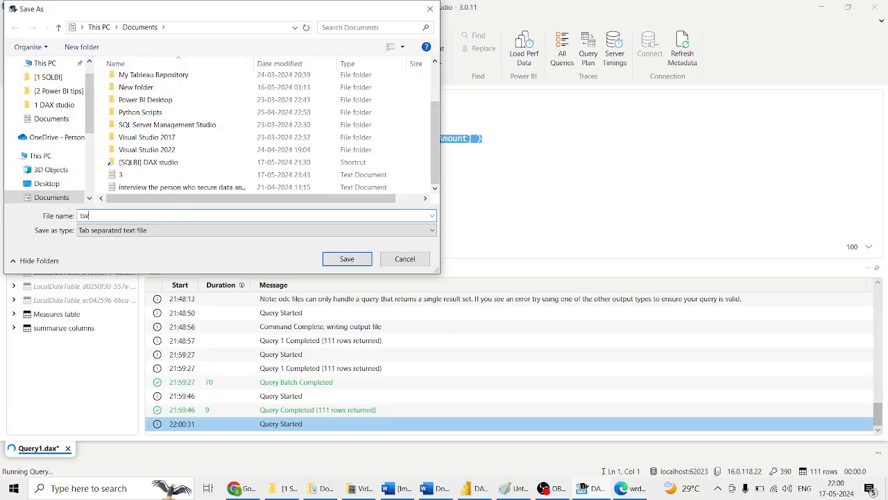
pyautogui.press('Return')
# Switch to the File Explorer window showing the Documents folder
pyautogui.hotkey('alt', 'Tab')
pyautogui.hotkey('alt', 'Tab')
pyautogui.hotkey('alt', 'Tab')
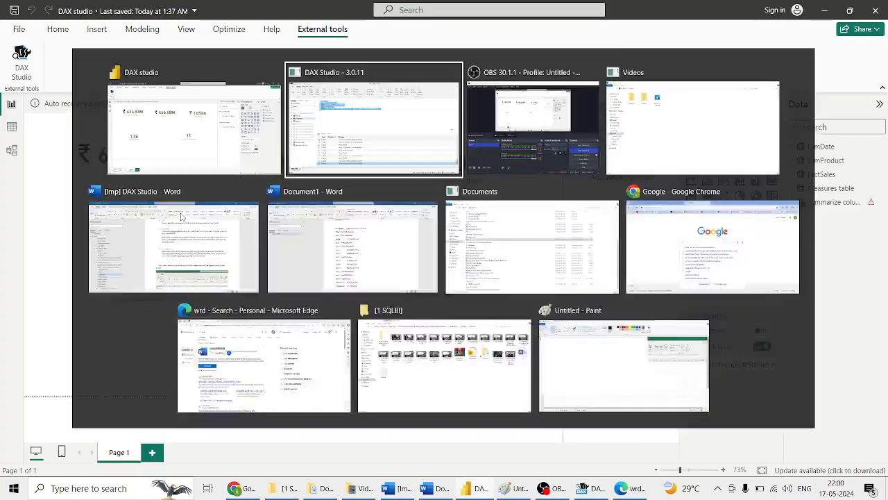
pyautogui.hotkey('alt', 'Tab')
pyautogui.hotkey('alt', 'Tab')
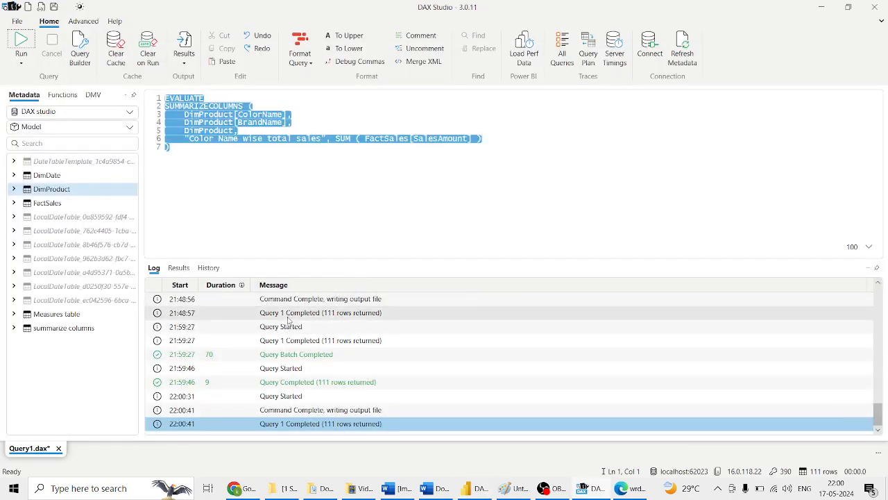
pyautogui.hotkey('alt', 'Tab')
pyautogui.hotkey('alt', 'Tab')
pyautogui.hotkey('alt', 'Tab')
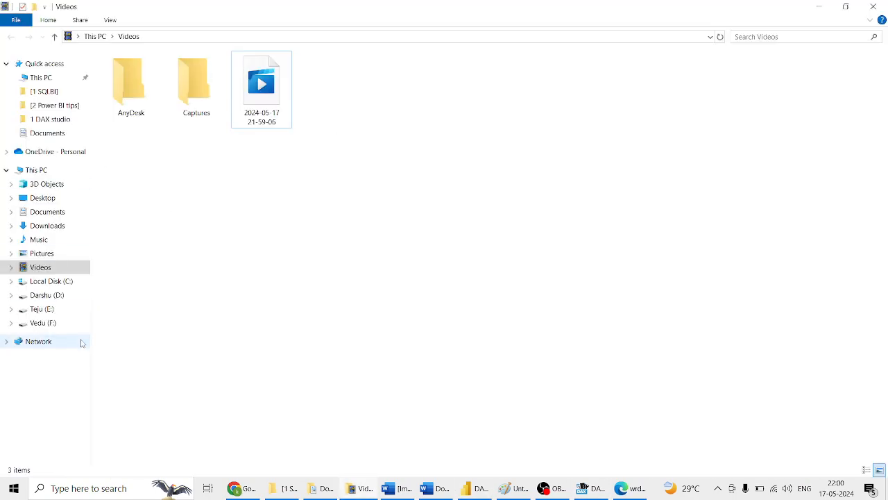
pyautogui.hotkey('alt', 'Tab')
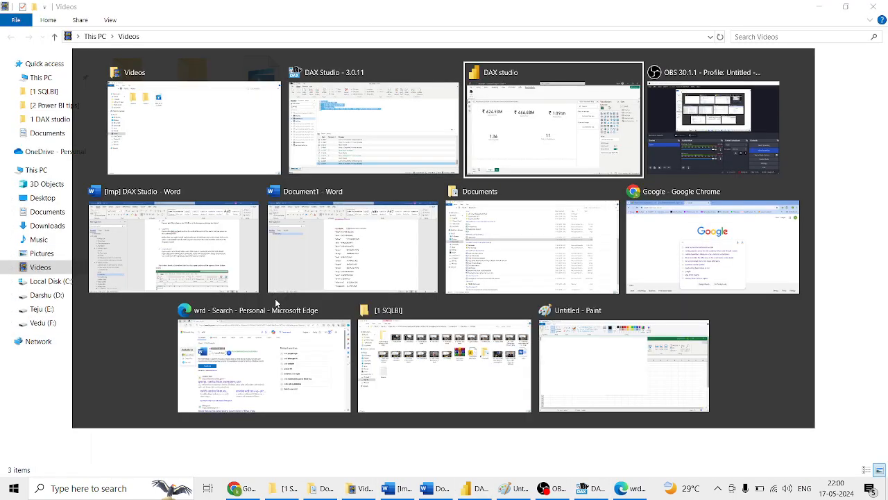
pyautogui.hotkey('alt', 'Tab')
pyautogui.hotkey('alt', 'Tab')
pyautogui.hotkey('alt', 'Tab')
pyautogui.hotkey('alt', 'Tab')
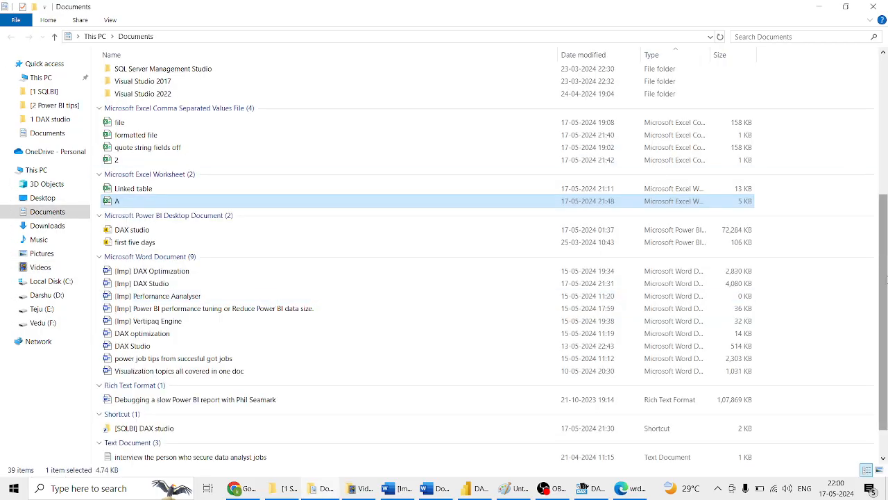
# Open the tsv text document from Documents, examine the exported query rows, and close it
pyautogui.moveTo(886, 279); pyautogui.dragTo(886, 349)
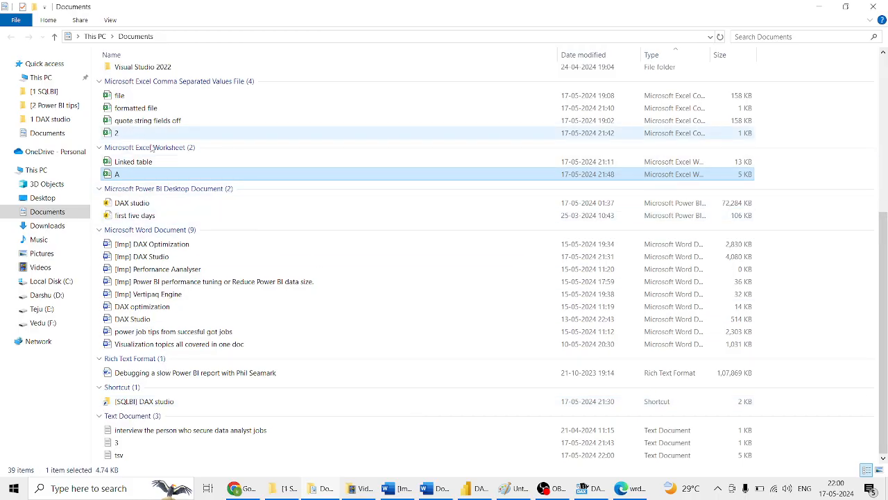
pyautogui.doubleClick(125, 456)
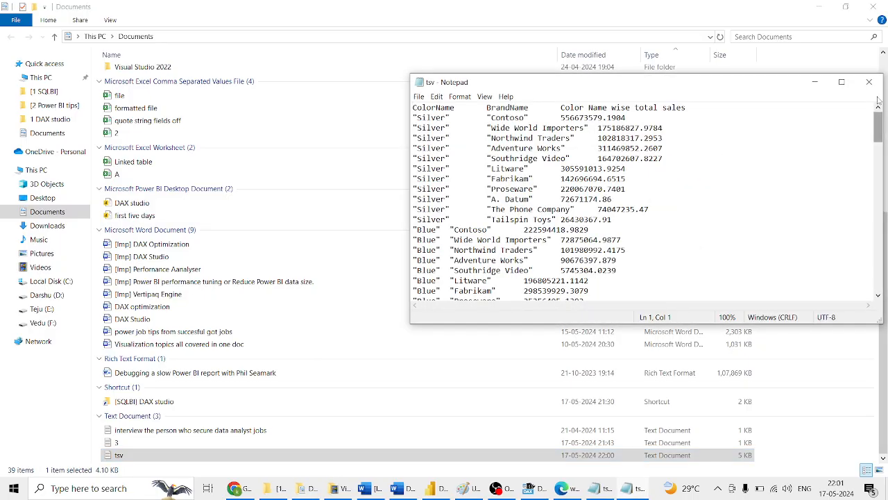
pyautogui.moveTo(879, 116)
pyautogui.mouseDown()
pyautogui.moveTo(873, 282)
pyautogui.moveTo(878, 119)
pyautogui.mouseUp()
pyautogui.click(869, 82)
# Return to DAX Studio, run the query with File output to view the available save file types, and cancel the save
pyautogui.hotkey('alt', 'Tab')
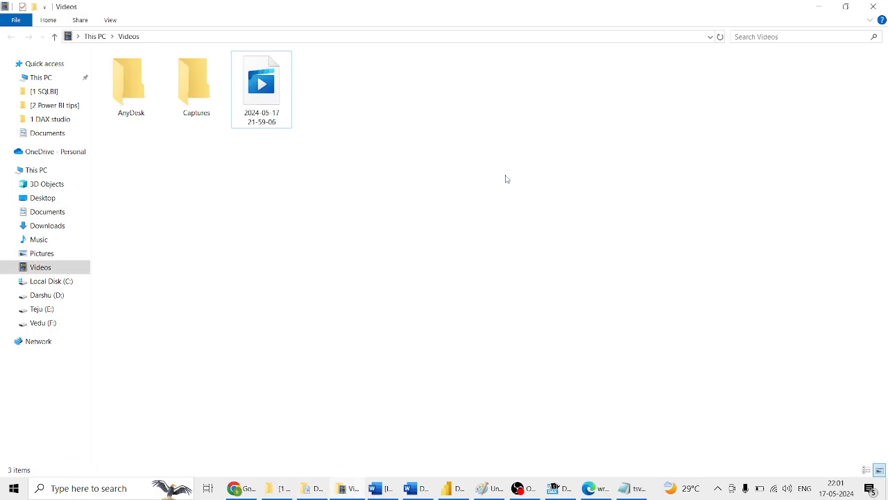
pyautogui.hotkey('alt', 'Tab')
pyautogui.hotkey('alt', 'Tab')
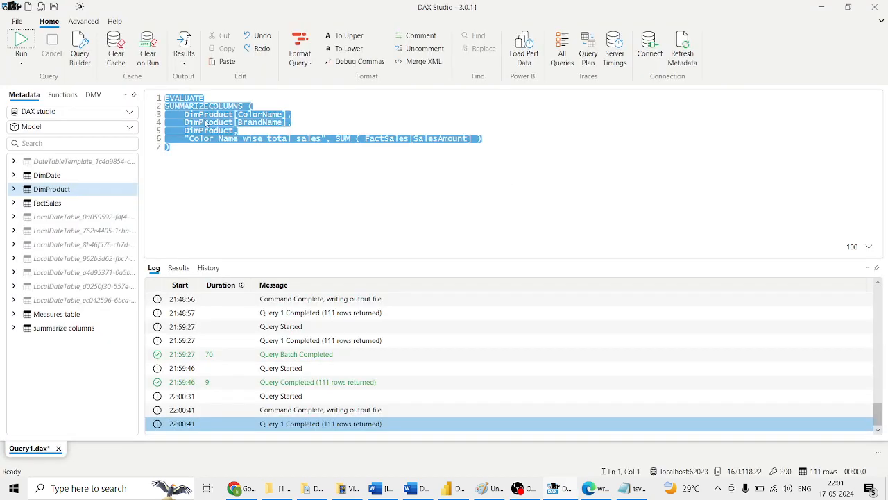
pyautogui.click(185, 67)
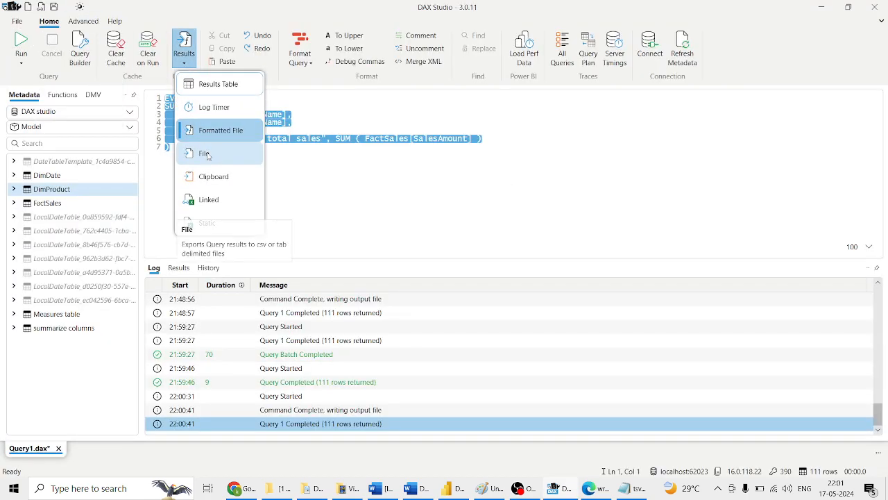
pyautogui.click(207, 154)
pyautogui.click(210, 159)
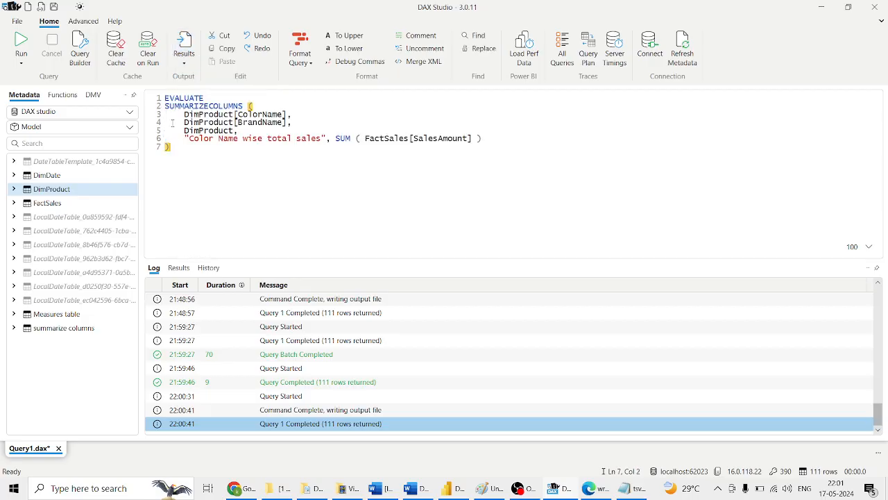
pyautogui.hotkey('ctrl', 'a')
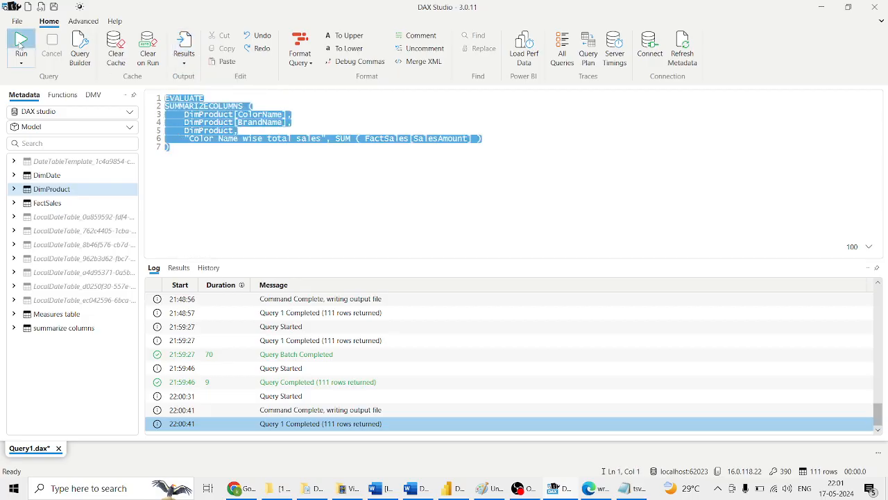
pyautogui.click(20, 43)
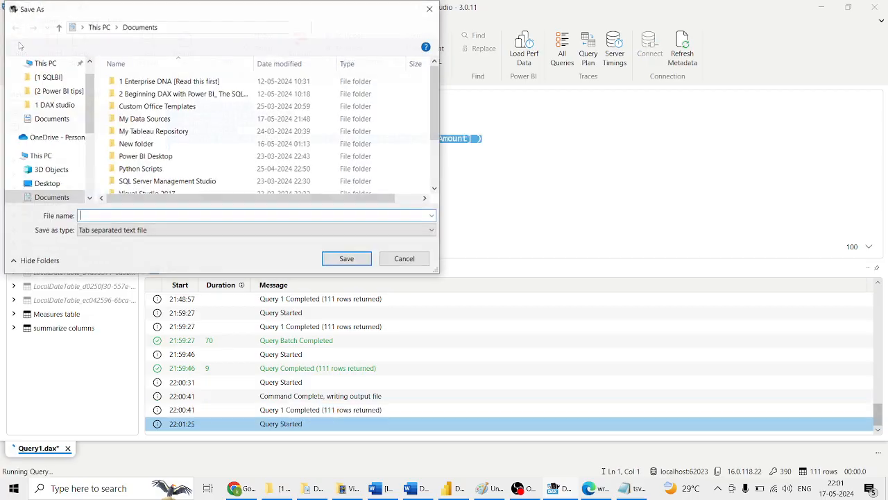
pyautogui.click(137, 232)
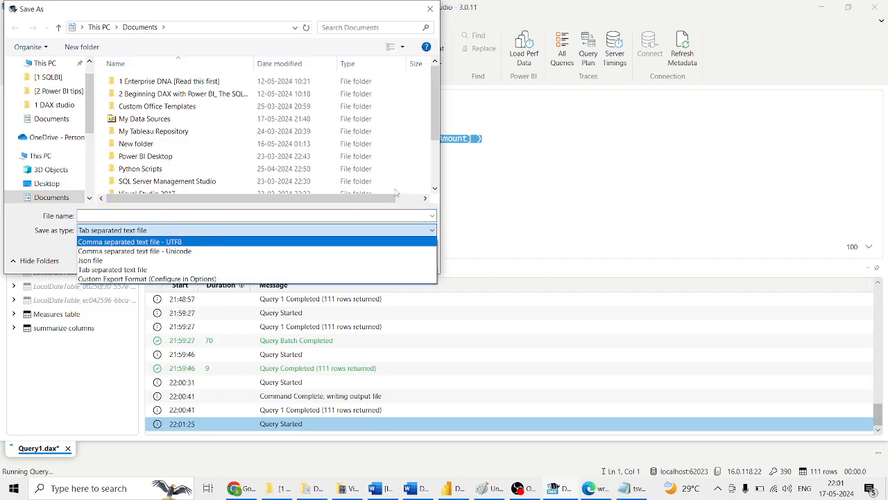
pyautogui.click(522, 197)
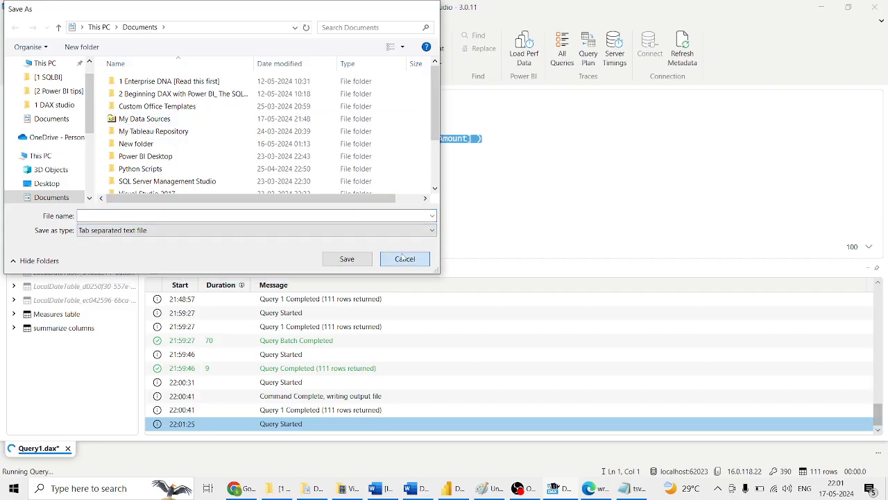
pyautogui.click(405, 259)
# Run the query with Formatted File output to compare its save file types, and cancel the save
pyautogui.click(185, 54)
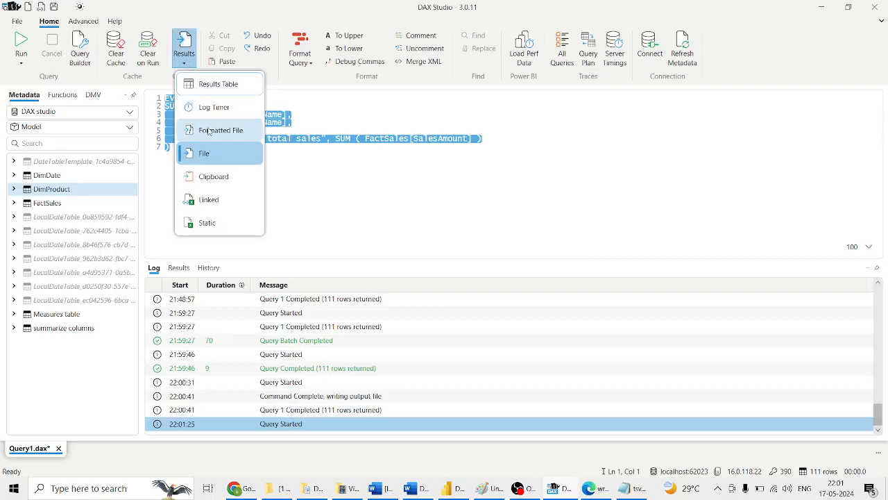
pyautogui.click(212, 138)
pyautogui.click(226, 168)
pyautogui.hotkey('ctrl', 'a')
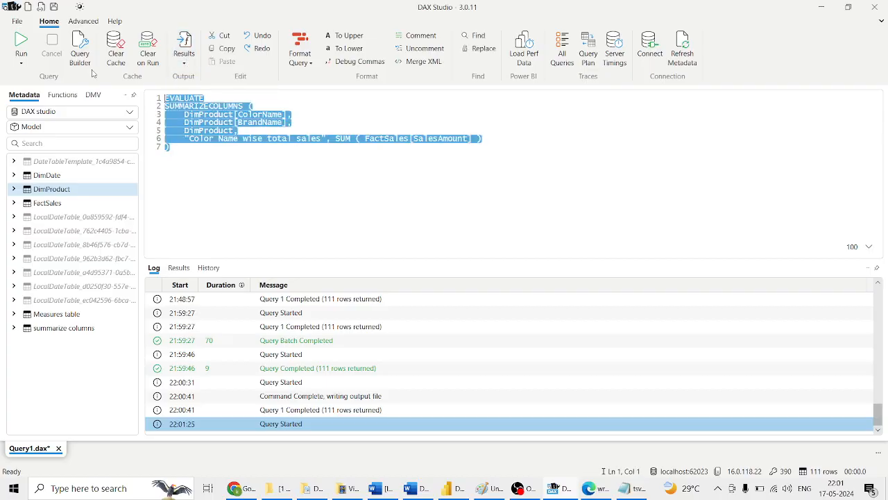
pyautogui.click(23, 48)
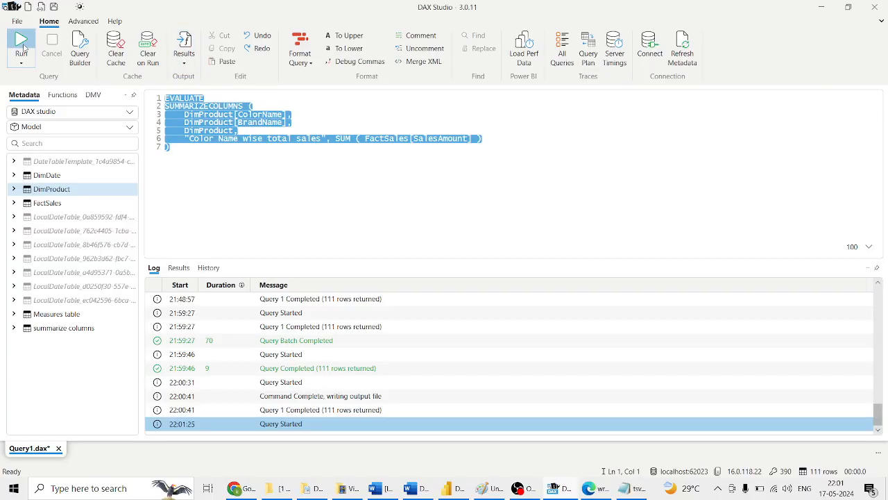
pyautogui.click(136, 232)
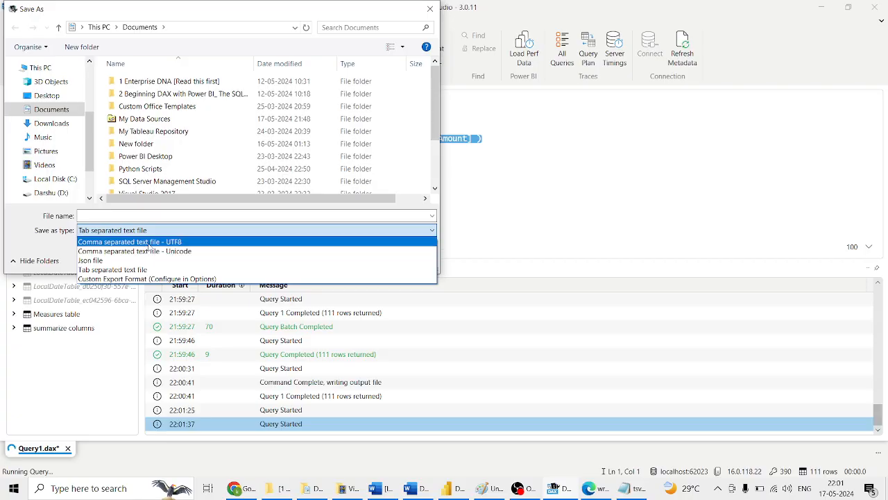
pyautogui.click(514, 181)
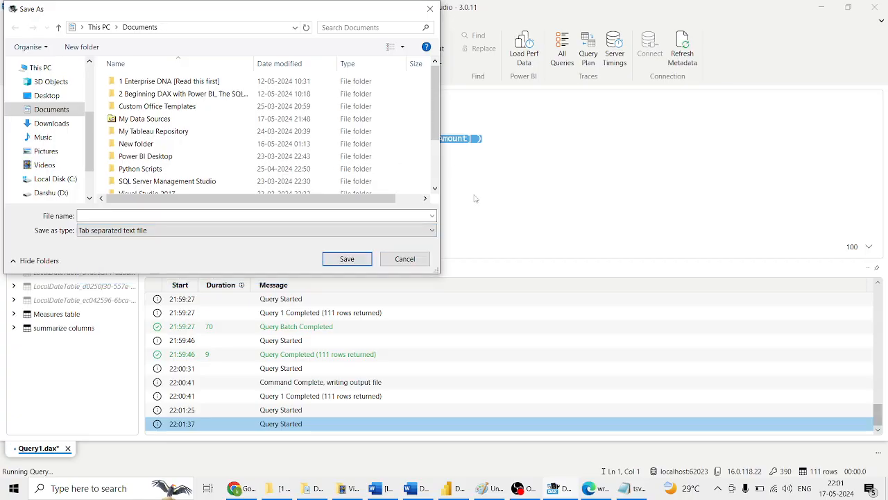
pyautogui.click(401, 258)
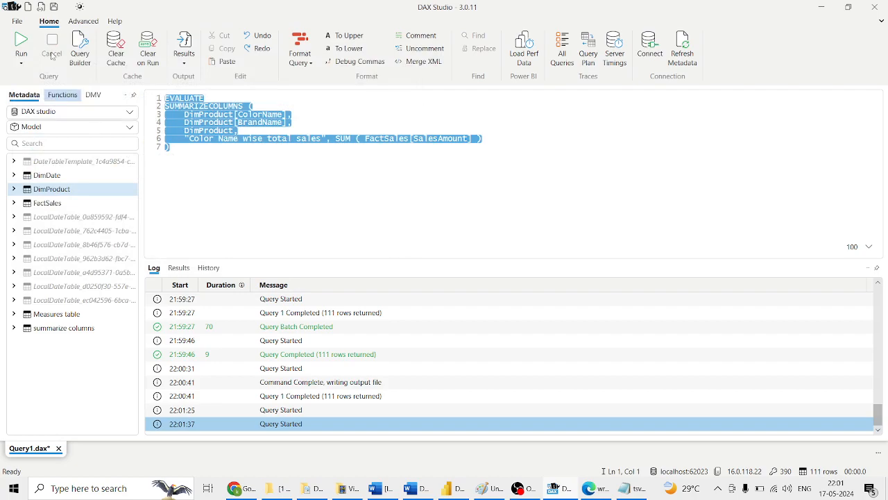
# Set the CSV delimiter to Comma in the Custom Export Format options and return to the query
pyautogui.click(20, 21)
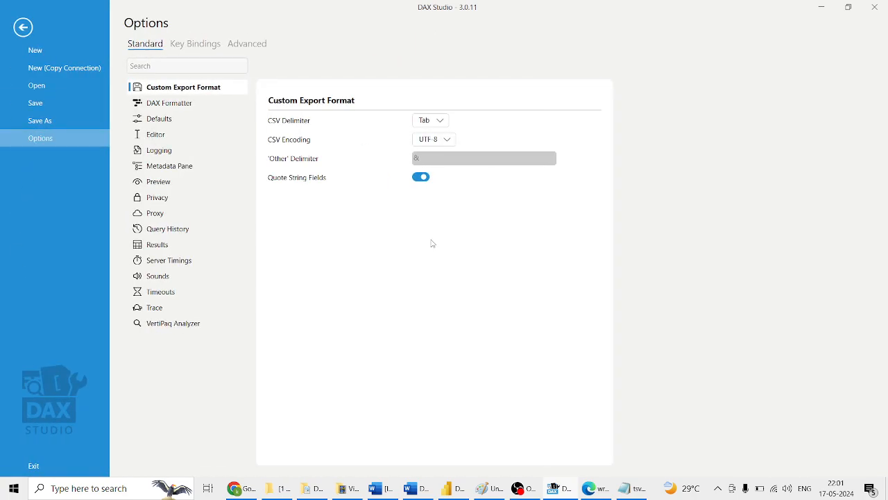
pyautogui.click(442, 120)
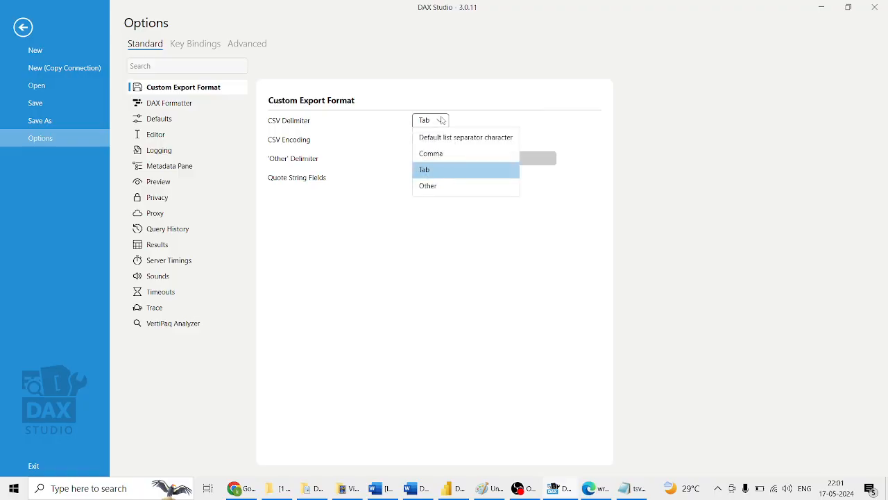
pyautogui.click(437, 154)
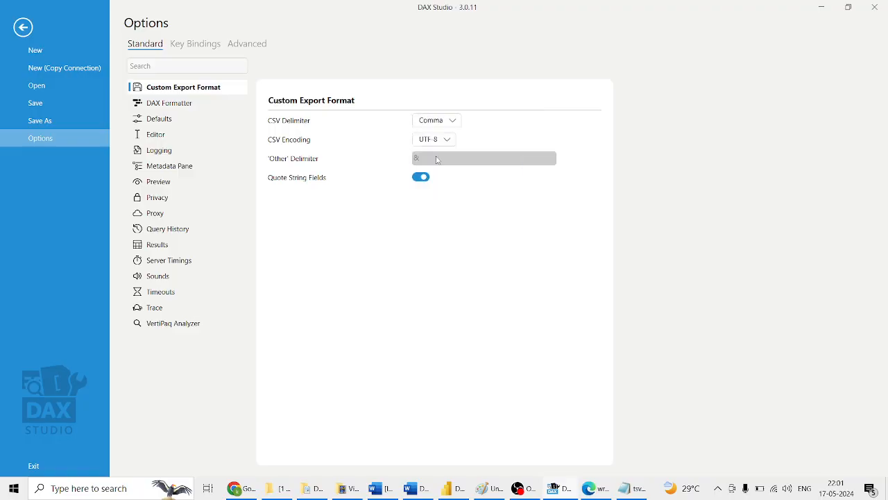
pyautogui.click(33, 27)
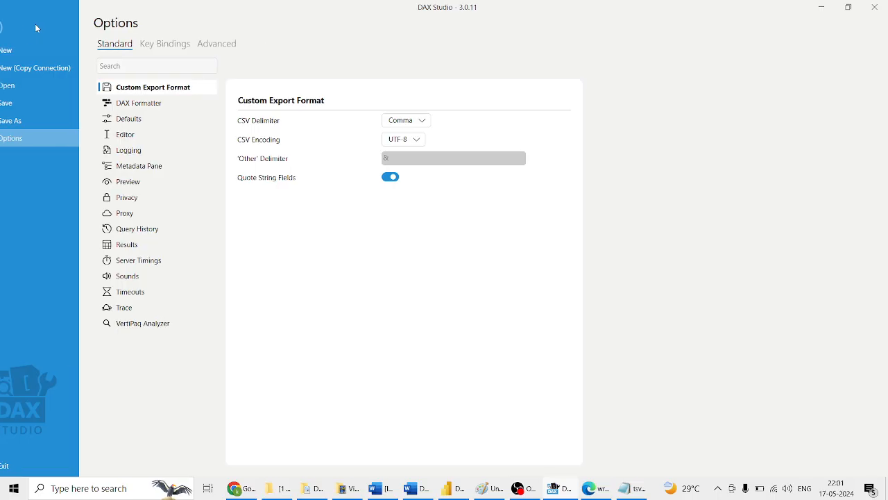
# Run the whole query and save its output as the tab separated text file tsv in Documents, replacing the existing file
pyautogui.click(310, 234)
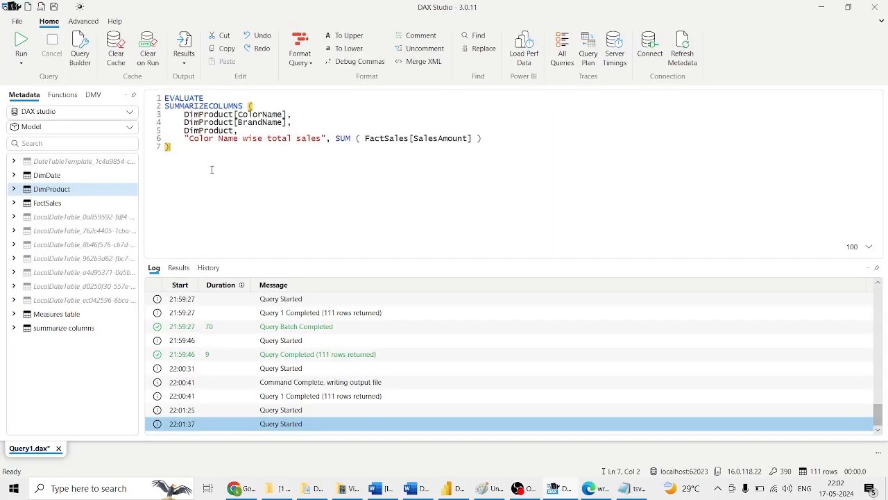
pyautogui.hotkey('ctrl', 'a')
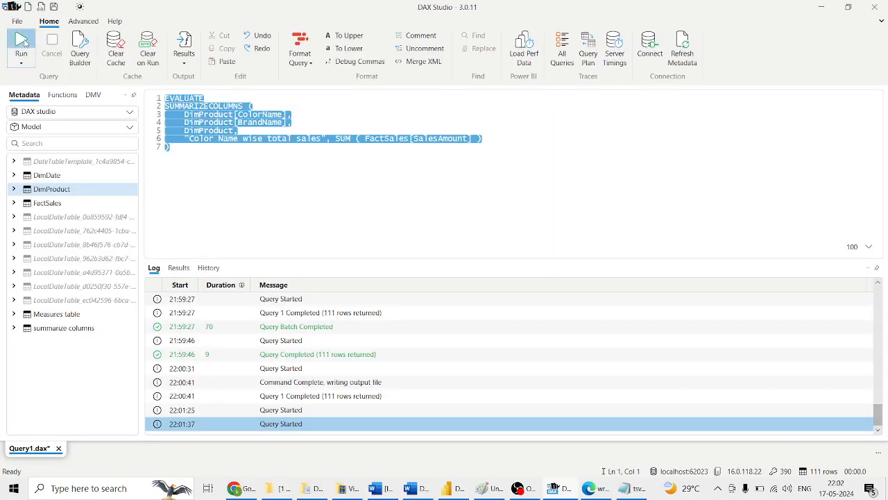
pyautogui.click(21, 43)
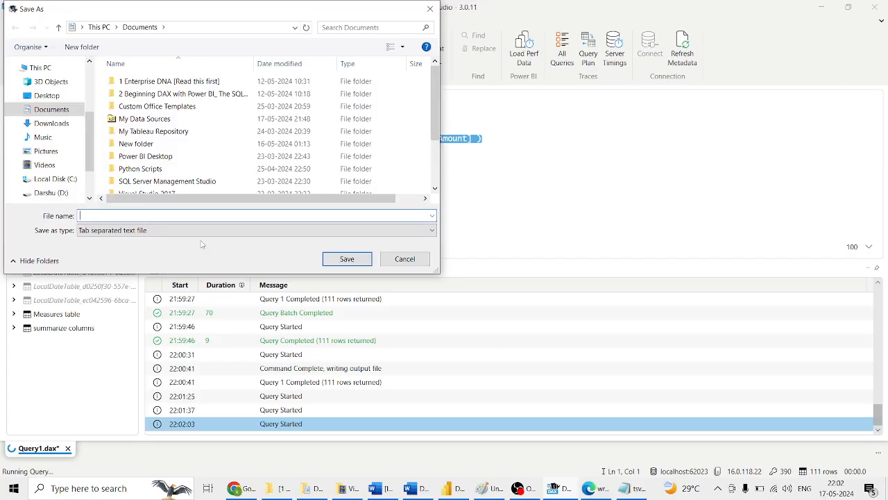
pyautogui.write('tsv')
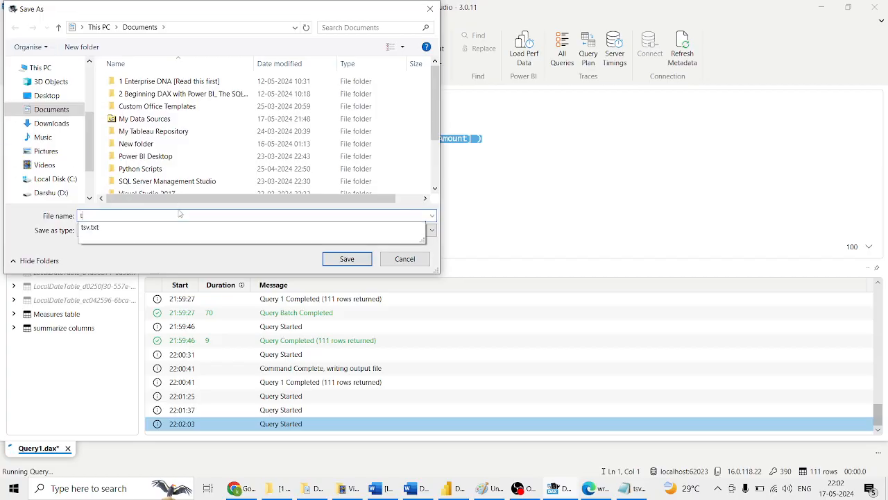
pyautogui.click(340, 261)
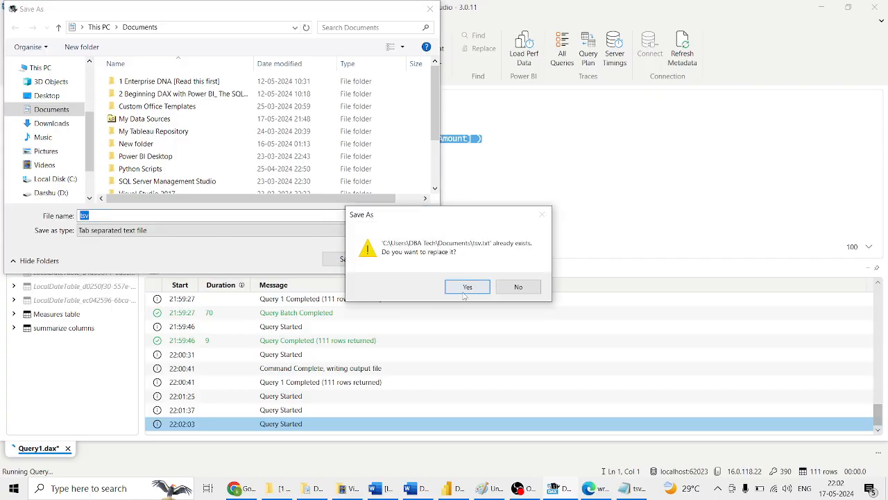
pyautogui.click(462, 285)
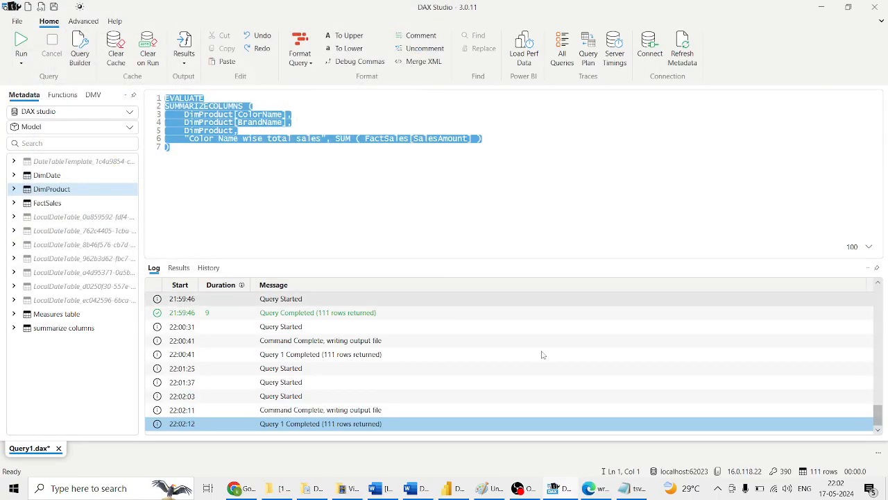
# Close the outdated tsv text window, rerun the query, and overwrite the tsv tab separated text file again
pyautogui.click(634, 490)
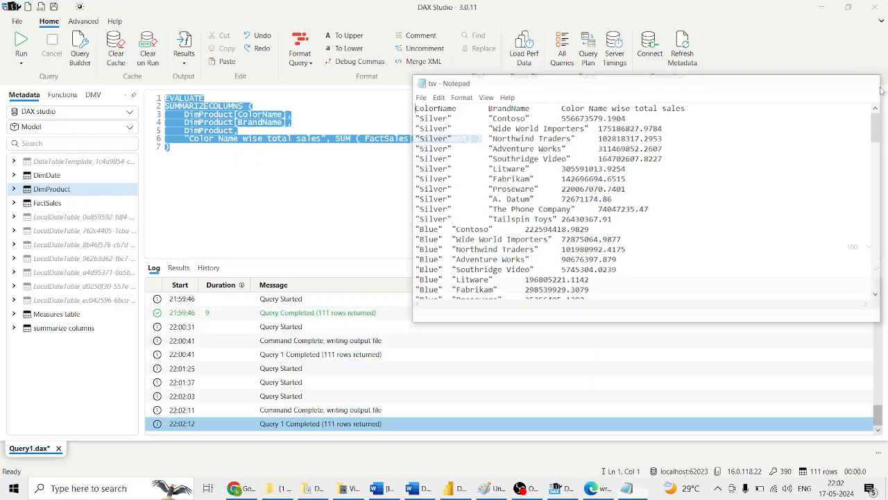
pyautogui.click(869, 82)
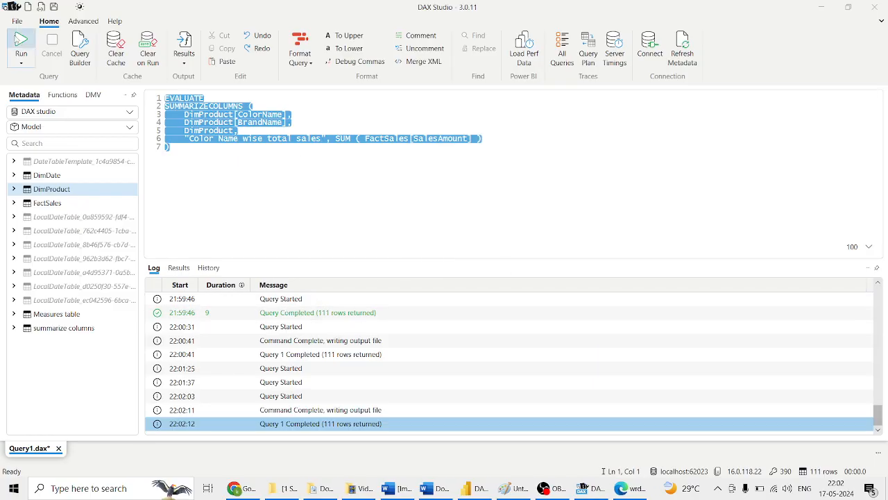
pyautogui.click(21, 45)
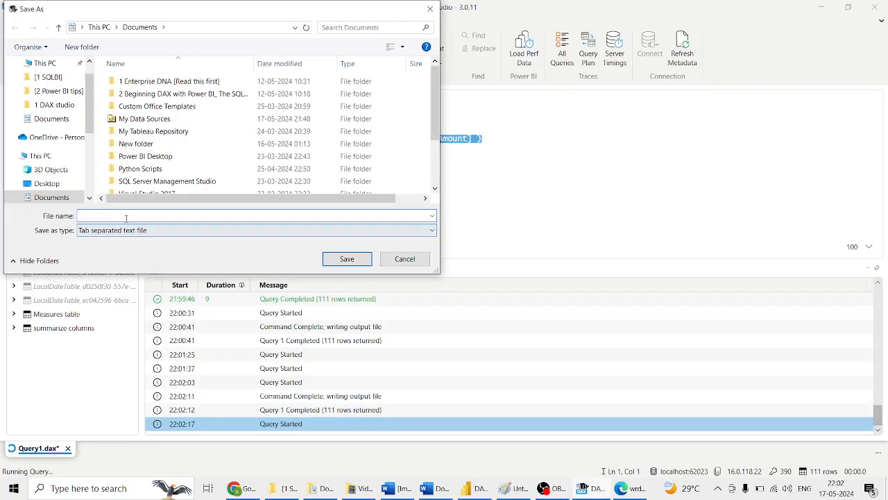
pyautogui.write('tsv')
pyautogui.press('Return')
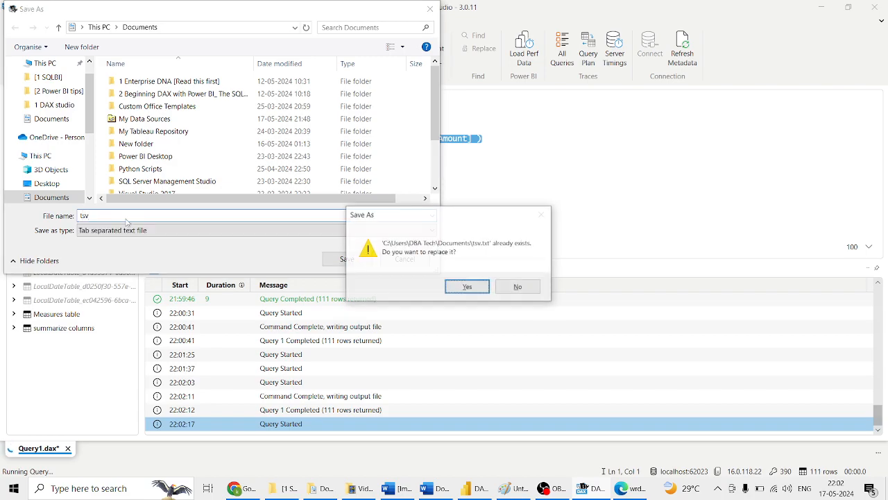
pyautogui.click(467, 286)
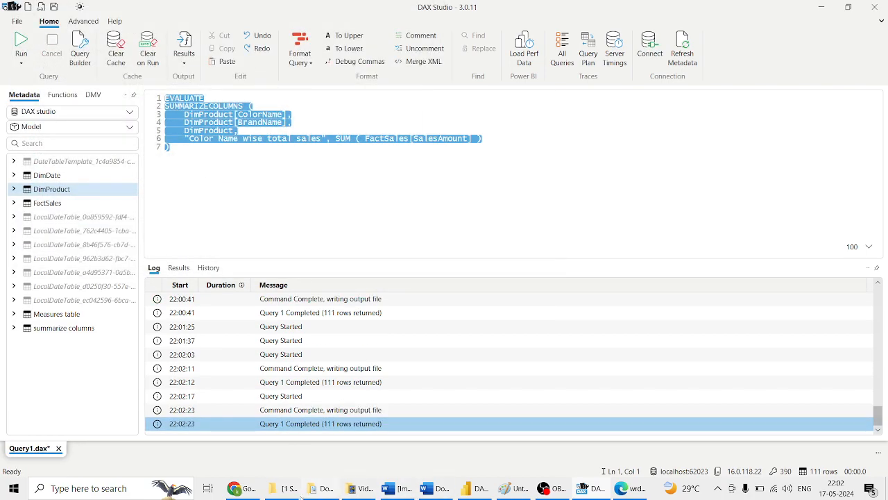
# Switch to the Documents folder in File Explorer, open the tsv text document to examine the exported delimiters, and close it
pyautogui.click(285, 487)
pyautogui.click(297, 494)
pyautogui.click(328, 494)
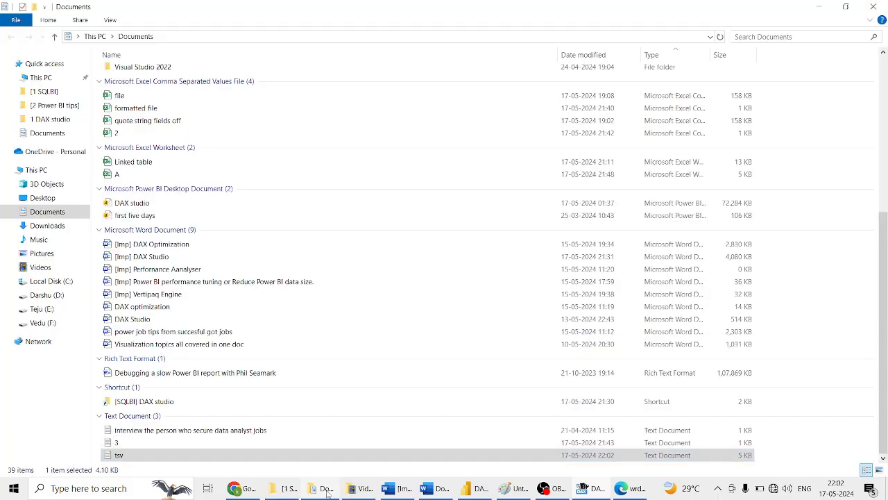
pyautogui.doubleClick(117, 455)
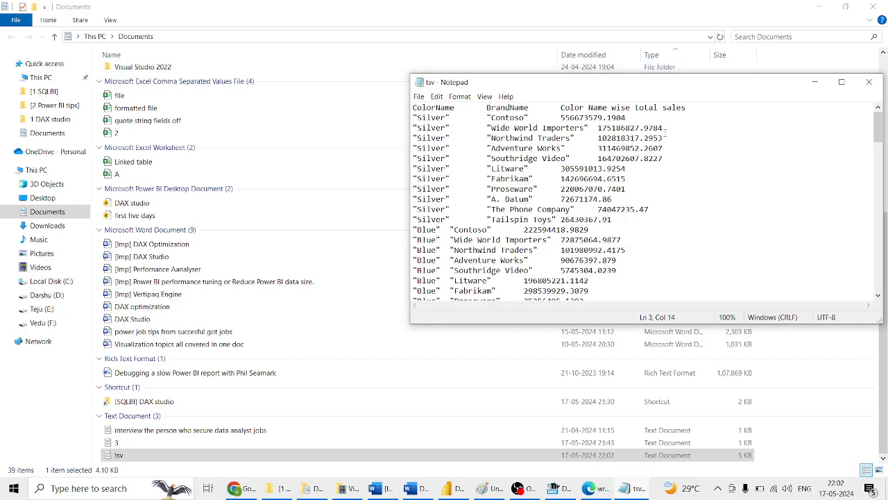
pyautogui.click(869, 82)
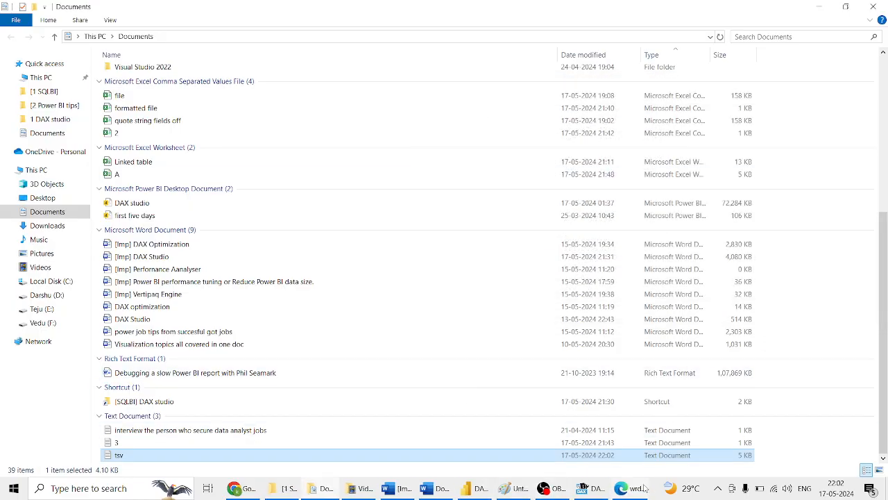
# Return to DAX Studio and clear the database cache
pyautogui.click(600, 489)
pyautogui.click(403, 326)
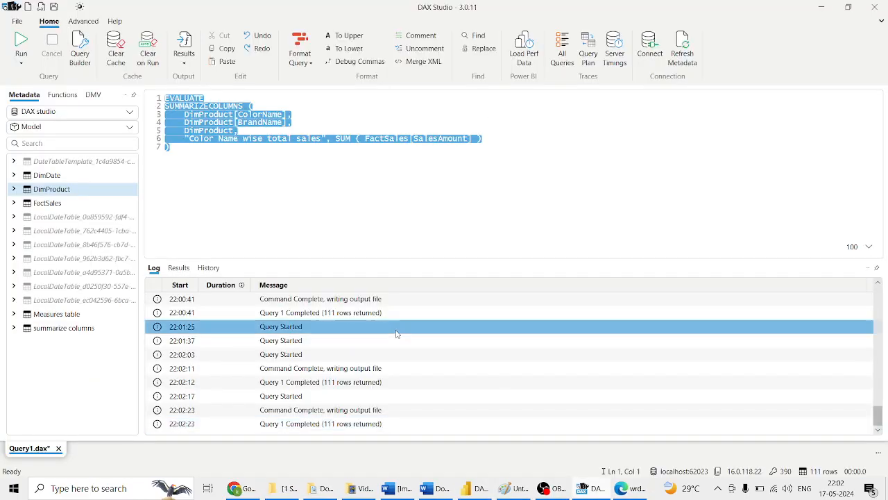
pyautogui.click(116, 50)
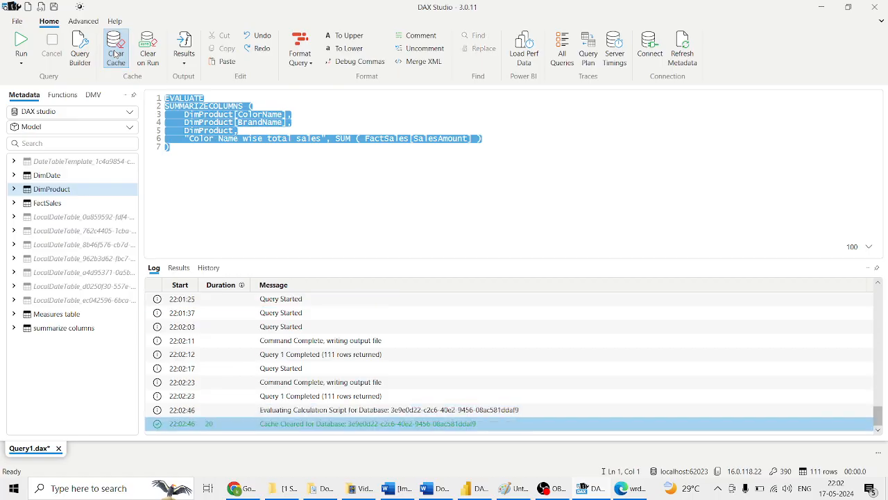
# Select the whole query, set its output to File, and choose Run Query as the run mode
pyautogui.moveTo(608, 143); pyautogui.dragTo(180, 97)
pyautogui.click(184, 67)
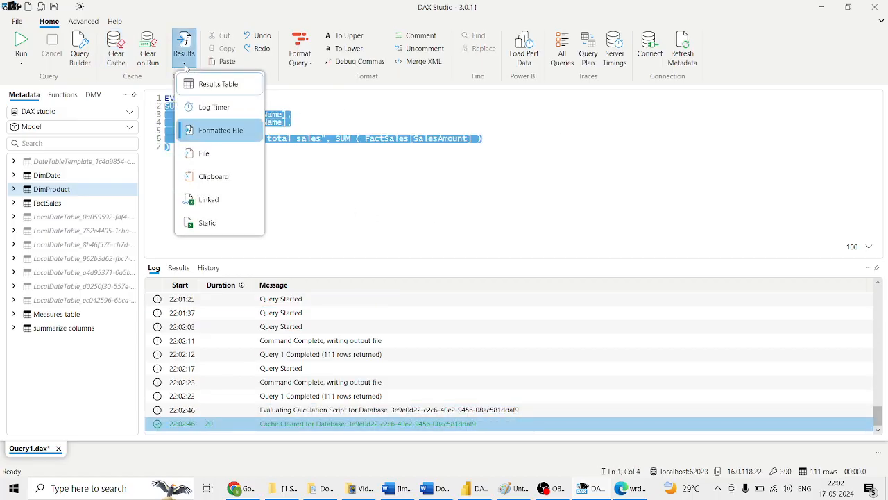
pyautogui.click(211, 155)
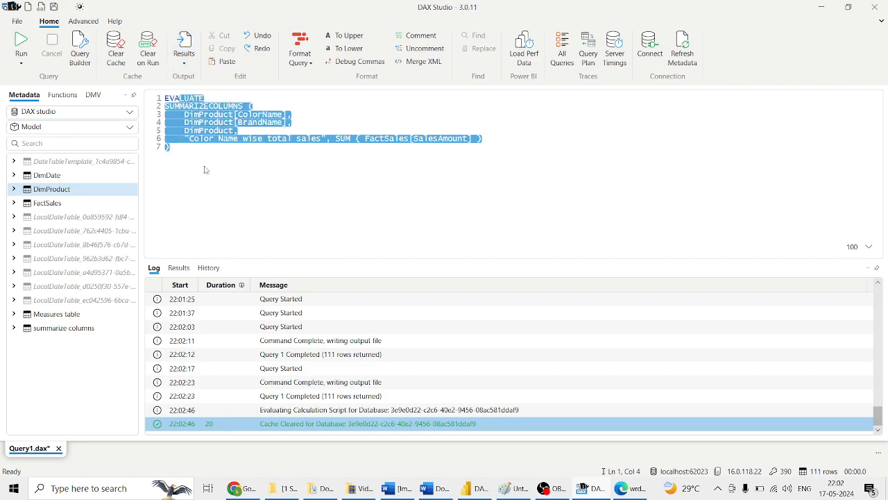
pyautogui.click(250, 171)
pyautogui.moveTo(169, 147); pyautogui.dragTo(129, 80)
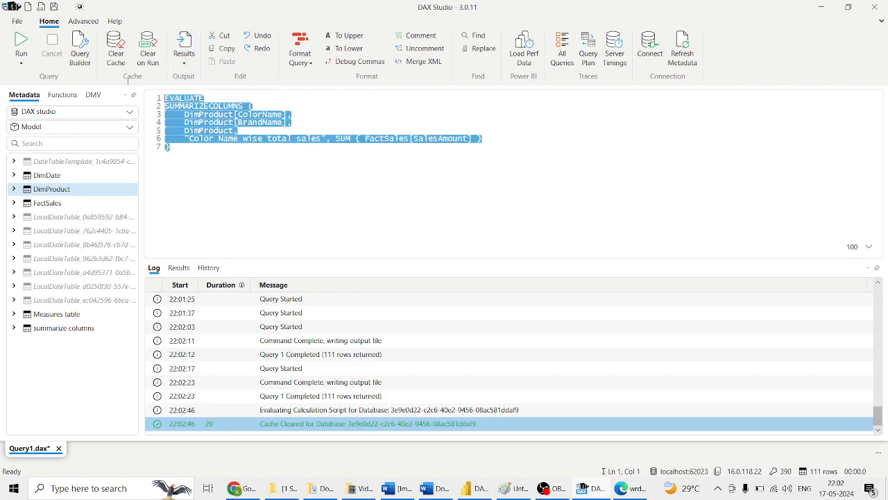
pyautogui.click(185, 62)
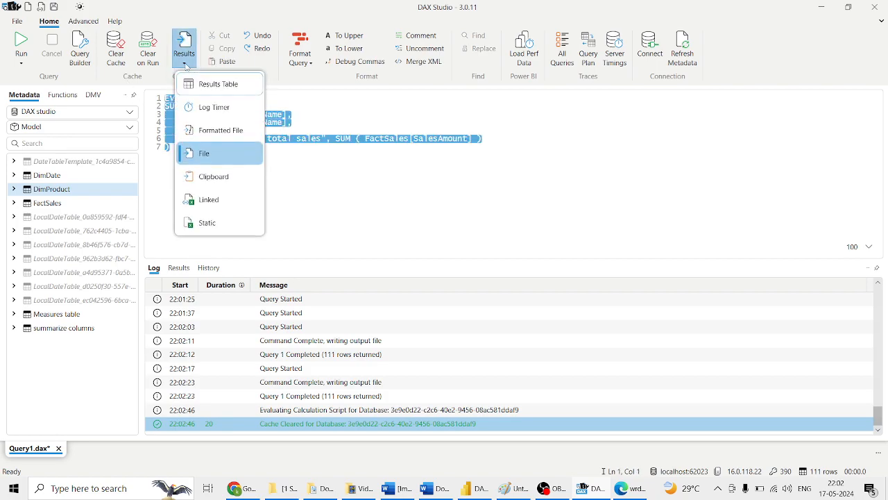
pyautogui.click(200, 156)
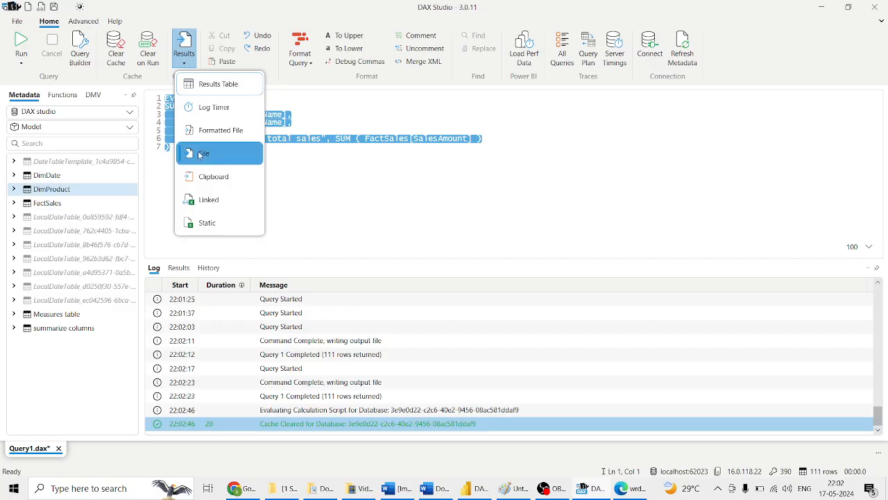
pyautogui.click(22, 62)
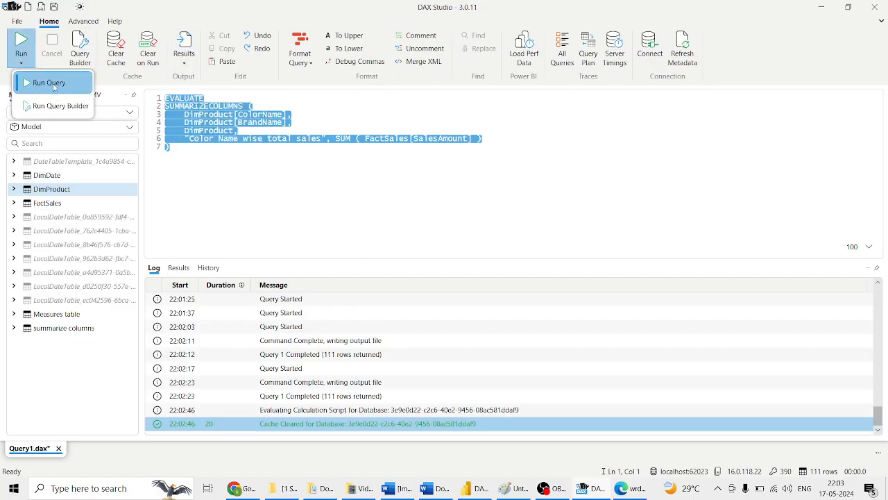
pyautogui.click(55, 85)
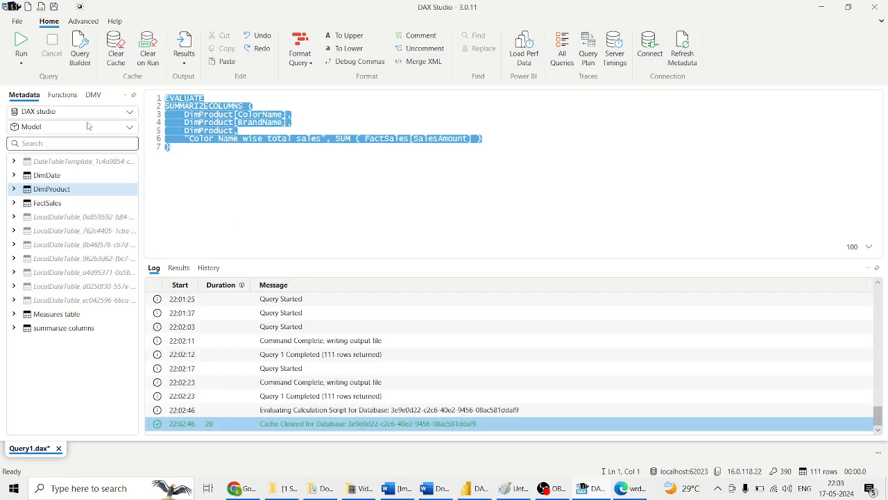
pyautogui.click(185, 64)
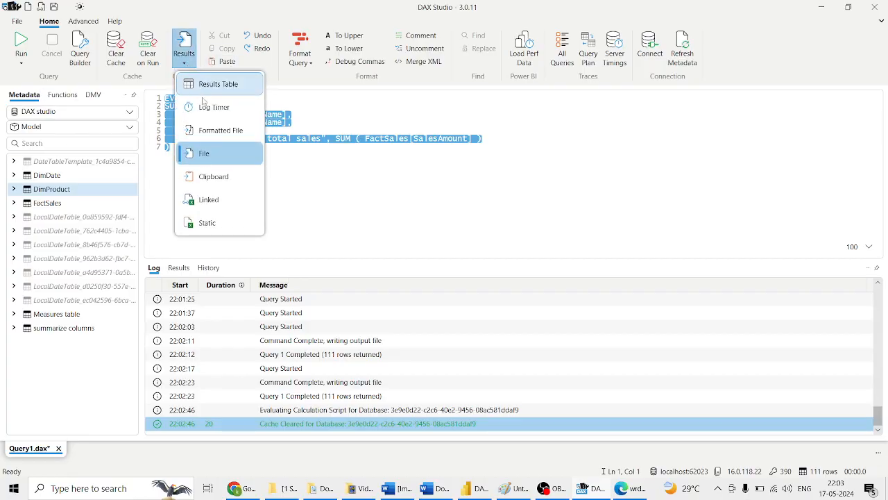
pyautogui.click(204, 160)
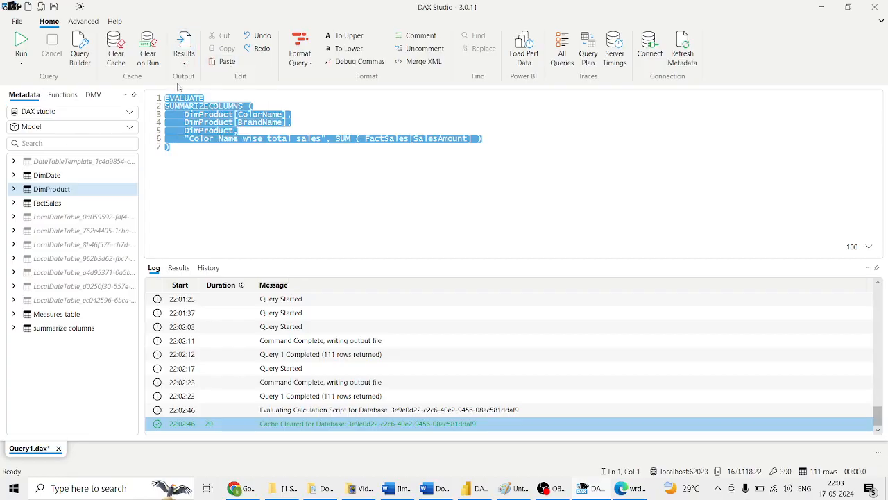
# Run the query with Formatted File output and save it as csv in the Comma separated text file - UTF8 format
pyautogui.click(185, 63)
pyautogui.click(206, 132)
pyautogui.click(21, 43)
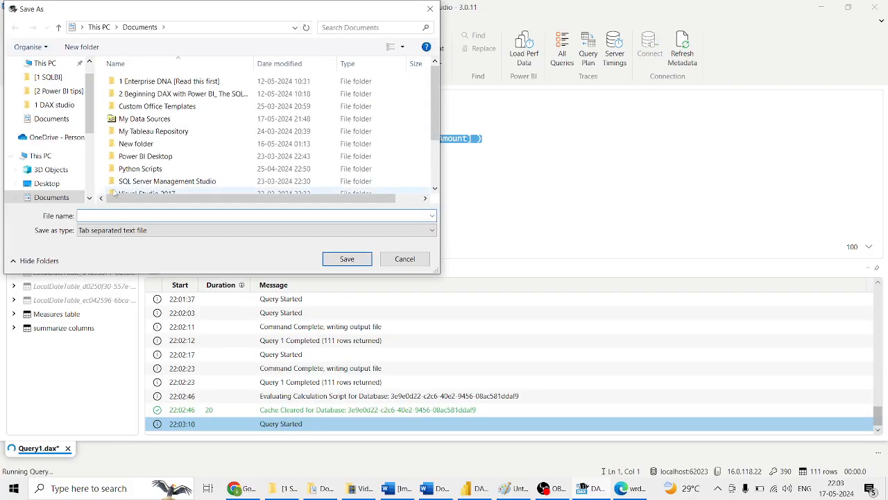
pyautogui.click(143, 230)
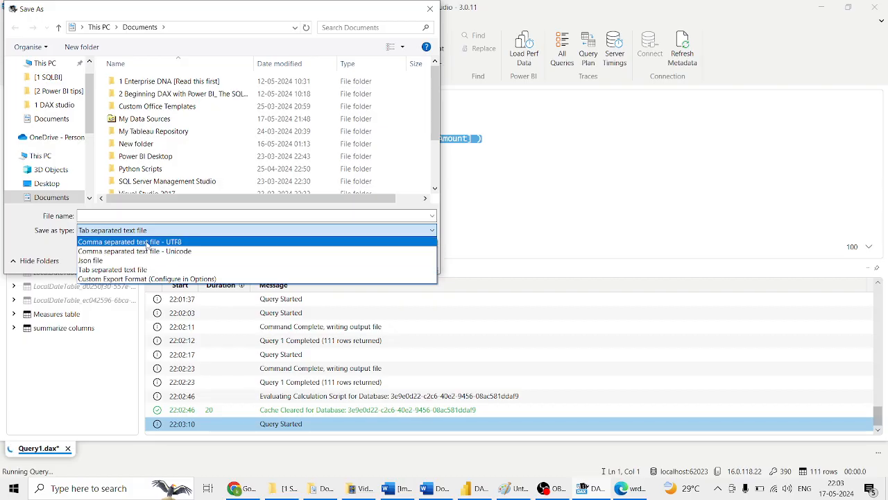
pyautogui.click(147, 243)
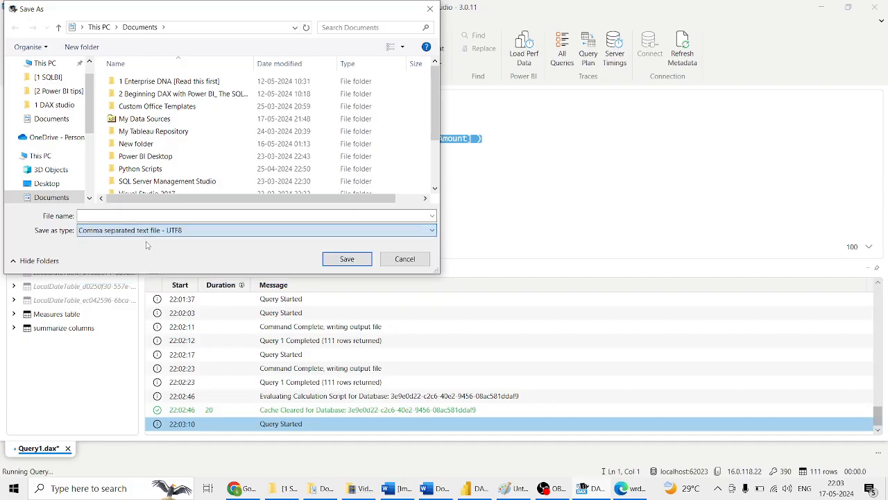
pyautogui.click(342, 264)
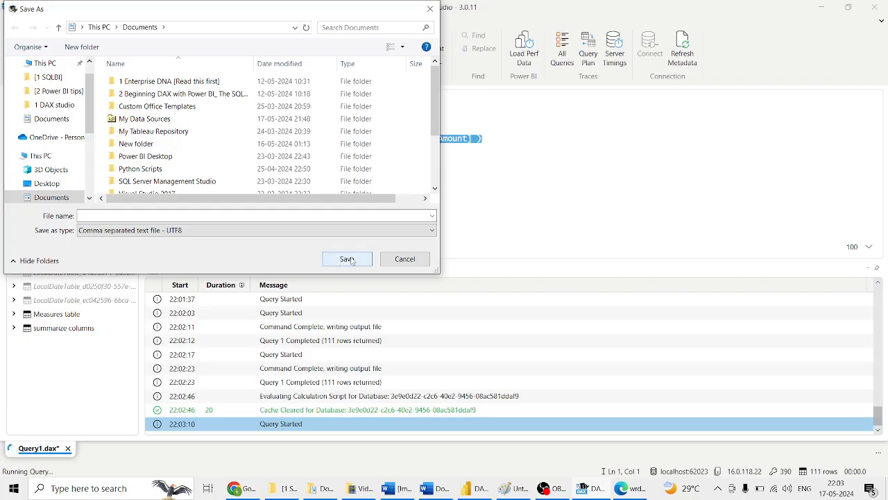
pyautogui.click(349, 260)
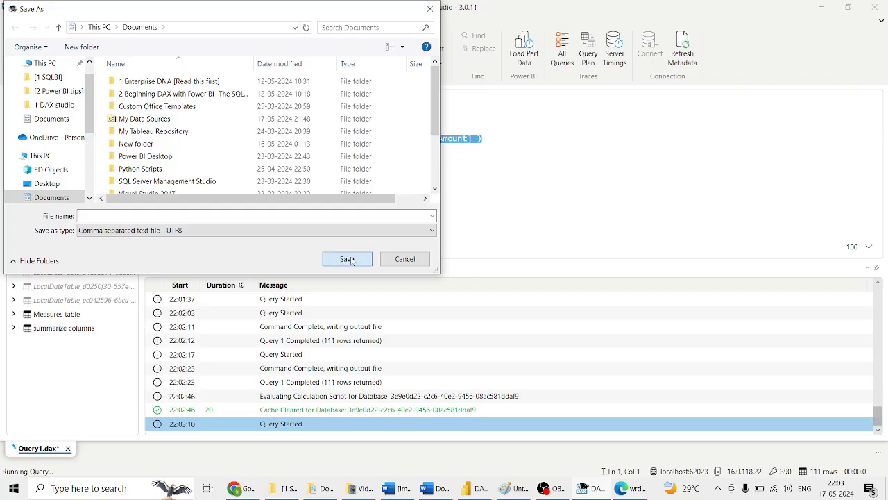
pyautogui.click(262, 212)
pyautogui.write('csv')
pyautogui.press('Return')
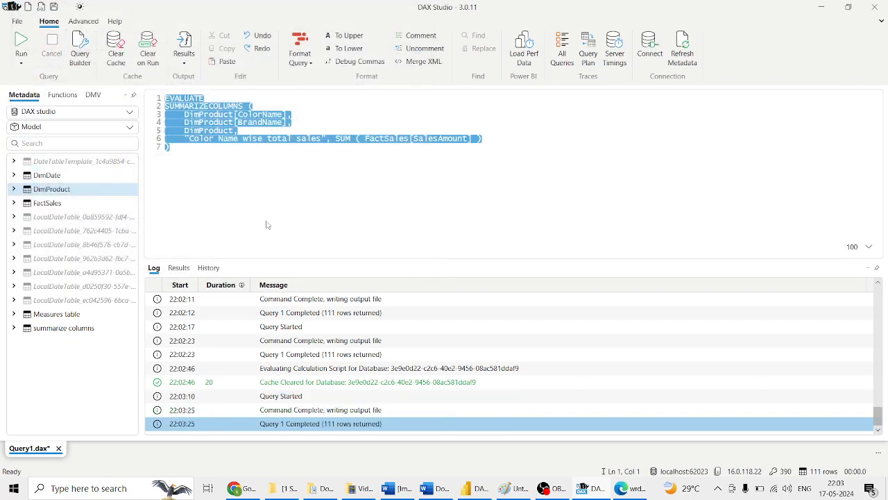
# Switch to the Documents folder in File Explorer and locate the exported csv file
pyautogui.hotkey('alt', 'Tab')
pyautogui.hotkey('alt', 'Tab')
pyautogui.hotkey('alt', 'Tab')
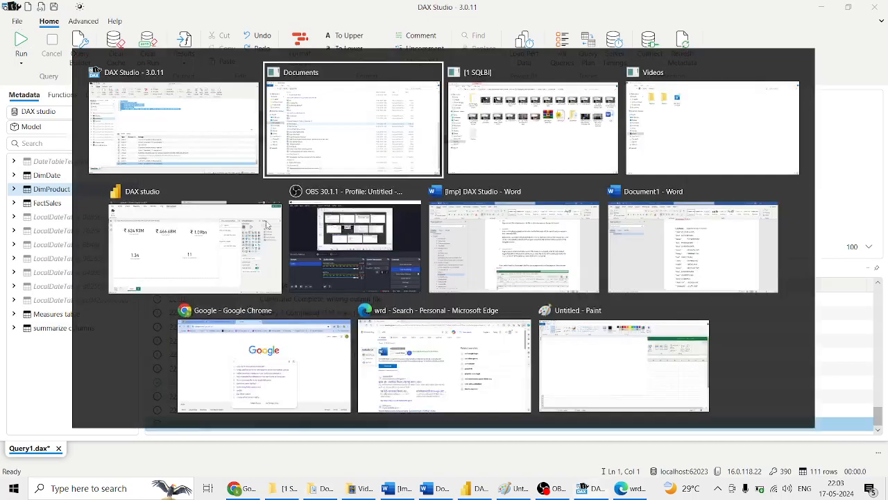
pyautogui.hotkey('alt', 'Tab')
pyautogui.hotkey('alt', 'Tab')
pyautogui.hotkey('alt', 'Tab')
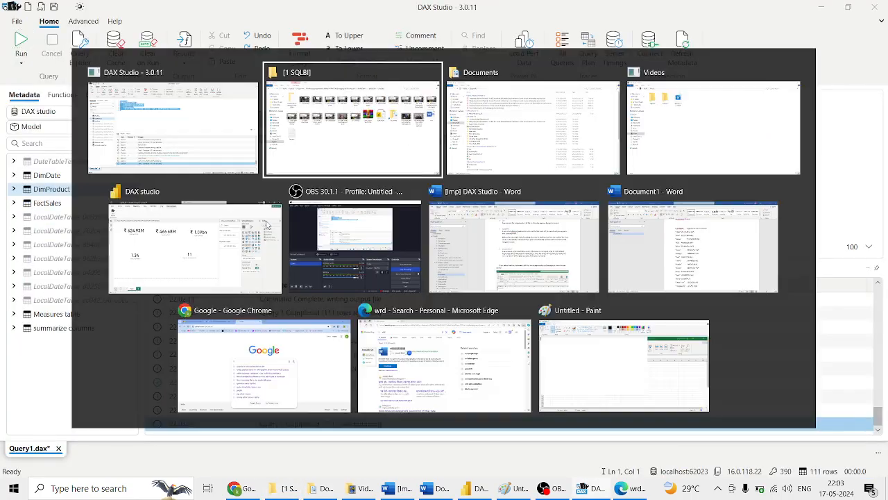
pyautogui.hotkey('alt', 'Tab')
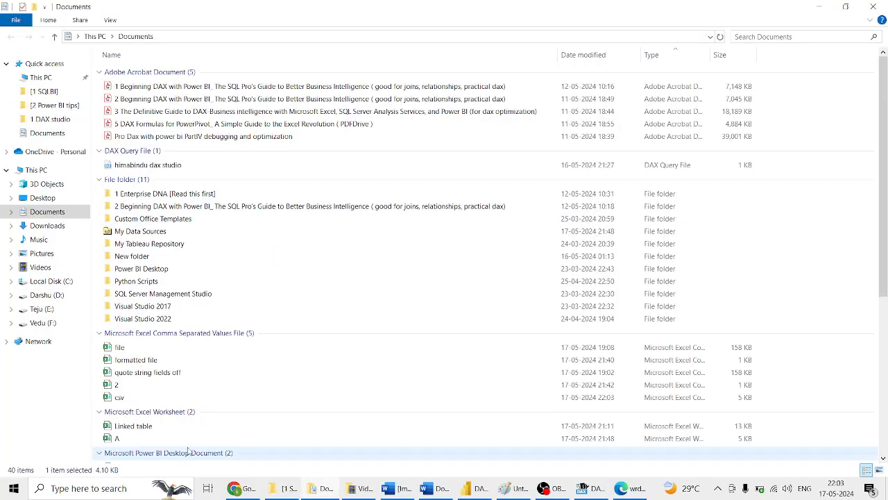
pyautogui.moveTo(886, 253); pyautogui.dragTo(885, 382)
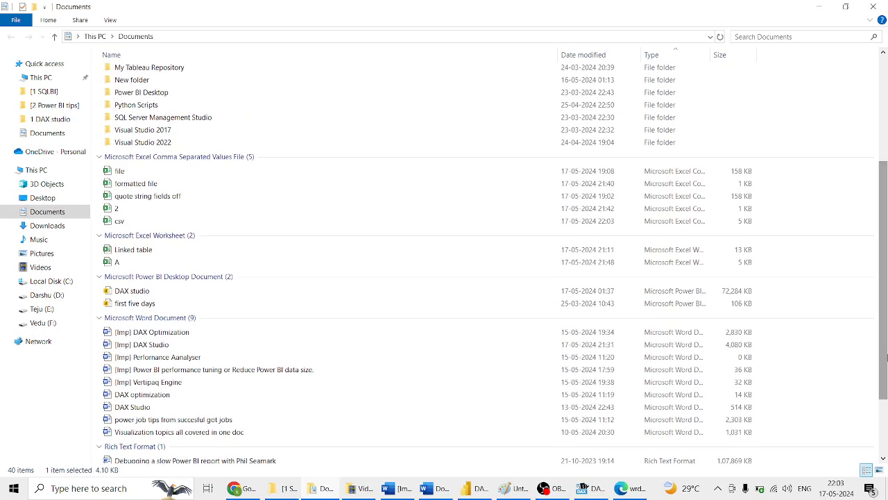
pyautogui.click(274, 222)
pyautogui.rightClick(274, 223)
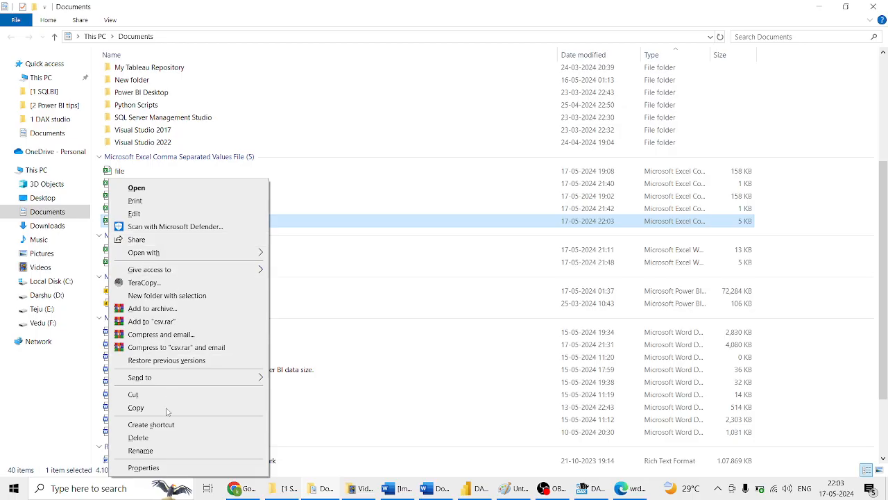
pyautogui.click(143, 468)
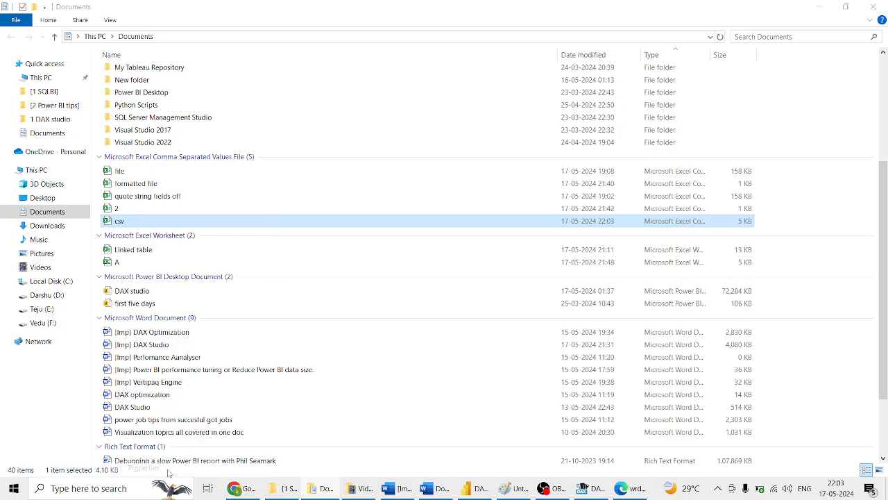
pyautogui.click(258, 461)
# Open the csv file with Notepad and make Notepad the app always used for .csv files
pyautogui.rightClick(165, 219)
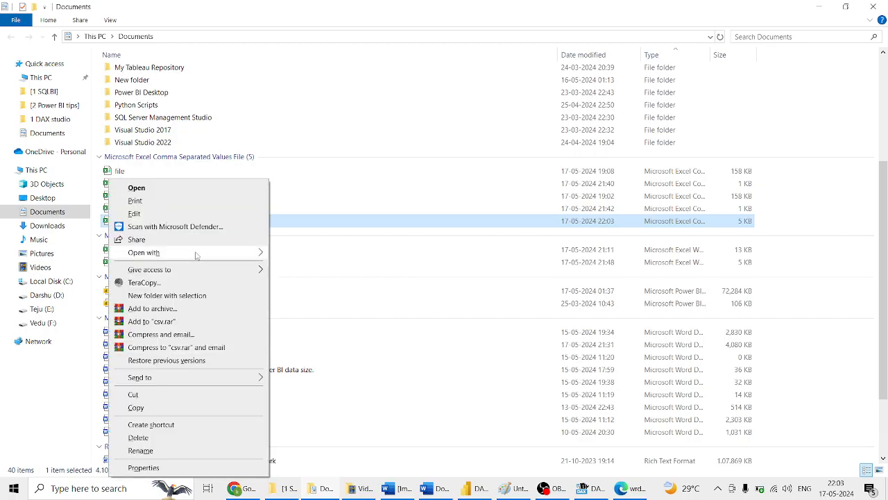
pyautogui.moveTo(198, 257)
pyautogui.click(315, 313)
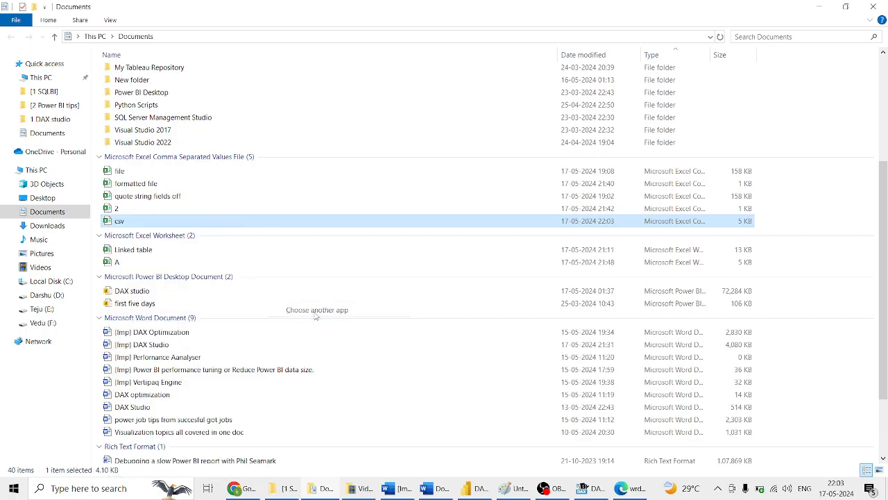
pyautogui.click(403, 241)
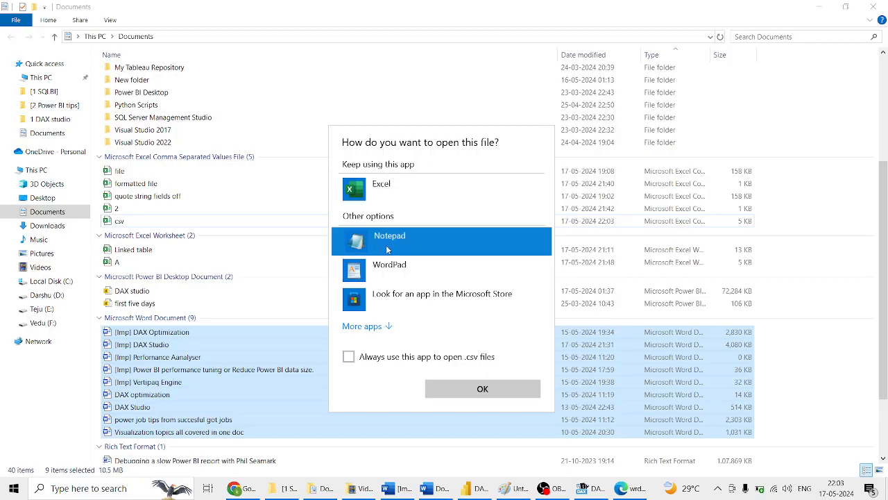
pyautogui.click(348, 355)
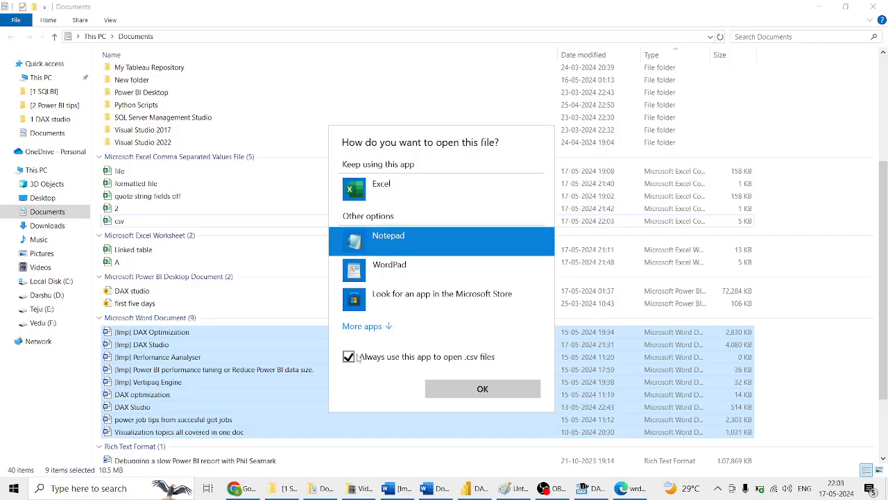
pyautogui.click(462, 391)
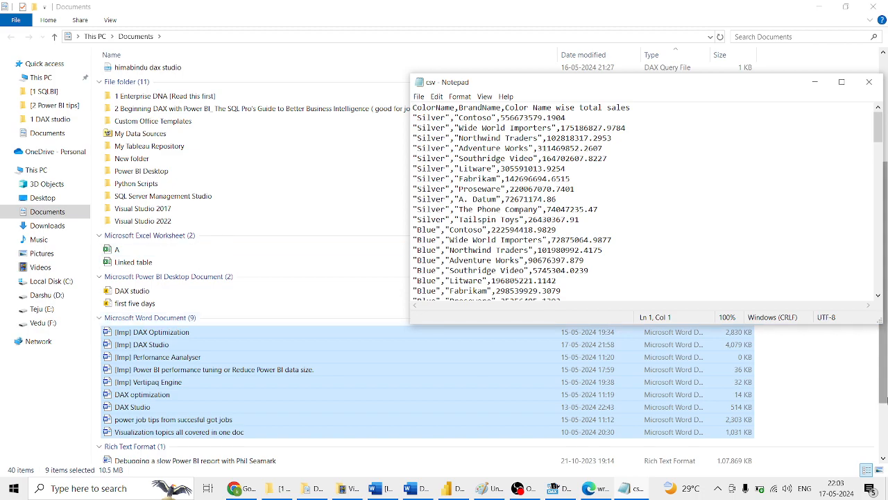
# Examine the delimiters in the csv file, open the tsv text document for comparison, and close the tsv document
pyautogui.click(628, 159)
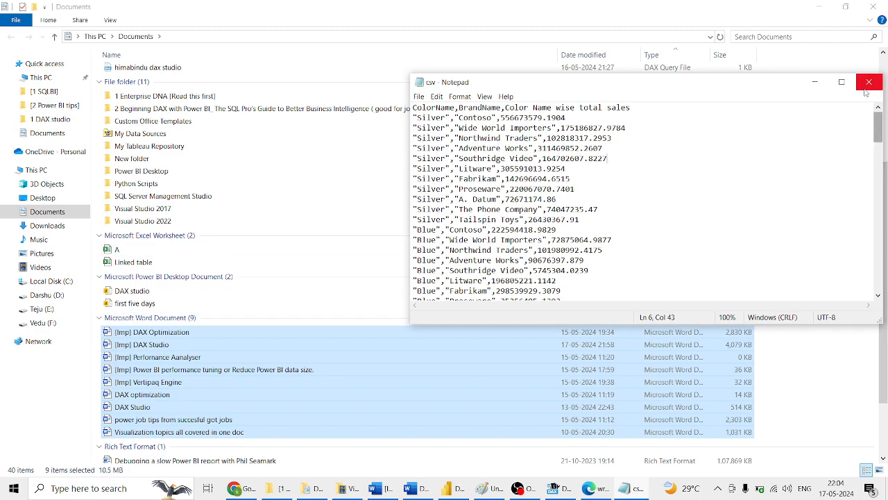
pyautogui.moveTo(886, 341); pyautogui.dragTo(886, 397)
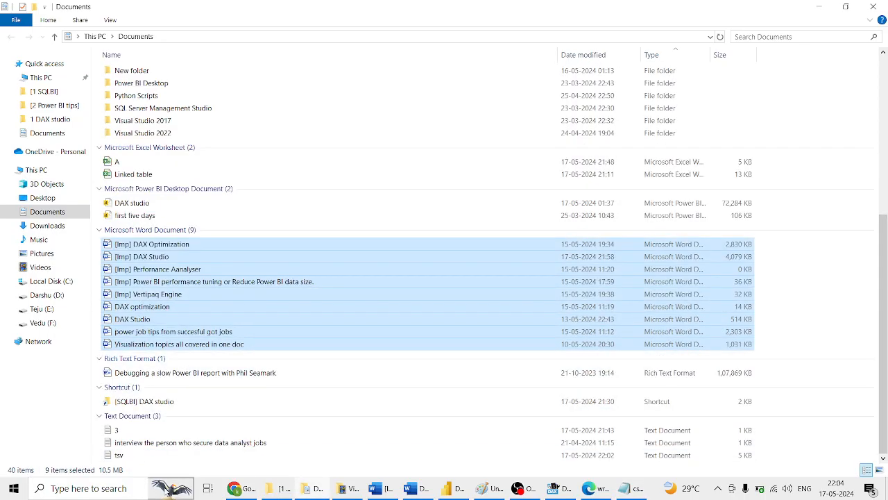
pyautogui.doubleClick(119, 455)
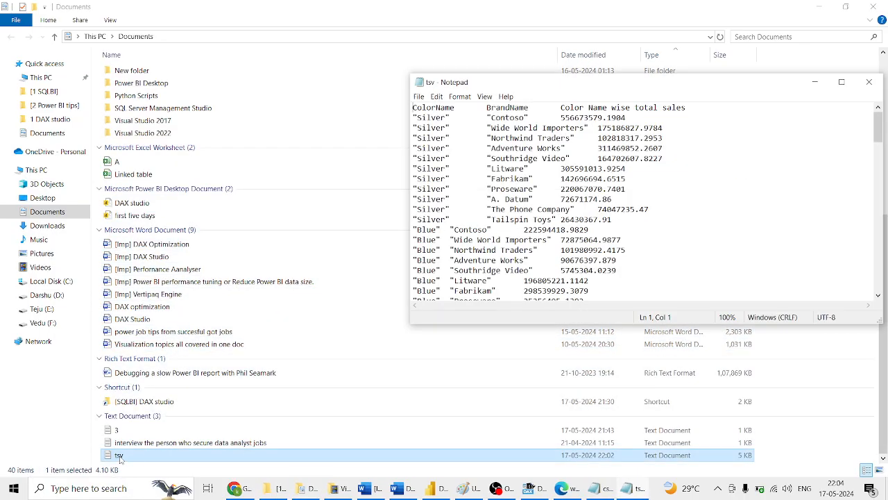
pyautogui.click(869, 82)
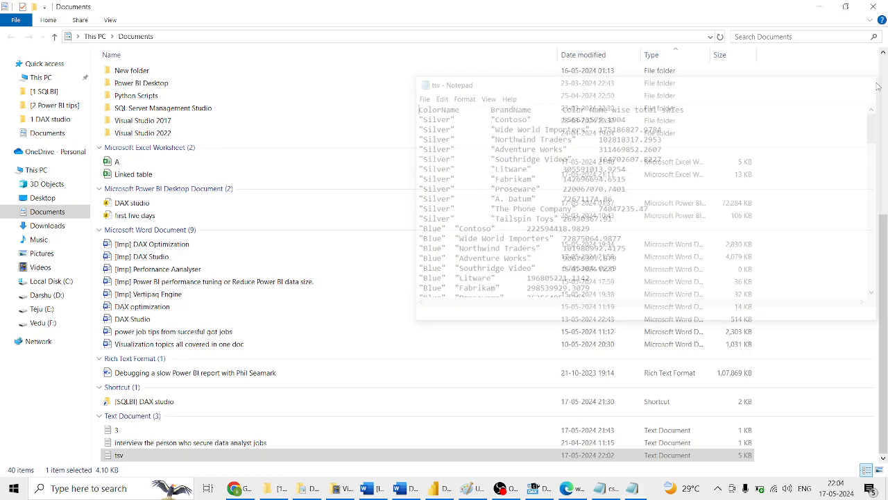
# Return to DAX Studio and set the CSV delimiter of the custom export format to Other
pyautogui.hotkey('alt', 'Tab')
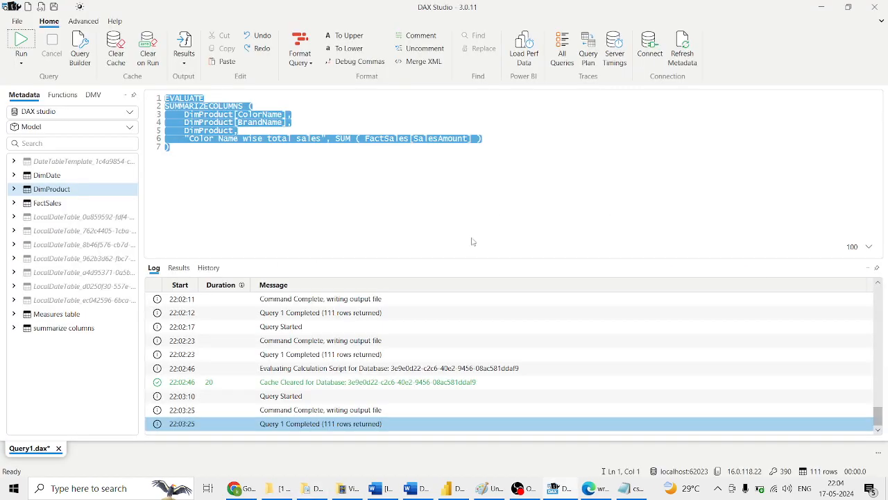
pyautogui.click(358, 218)
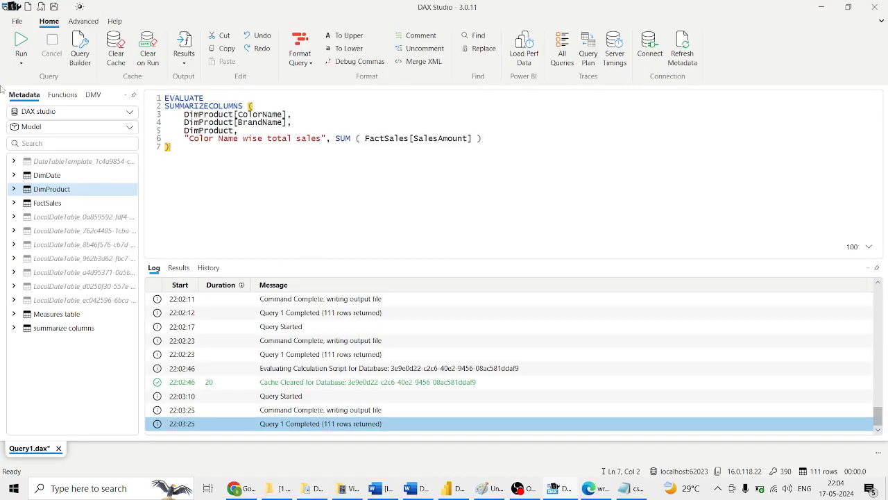
pyautogui.click(17, 20)
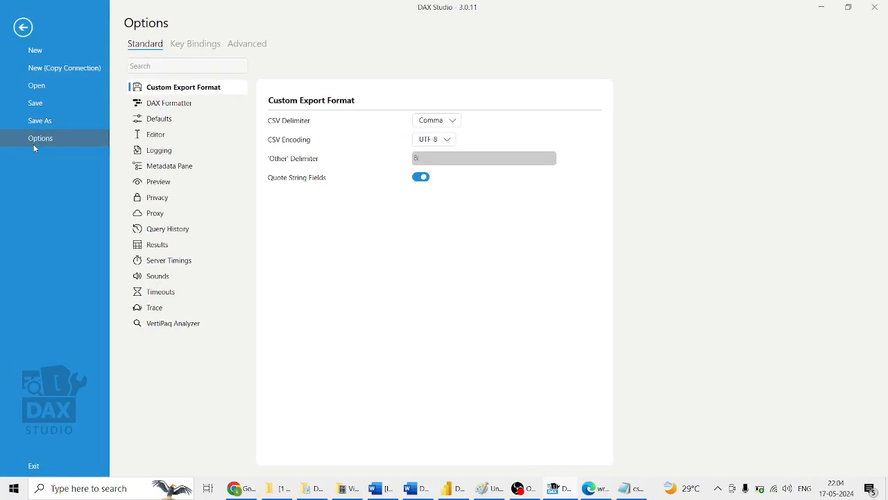
pyautogui.click(443, 121)
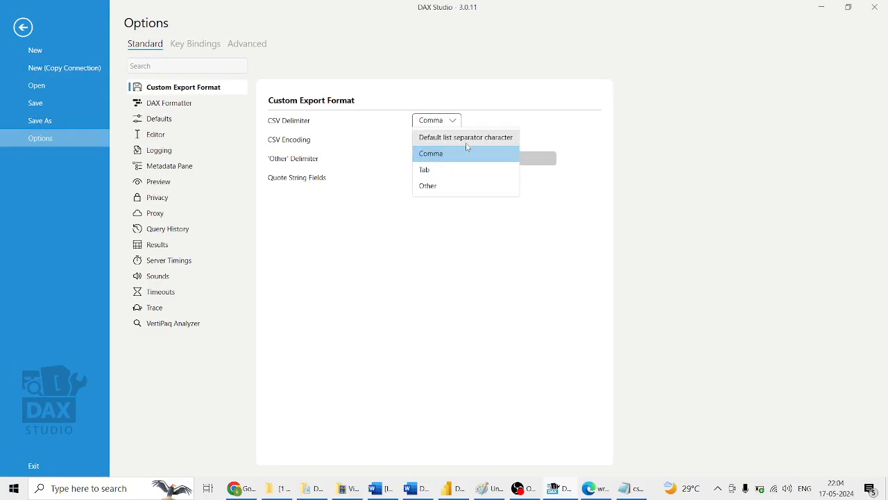
pyautogui.click(437, 186)
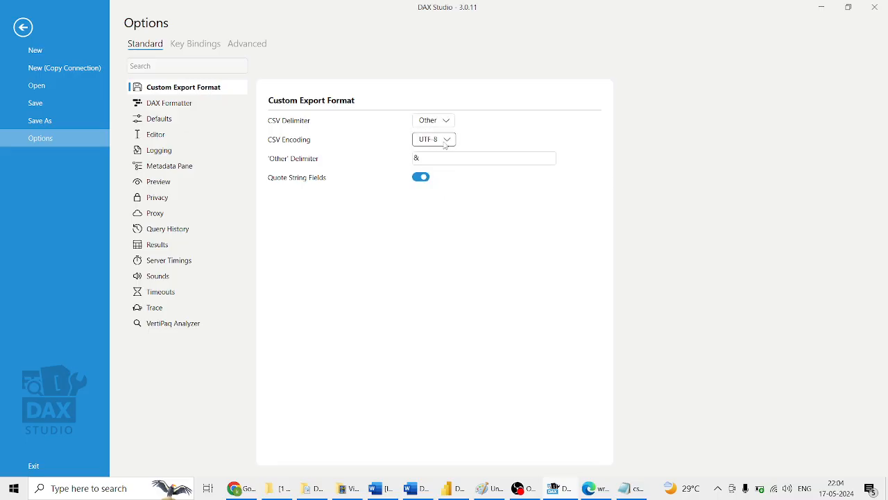
# Check the available CSV encodings, set the 'Other' delimiter to /, and return to the query
pyautogui.click(447, 140)
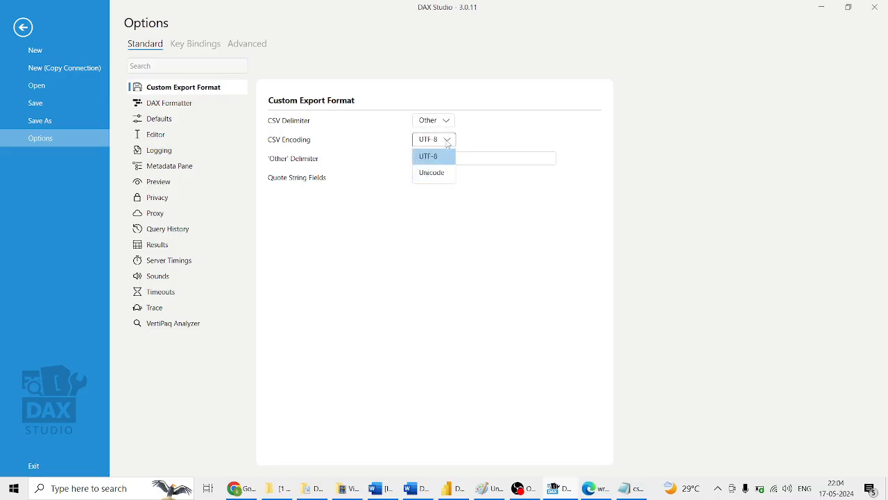
pyautogui.click(474, 137)
pyautogui.click(437, 139)
pyautogui.click(467, 131)
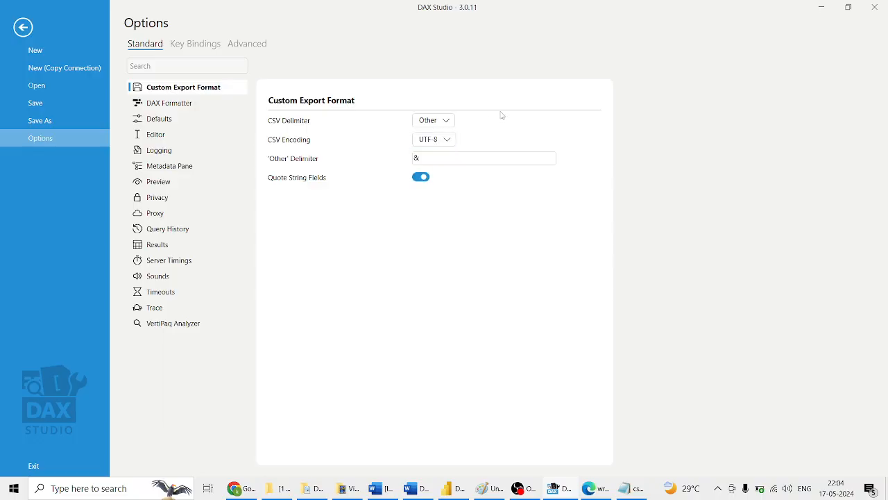
pyautogui.click(421, 162)
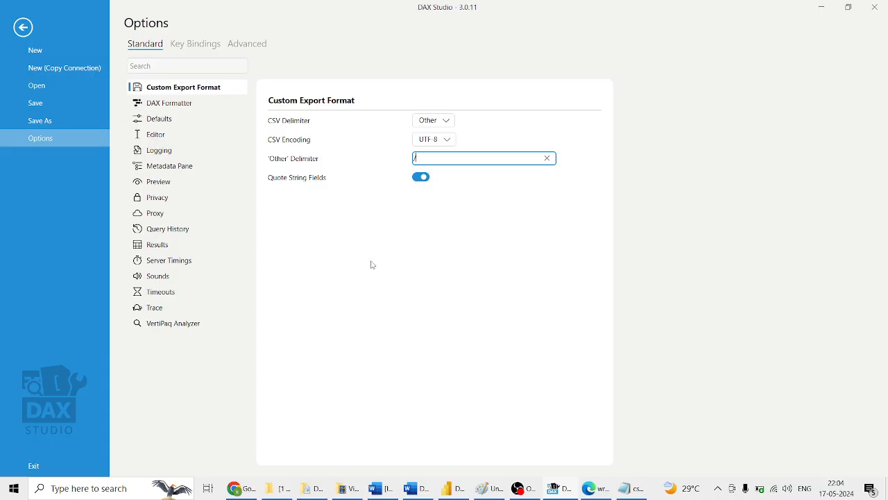
pyautogui.click(31, 32)
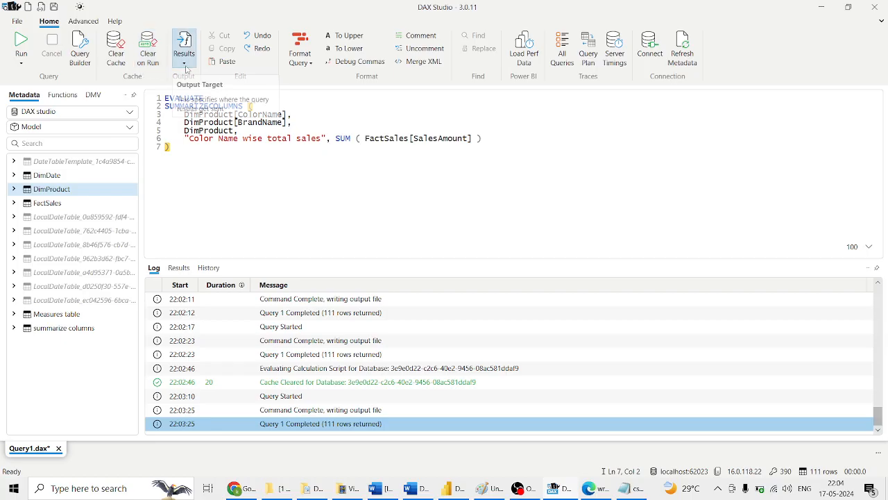
# Run the query and save its output as csv in the Comma separated text file - Unicode format, replacing the existing file
pyautogui.click(22, 40)
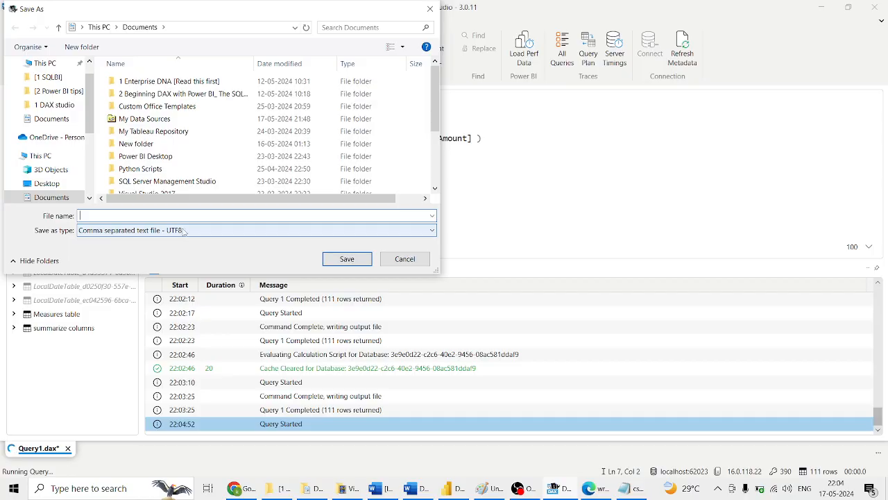
pyautogui.click(184, 230)
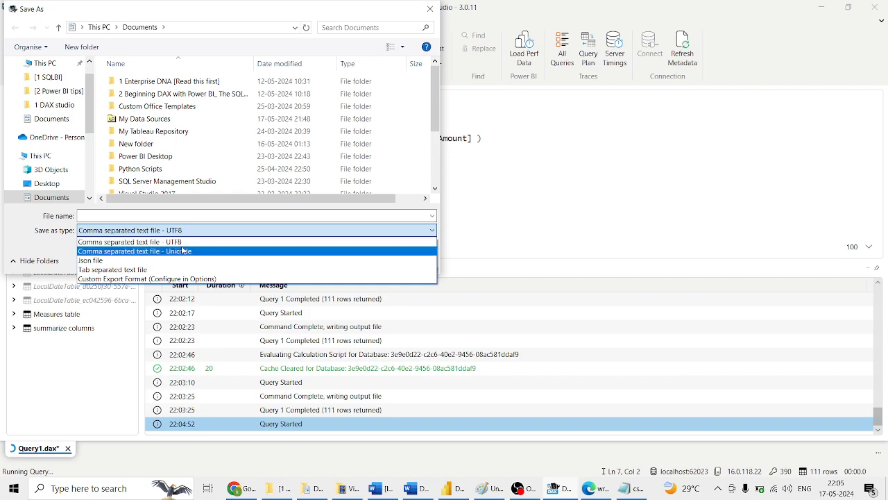
pyautogui.click(184, 251)
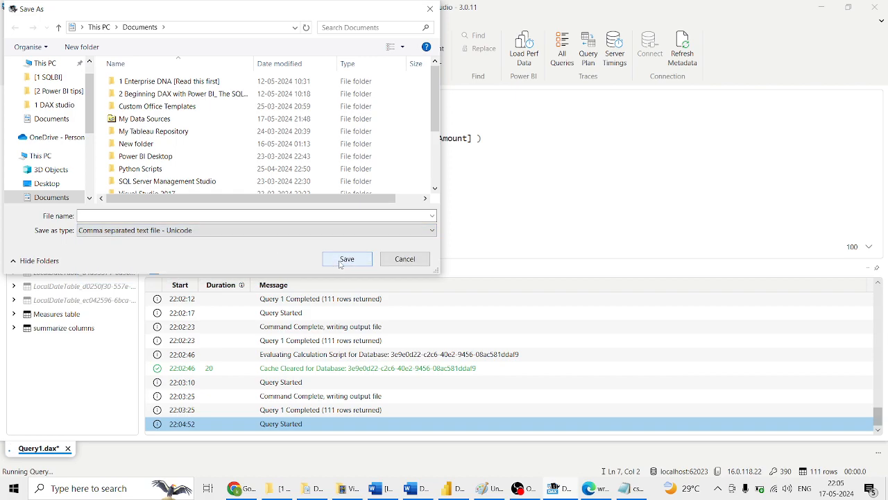
pyautogui.click(256, 216)
pyautogui.write('c')
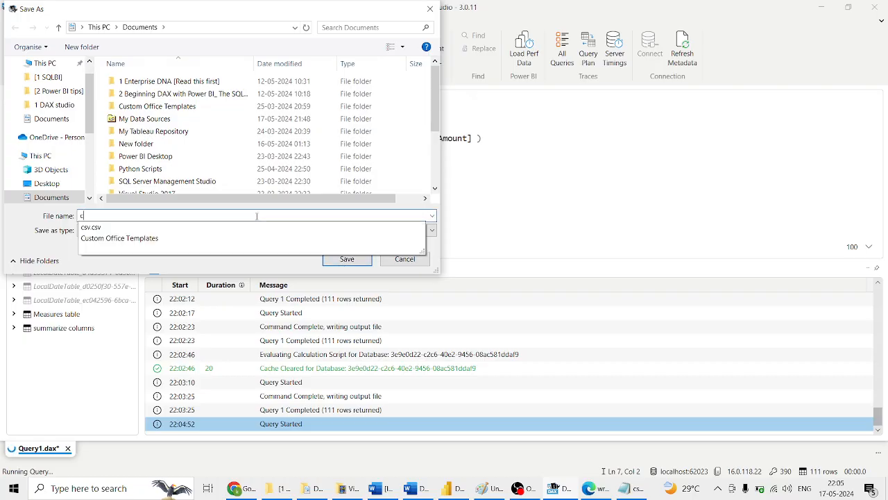
pyautogui.write('sv')
pyautogui.press('Return')
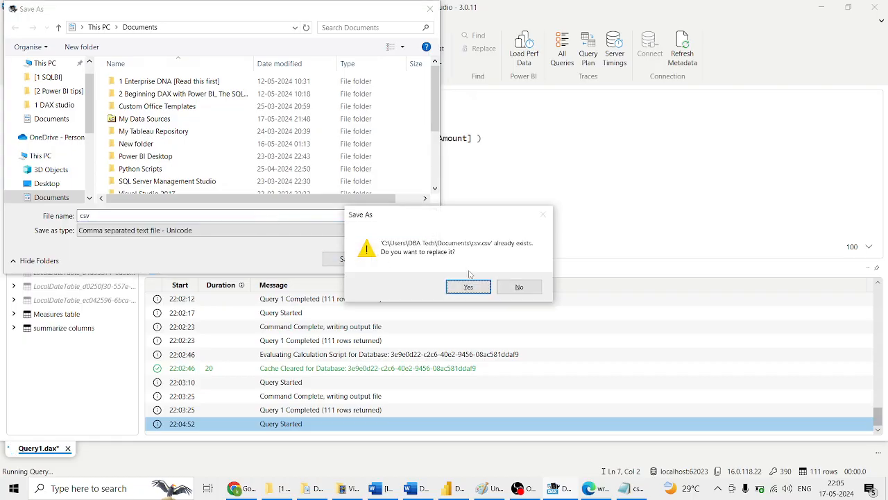
pyautogui.click(468, 286)
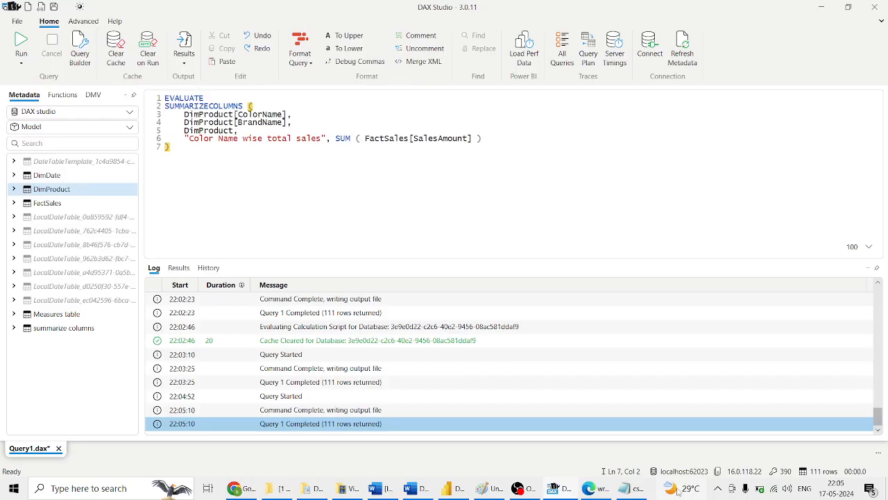
# Close the outdated csv Notepad window and reopen the csv file from the Documents folder to examine its contents and encoding
pyautogui.click(634, 489)
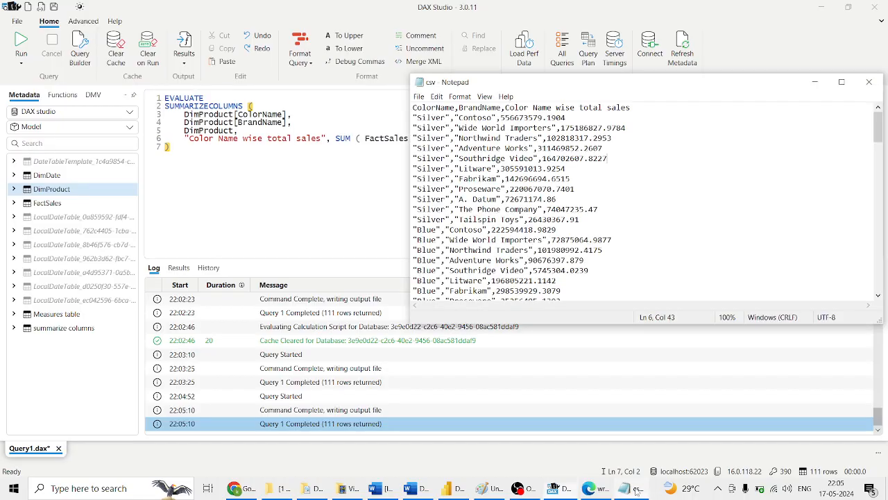
pyautogui.click(869, 83)
pyautogui.hotkey('alt', 'Tab')
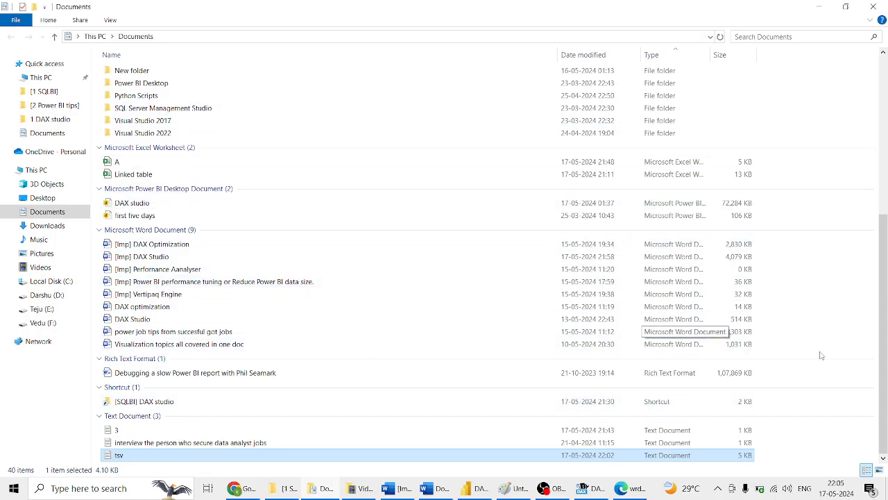
pyautogui.moveTo(886, 276); pyautogui.dragTo(886, 183)
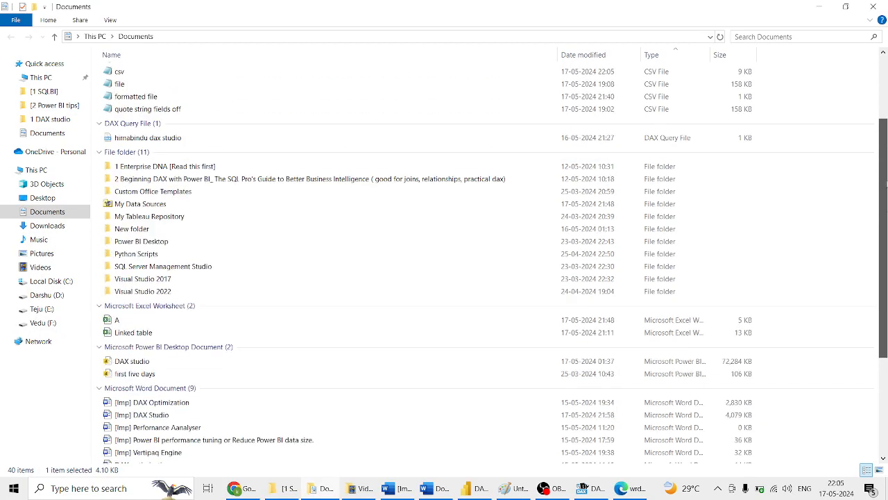
pyautogui.doubleClick(165, 73)
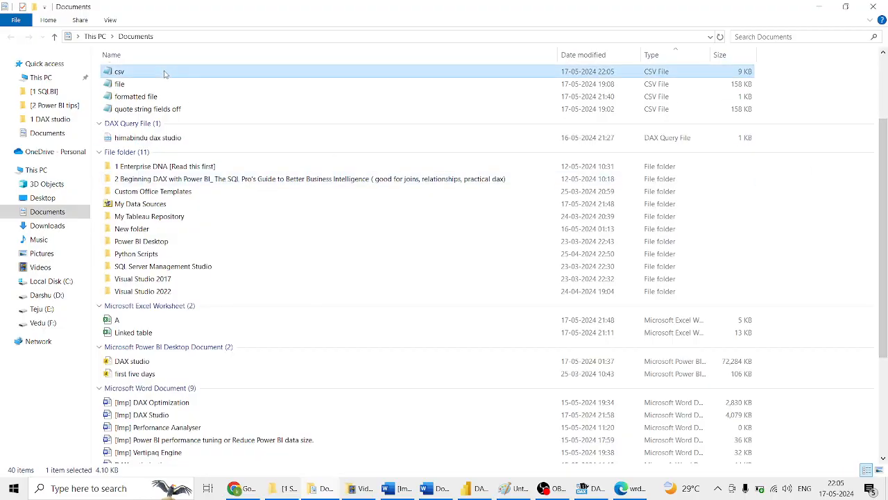
pyautogui.click(543, 158)
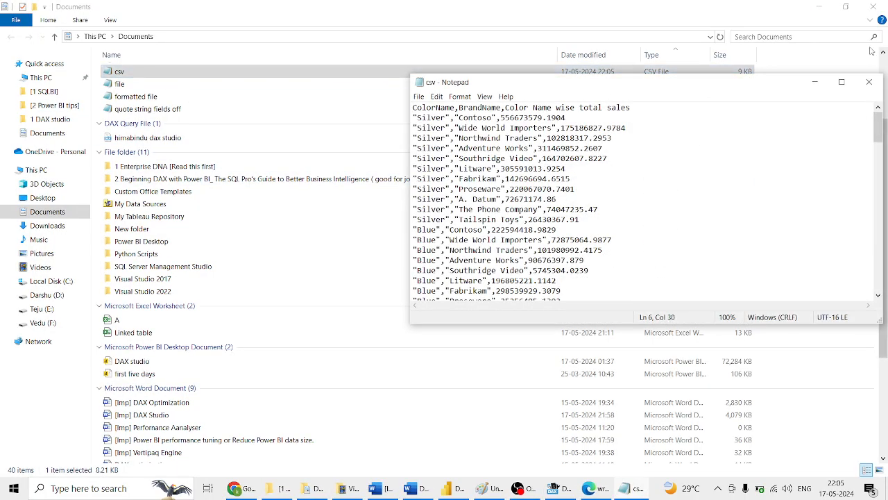
# Close the csv Notepad window, return to DAX Studio, and set the query results output to Clipboard
pyautogui.click(868, 82)
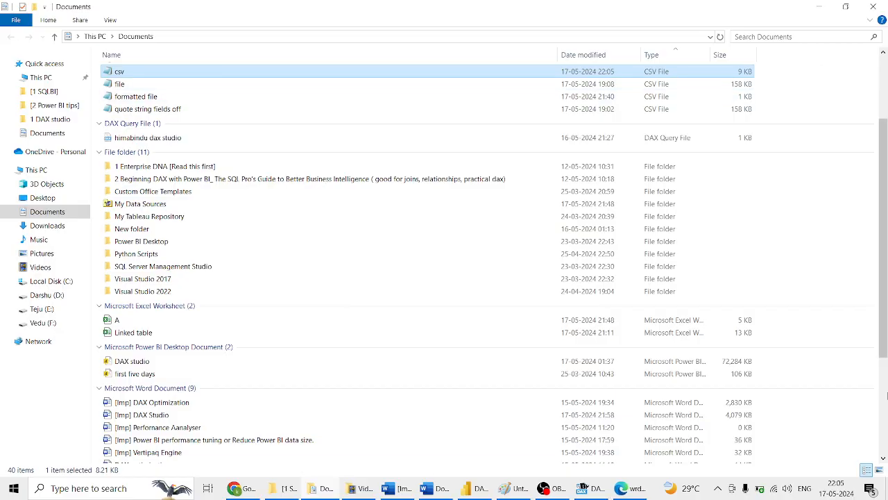
pyautogui.scroll(-4, 886, 396)
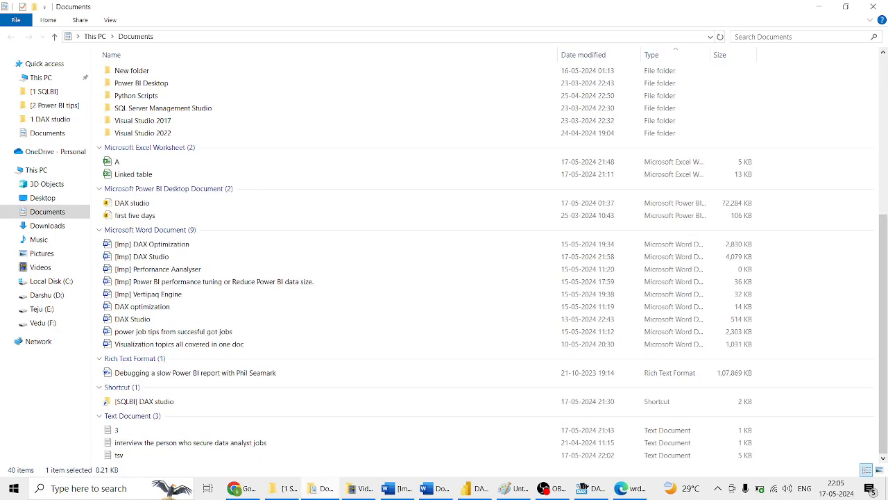
pyautogui.hotkey('alt', 'Tab')
pyautogui.hotkey('alt', 'Tab')
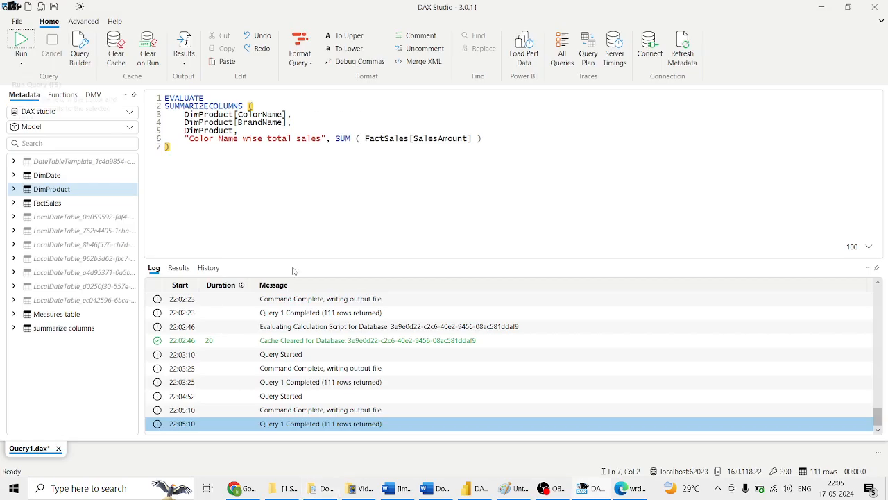
pyautogui.click(188, 60)
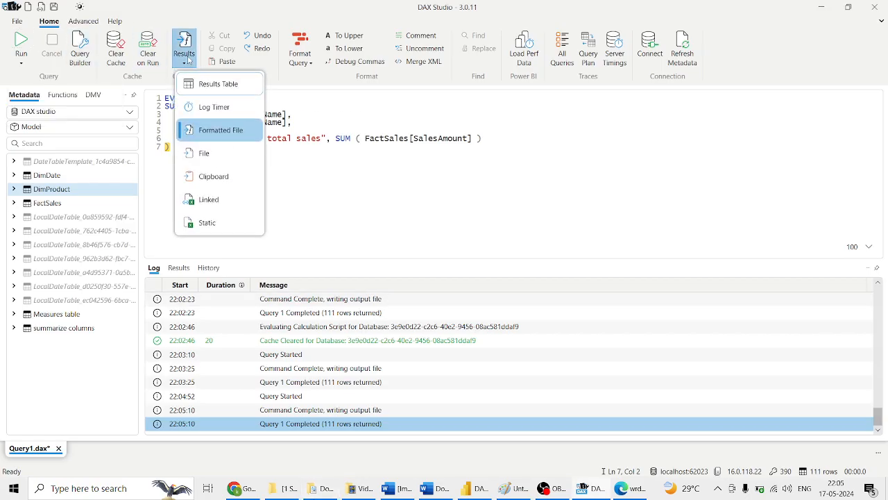
pyautogui.click(212, 178)
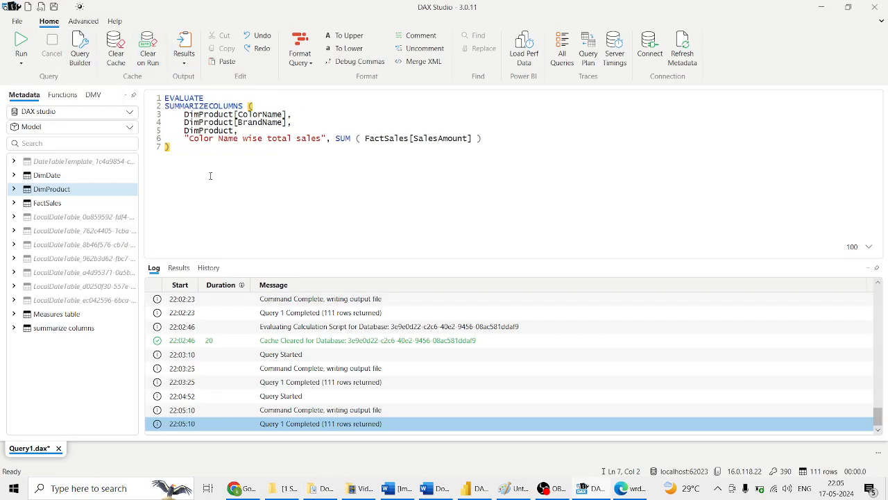
# Copy the word Color from the query, paste it into the Google search box in Chrome, and return to DAX Studio
pyautogui.doubleClick(206, 143)
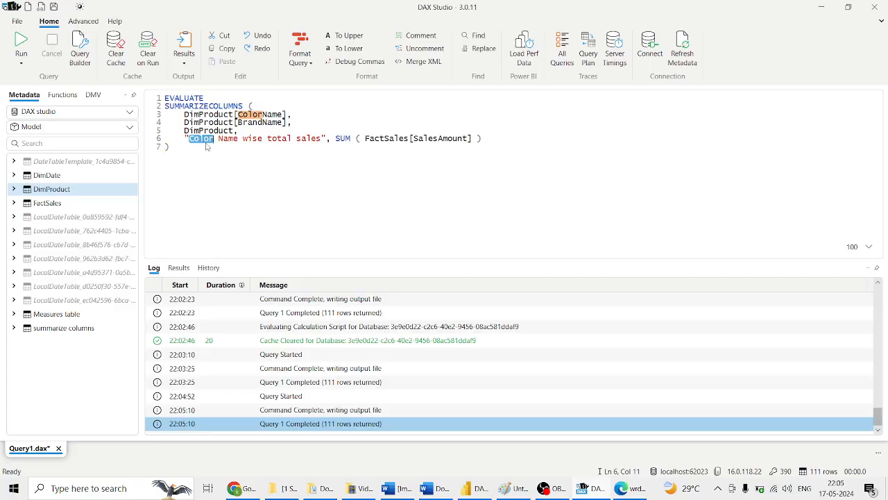
pyautogui.hotkey('ctrl', 'c')
pyautogui.click(254, 490)
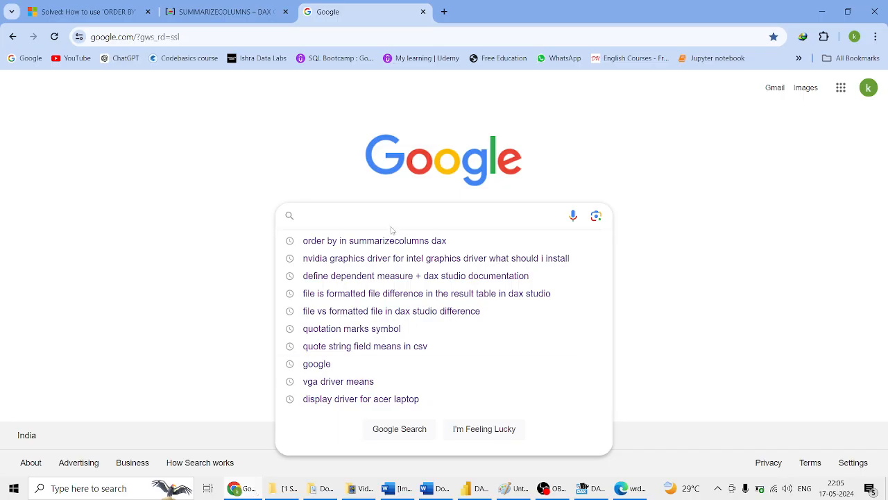
pyautogui.hotkey('ctrl', 'v')
pyautogui.hotkey('alt', 'Tab')
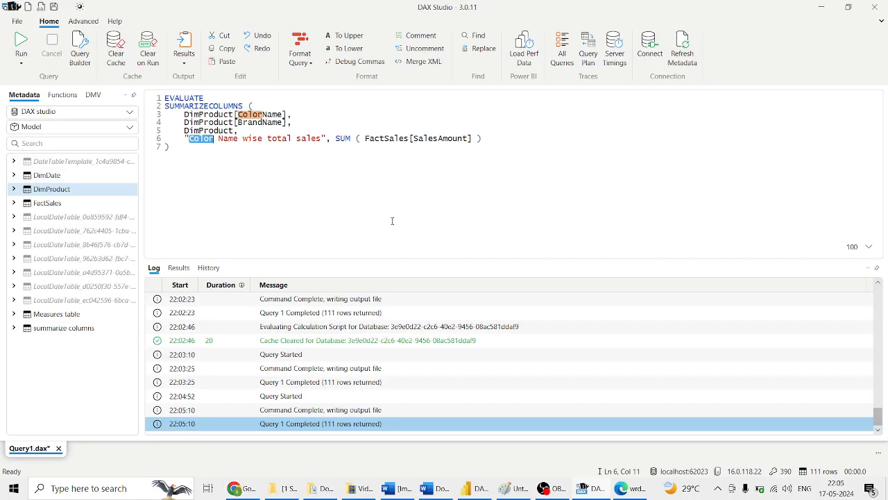
pyautogui.hotkey('alt', 'Tab')
pyautogui.hotkey('alt', 'Tab')
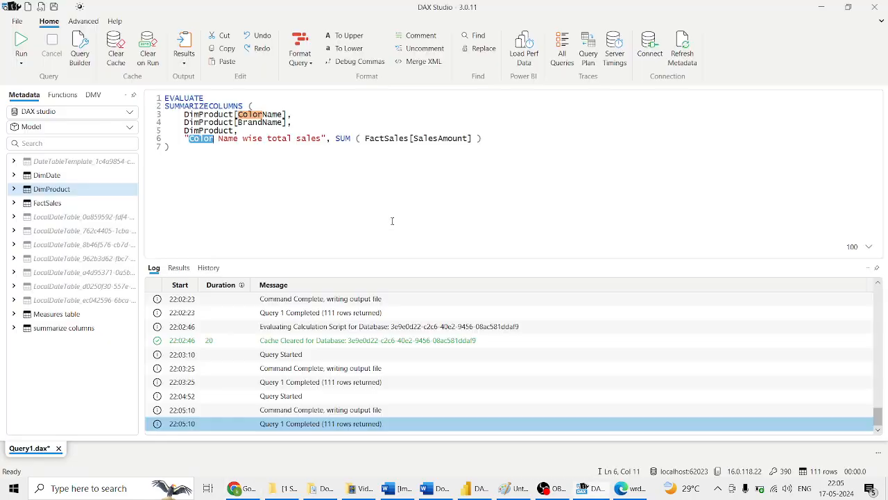
# Choose Clipboard as the results output, clear the text selection, and run the entire query
pyautogui.click(184, 54)
pyautogui.click(231, 178)
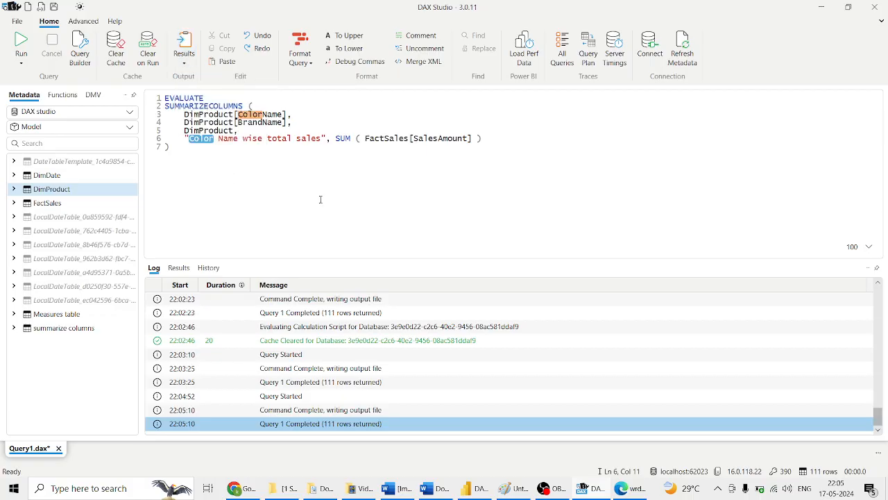
pyautogui.click(320, 199)
pyautogui.click(20, 43)
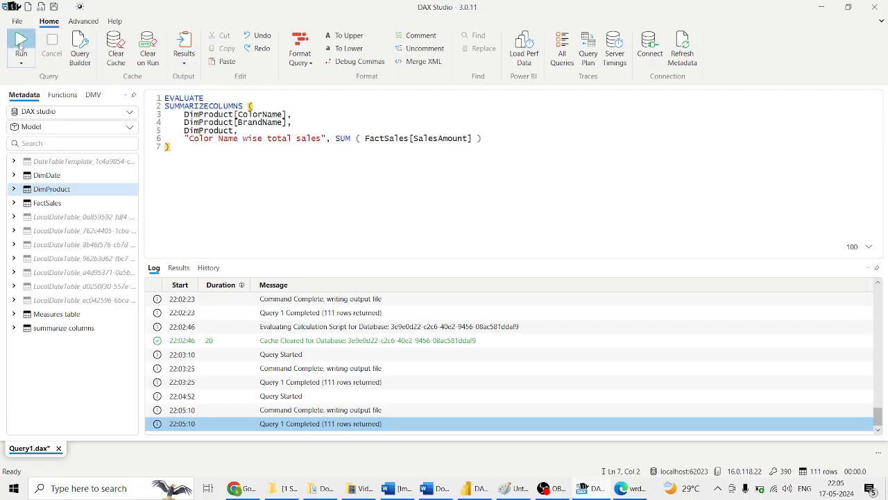
# Replace Color in Chrome's Google search box with the copied query results, examine them from the start, and clear the box
pyautogui.hotkey('alt', 'Tab')
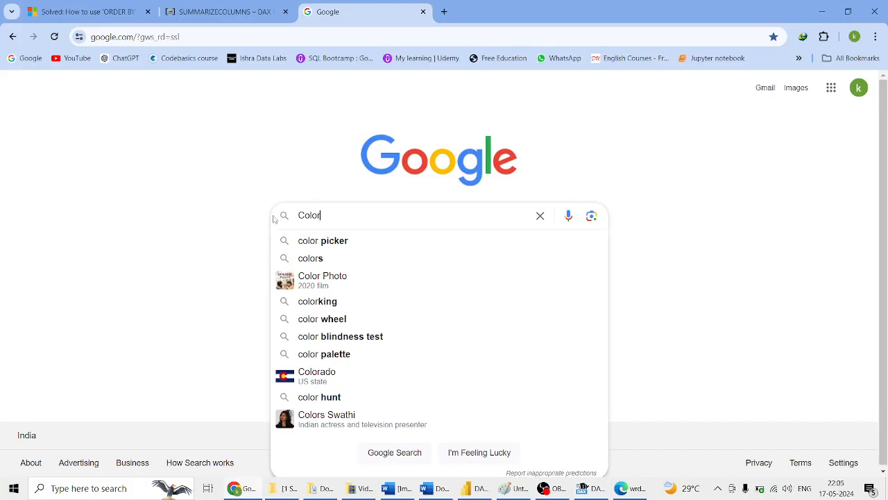
pyautogui.press('BackSpace')
pyautogui.press('BackSpace')
pyautogui.press('BackSpace')
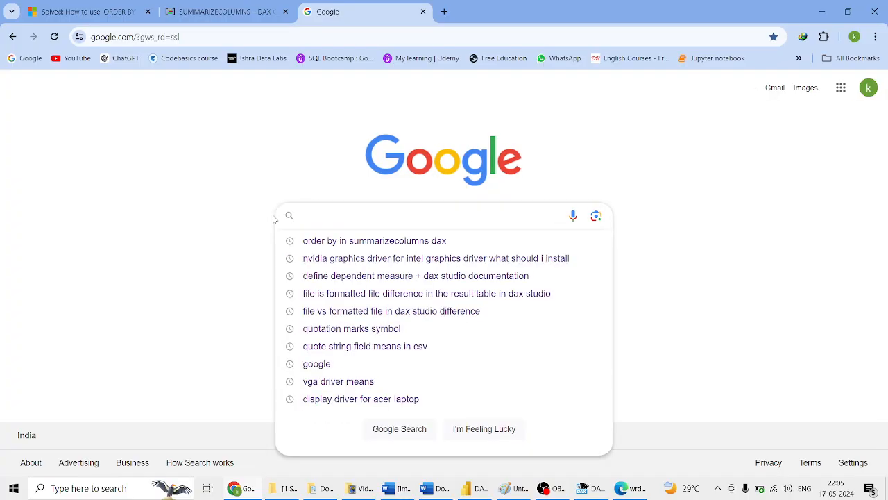
pyautogui.hotkey('ctrl', 'v')
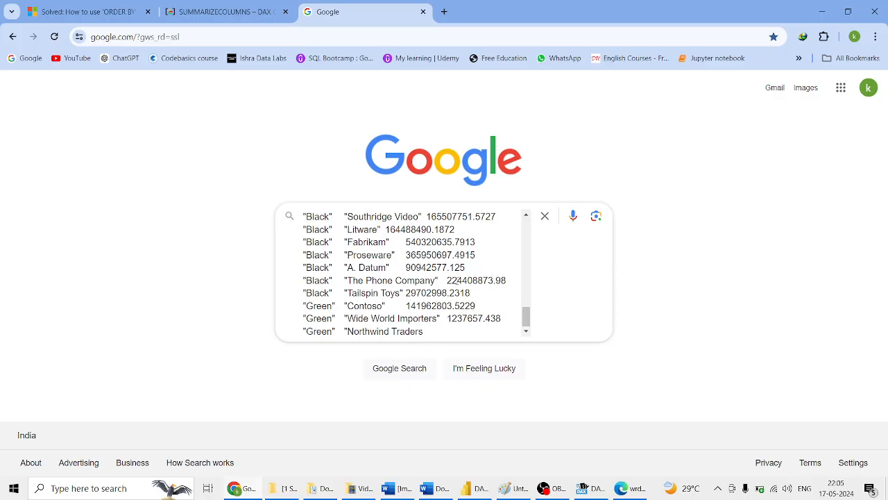
pyautogui.moveTo(526, 316); pyautogui.dragTo(529, 171)
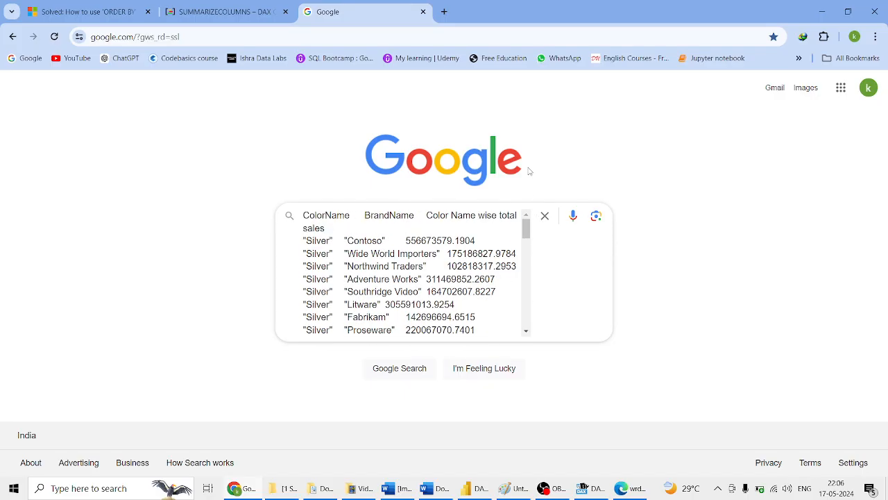
pyautogui.click(545, 216)
pyautogui.click(713, 334)
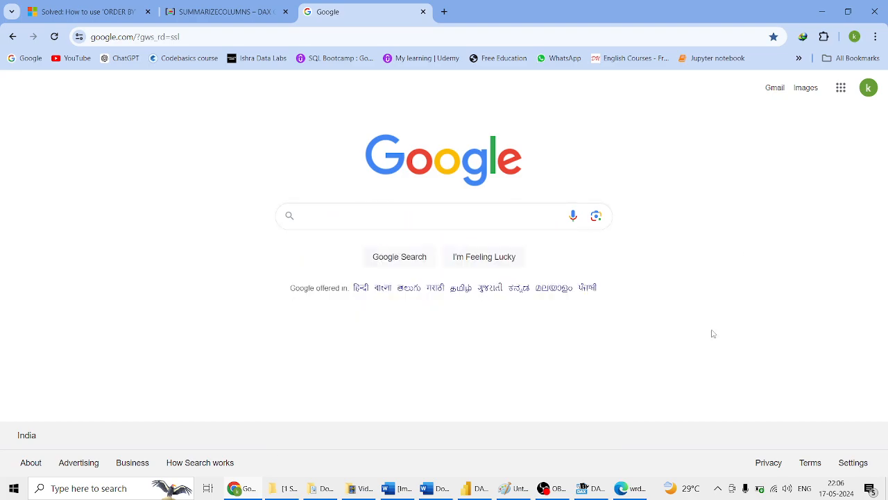
# Paste the query results into Word's Document1, and replace the document's entire content with the copied word Grey followed by a new line
pyautogui.click(436, 489)
pyautogui.hotkey('ctrl', 'v')
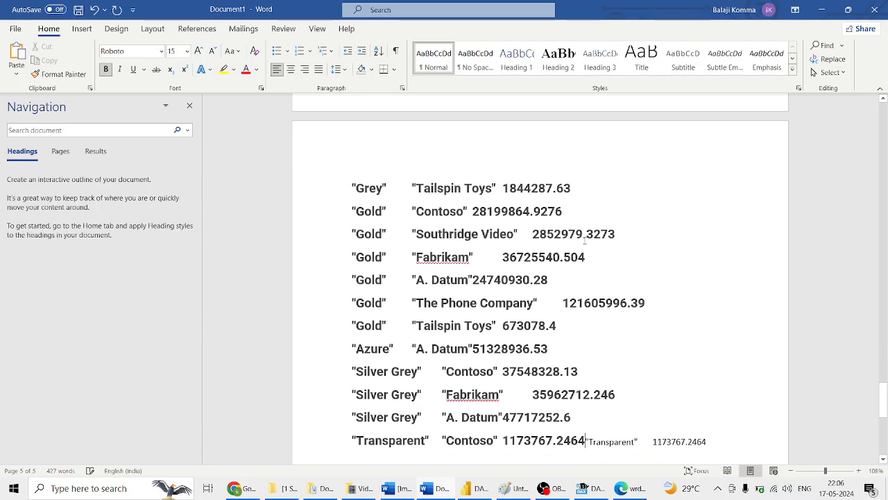
pyautogui.doubleClick(368, 188)
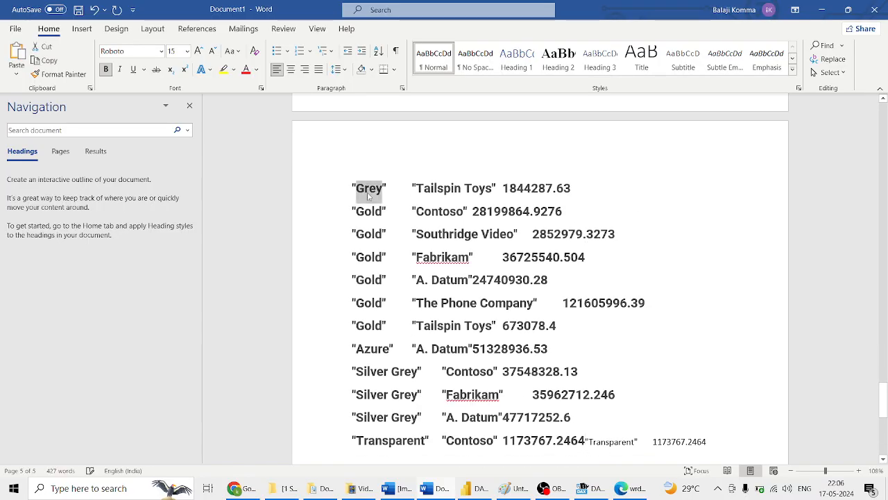
pyautogui.hotkey('ctrl', 'a')
pyautogui.hotkey('ctrl', 'v')
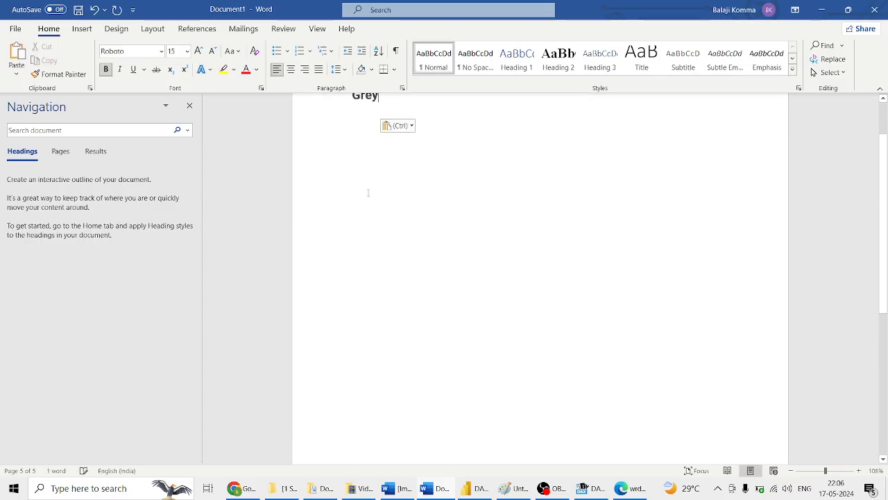
pyautogui.press('Escape')
pyautogui.press('Return')
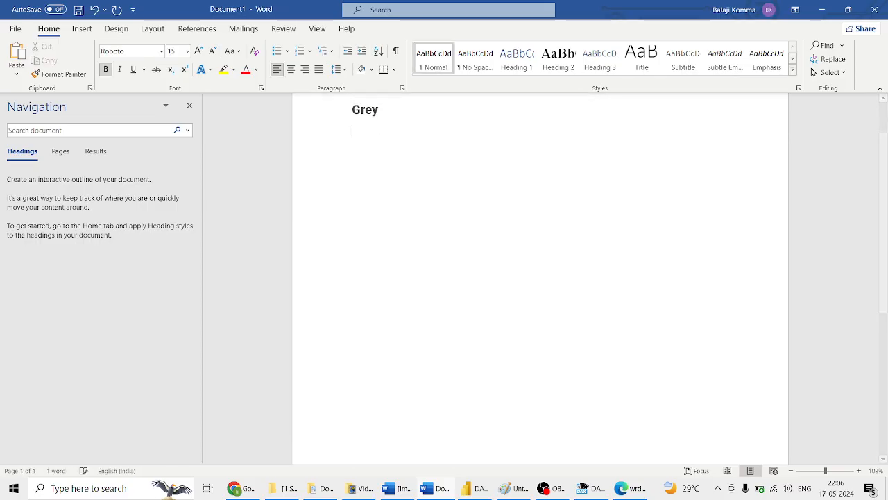
# Rerun the DAX Studio query to the clipboard, and paste its results below Grey in the Word document
pyautogui.hotkey('alt', 'Tab')
pyautogui.hotkey('alt', 'Tab')
pyautogui.hotkey('alt', 'Tab')
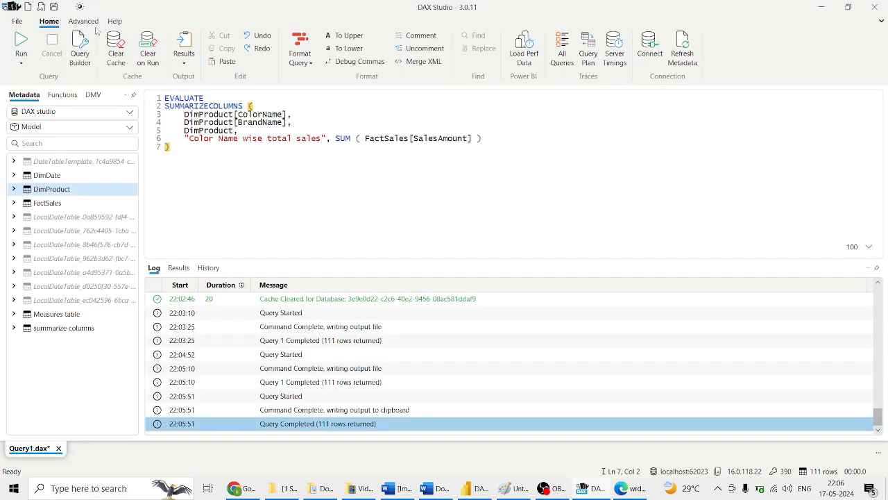
pyautogui.click(19, 45)
pyautogui.hotkey('alt', 'Tab')
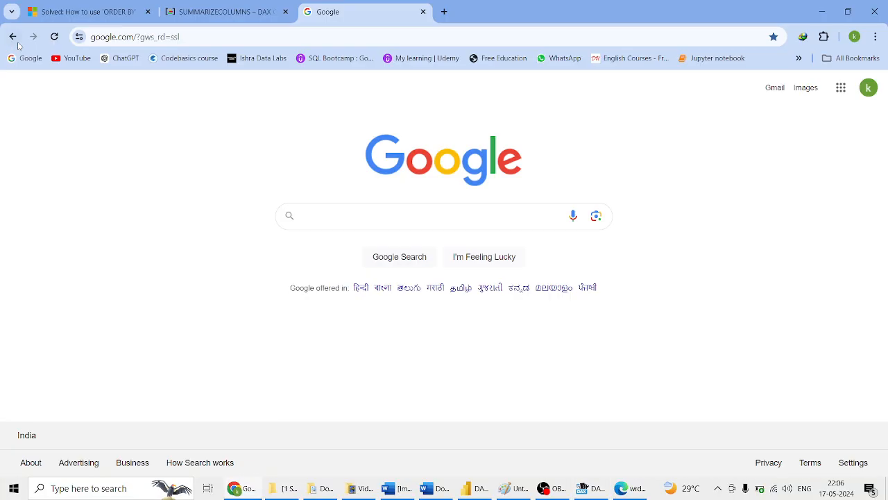
pyautogui.hotkey('alt', 'Tab')
pyautogui.hotkey('alt', 'Tab')
pyautogui.hotkey('ctrl', 'v')
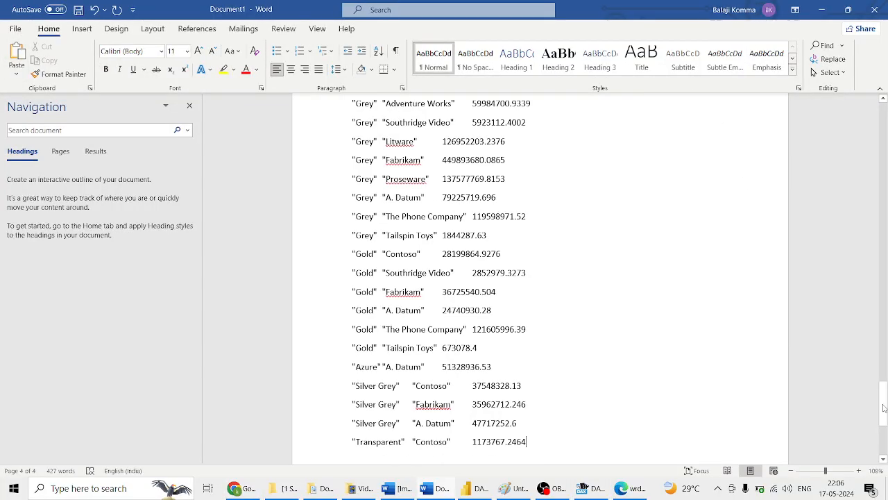
pyautogui.moveTo(883, 404); pyautogui.dragTo(885, 141)
# Return to DAX Studio and set the query results output to the Linked Excel option
pyautogui.hotkey('alt', 'Tab')
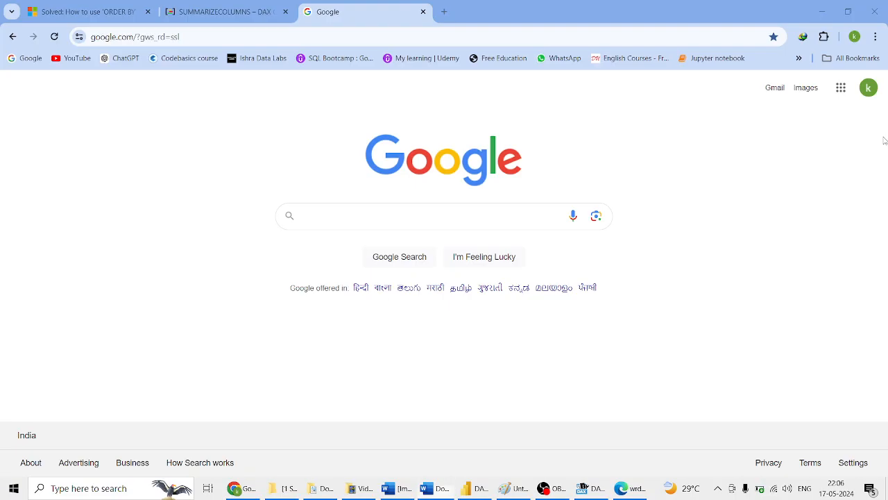
pyautogui.hotkey('alt', 'Tab')
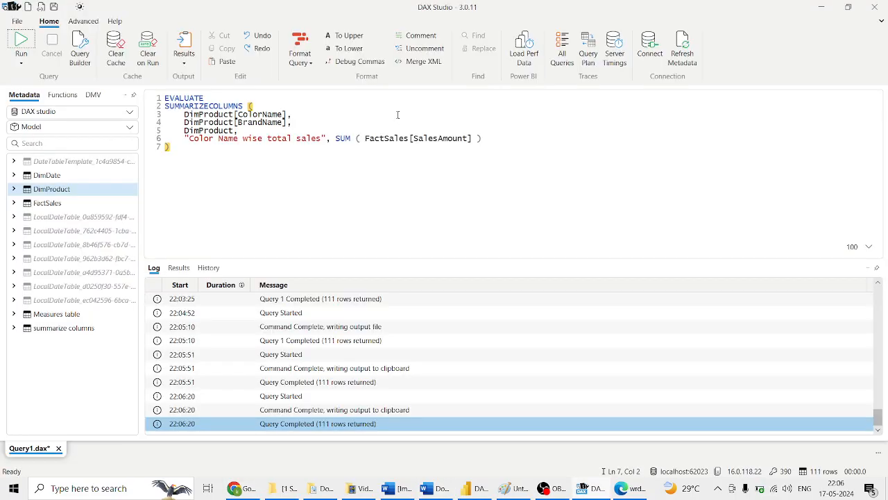
pyautogui.click(184, 64)
pyautogui.click(571, 194)
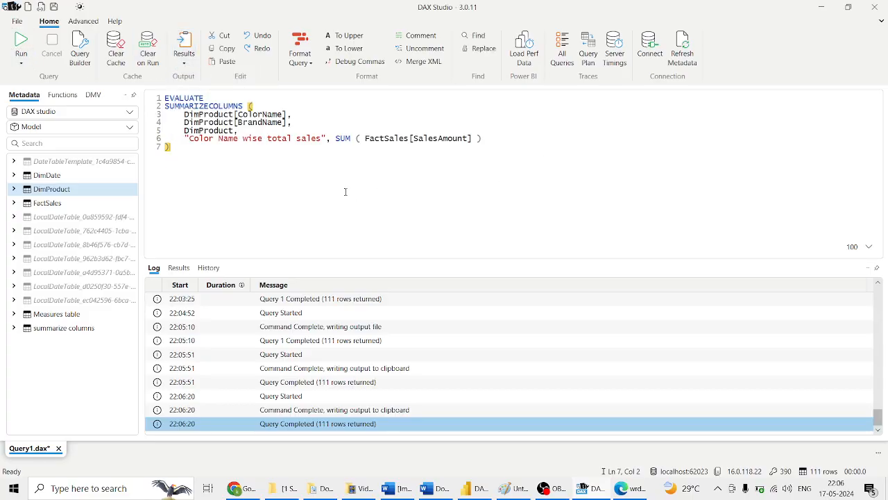
pyautogui.click(184, 62)
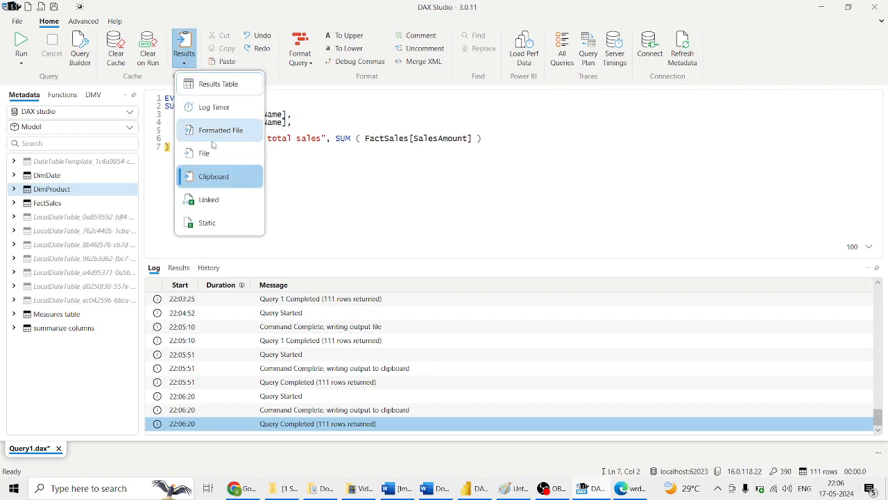
pyautogui.click(213, 199)
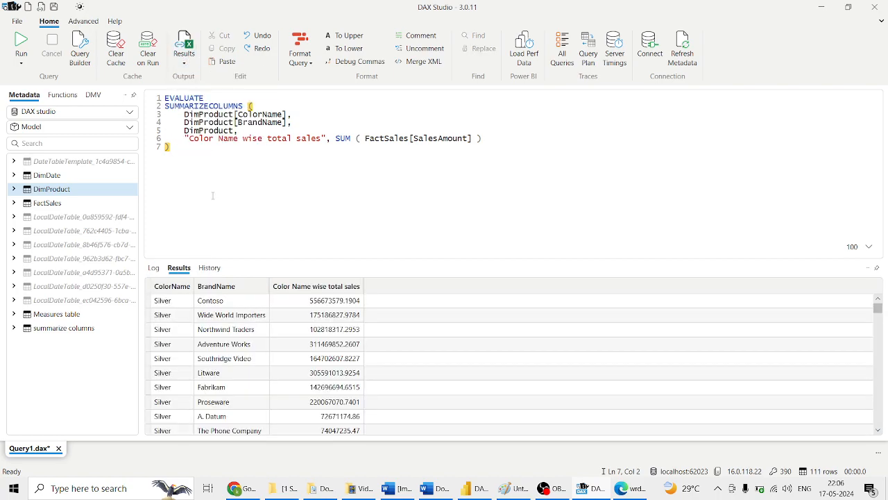
# Run the whole selected query and enable the data connection in Excel to load the linked table
pyautogui.moveTo(185, 157); pyautogui.dragTo(114, 83)
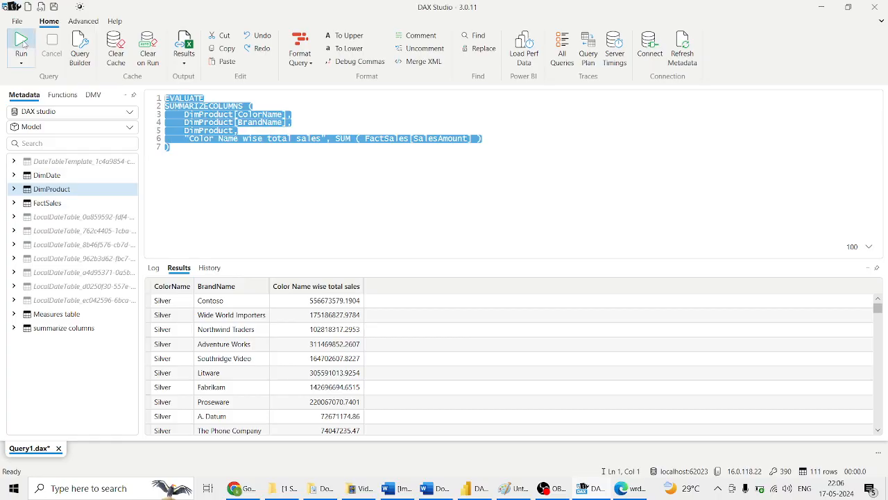
pyautogui.click(22, 43)
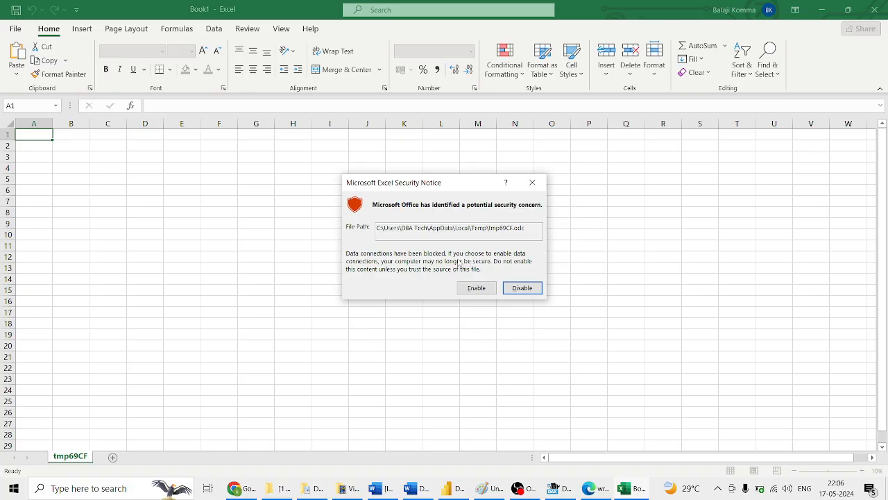
pyautogui.click(475, 288)
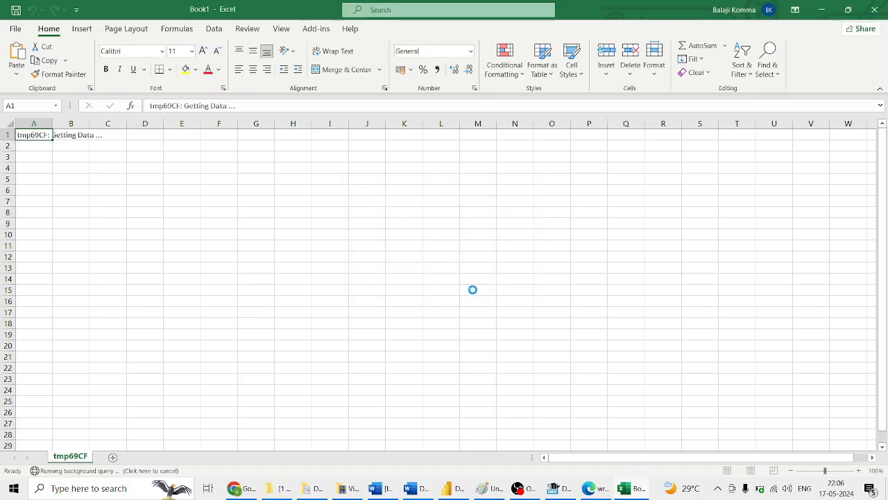
# Check the Refresh option available for cells in the linked Excel table without applying it
pyautogui.click(225, 245)
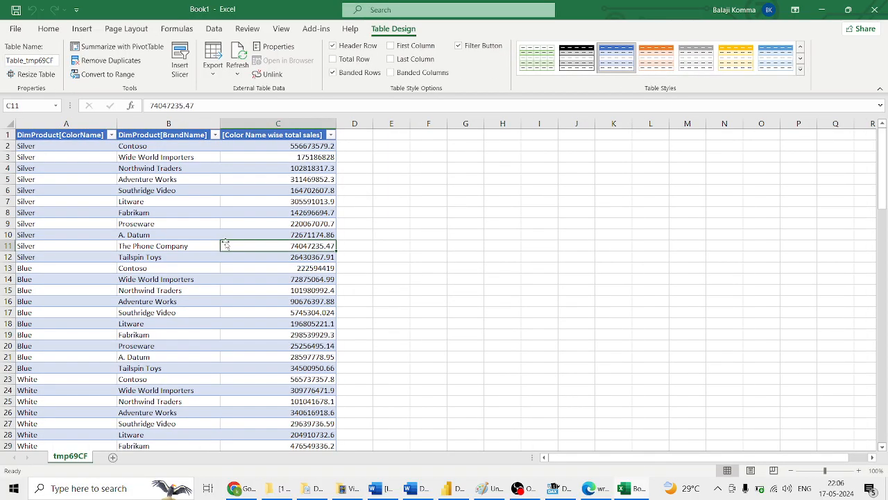
pyautogui.hotkey('shift', 'F10')
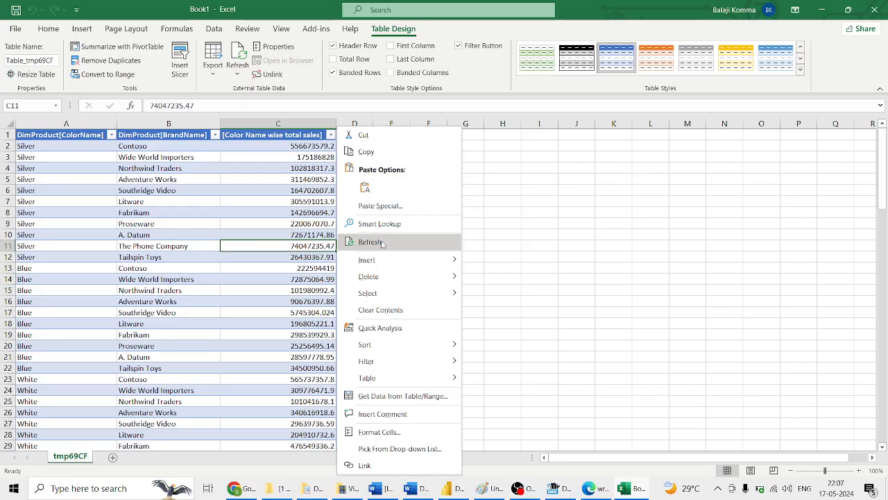
pyautogui.click(544, 247)
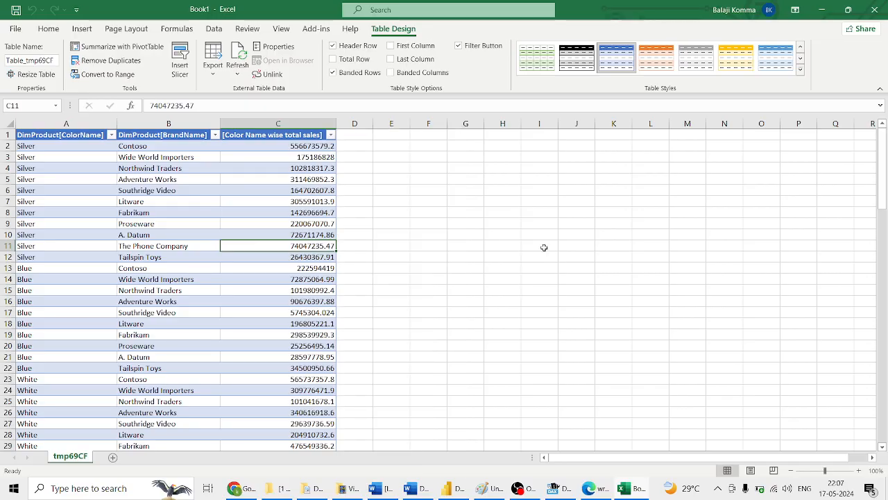
pyautogui.click(544, 248)
pyautogui.click(282, 224)
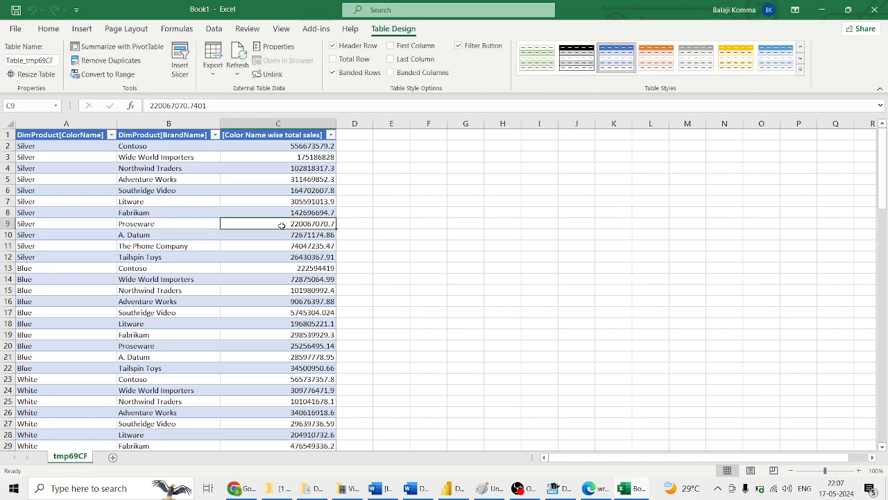
# Examine the connection string and DAX command text of the linked Excel table's query, and accept the query unedited
pyautogui.rightClick(282, 225)
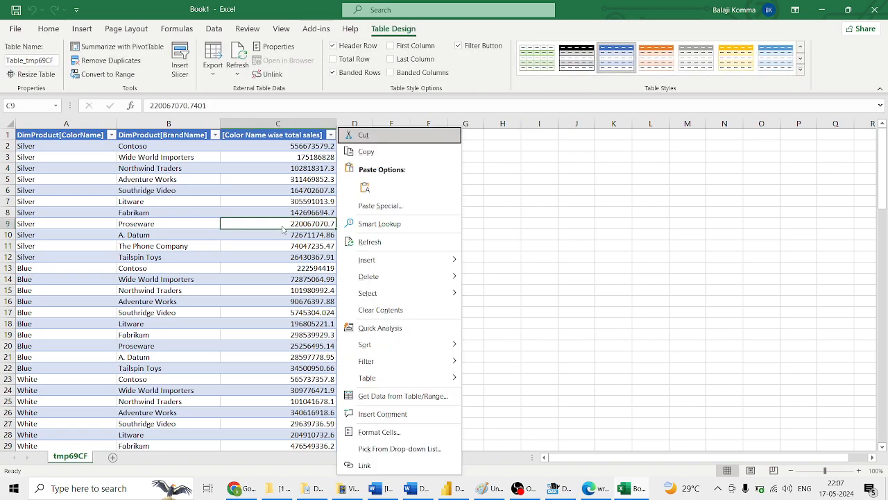
pyautogui.moveTo(378, 378)
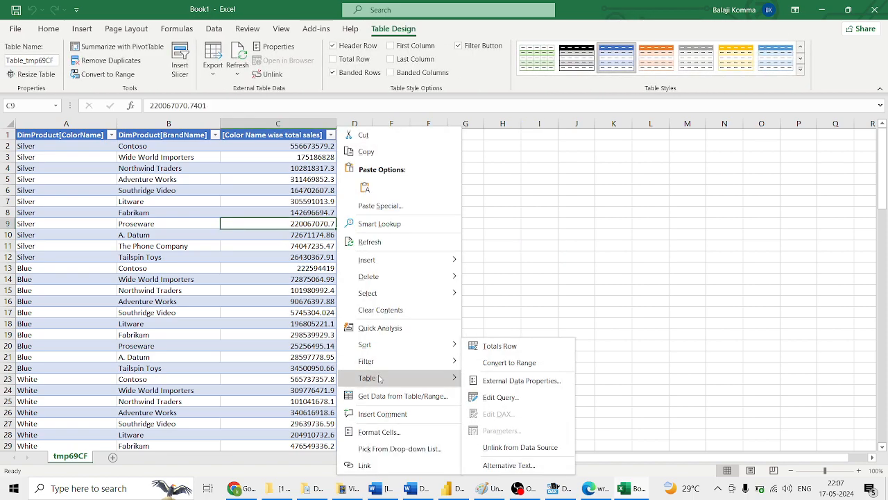
pyautogui.click(508, 398)
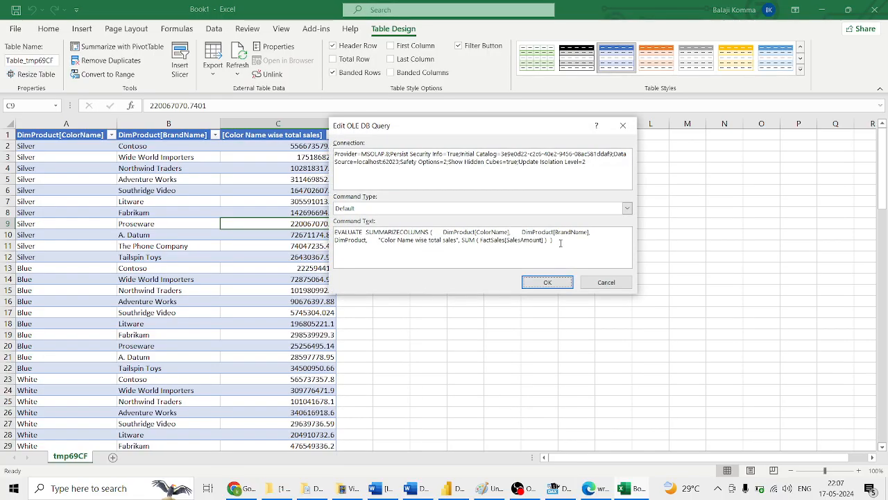
pyautogui.moveTo(561, 243); pyautogui.dragTo(284, 235)
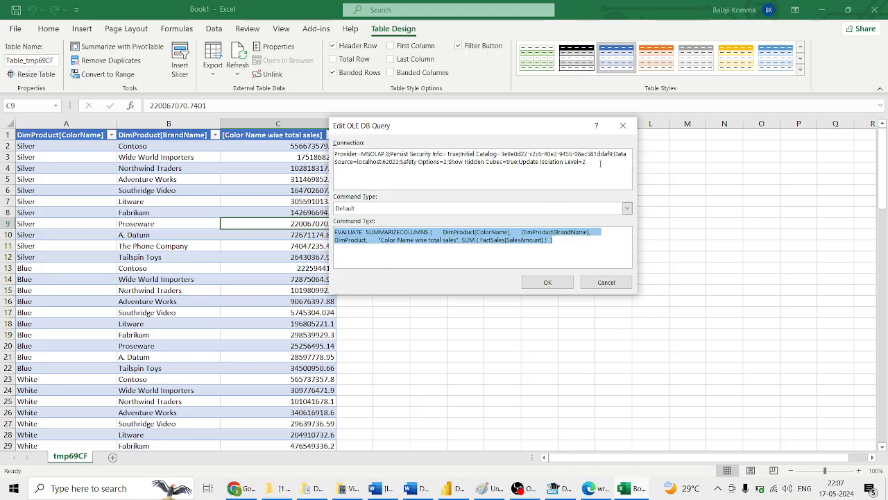
pyautogui.moveTo(600, 163); pyautogui.dragTo(335, 153)
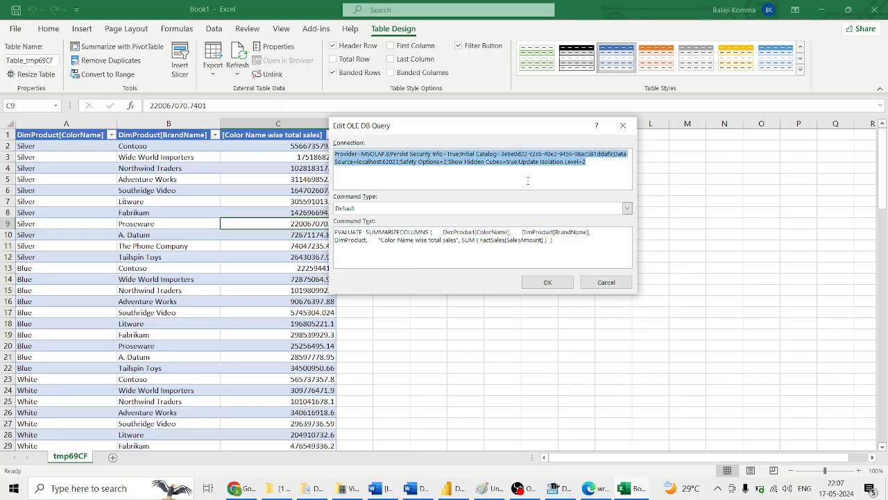
pyautogui.click(562, 286)
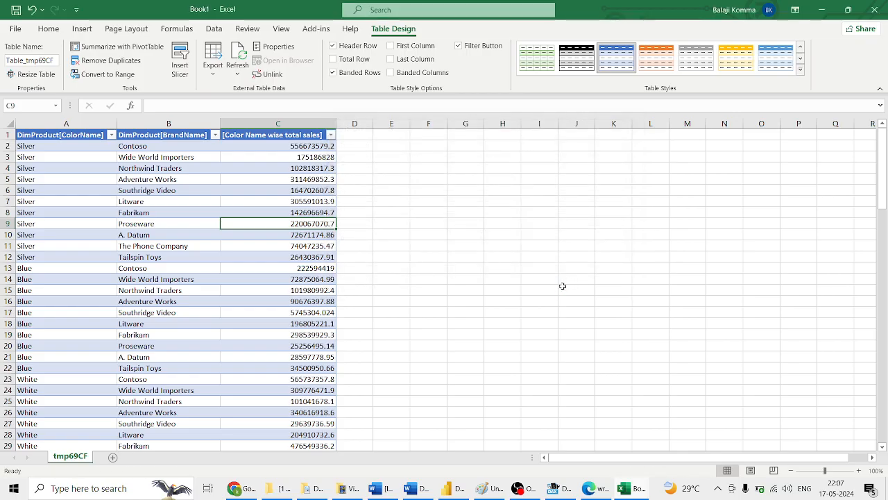
pyautogui.click(562, 286)
pyautogui.click(451, 279)
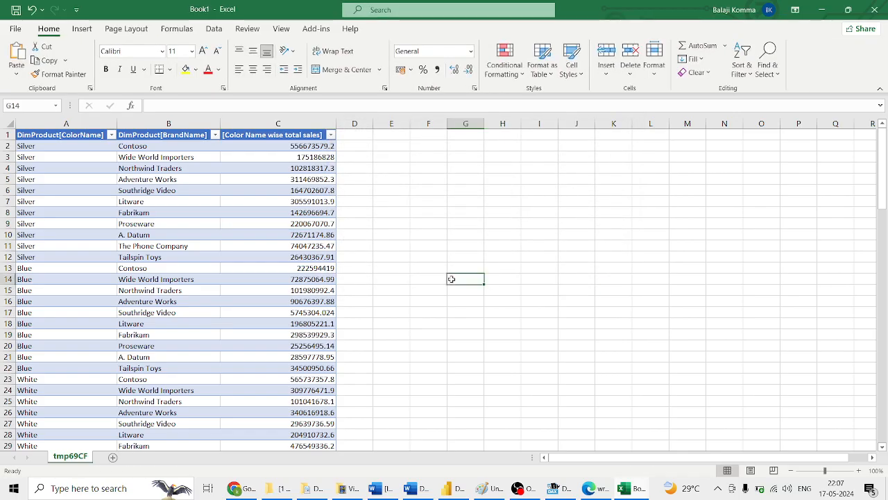
# Switch to DAX Studio and remove the DimProduct[BrandName] line from the SUMMARIZECOLUMNS query
pyautogui.hotkey('alt', 'Tab')
pyautogui.hotkey('alt', 'Tab')
pyautogui.hotkey('alt', 'Tab')
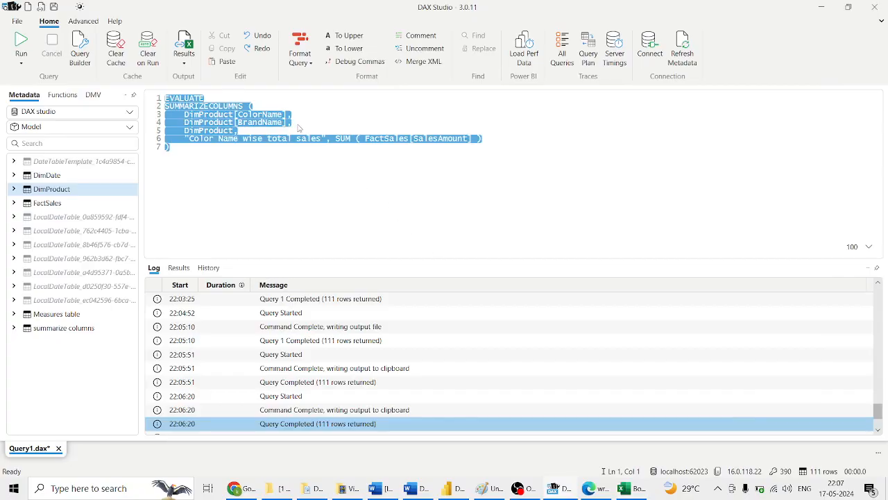
pyautogui.click(299, 123)
pyautogui.moveTo(299, 123); pyautogui.dragTo(184, 123)
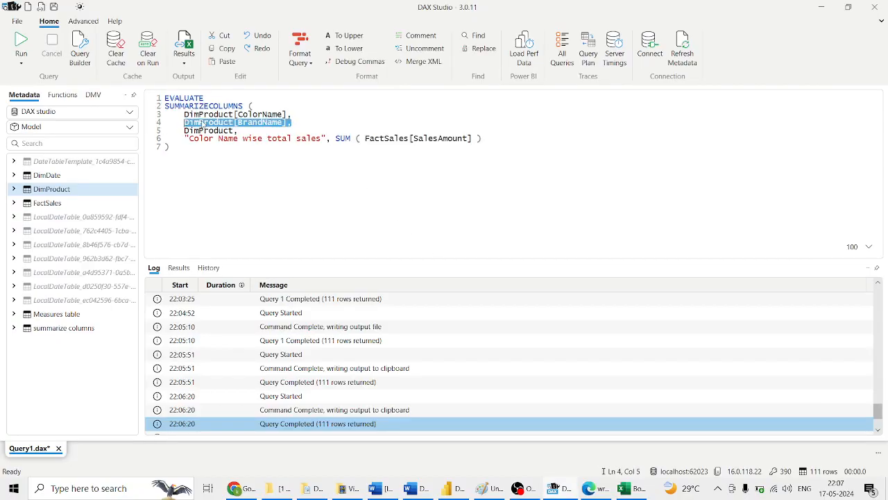
pyautogui.press('Delete')
pyautogui.press('Delete')
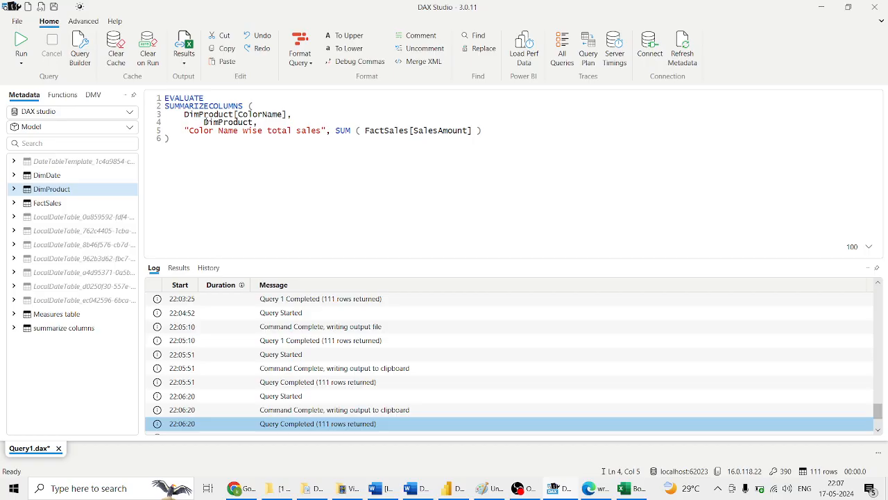
pyautogui.press('Delete')
# Format the whole query with the Short line option
pyautogui.hotkey('ctrl', 'a')
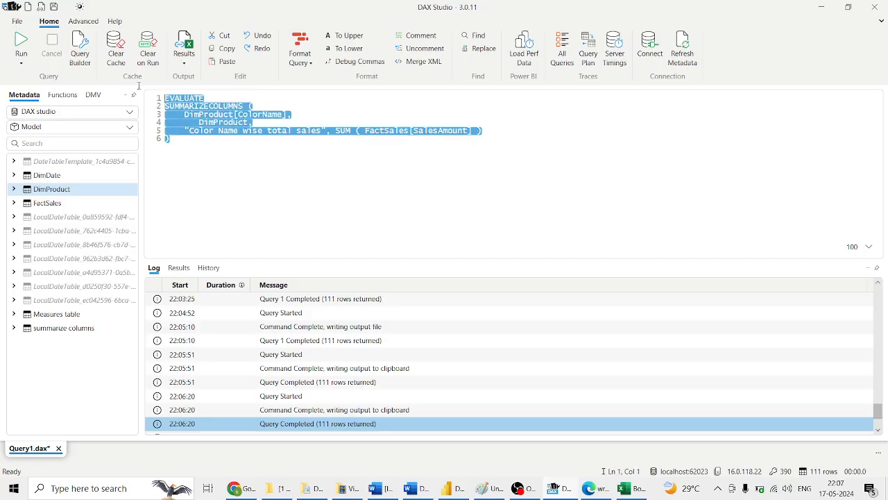
pyautogui.click(312, 63)
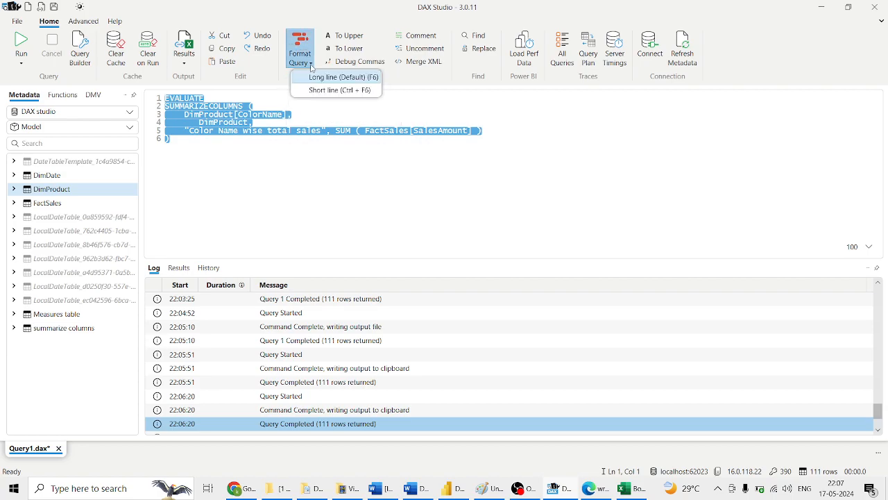
pyautogui.click(318, 163)
pyautogui.hotkey('ctrl', 'a')
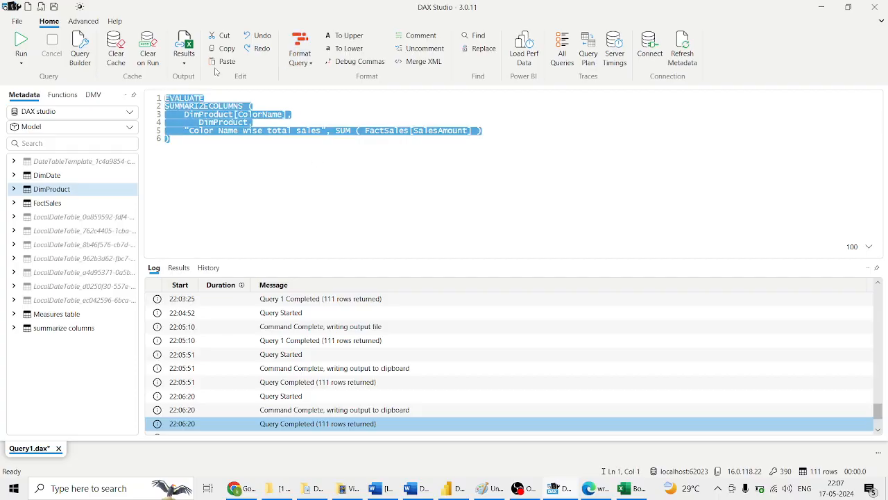
pyautogui.click(312, 64)
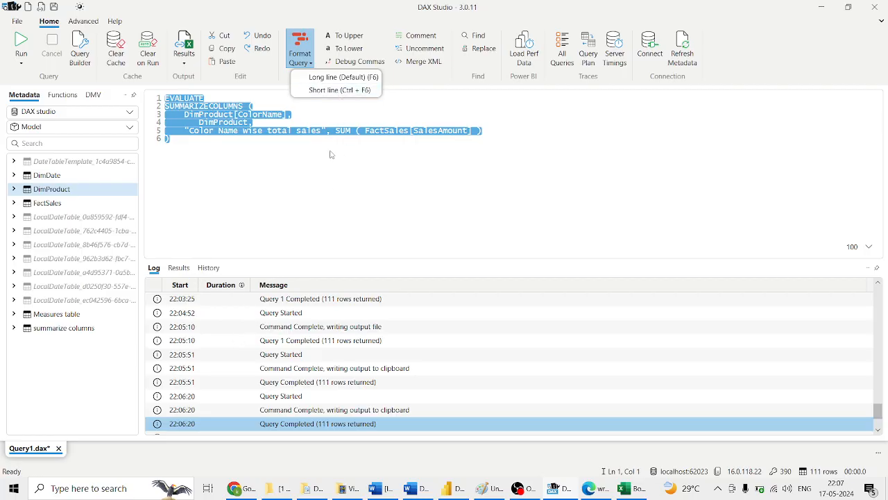
pyautogui.click(332, 91)
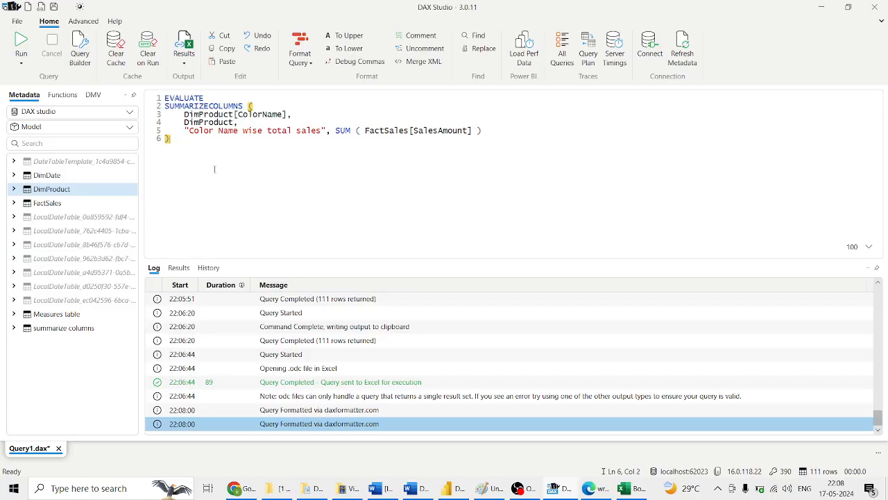
# Run the whole reformatted query to Excel and enable the data connection to load the new linked table
pyautogui.moveTo(208, 162); pyautogui.dragTo(148, 90)
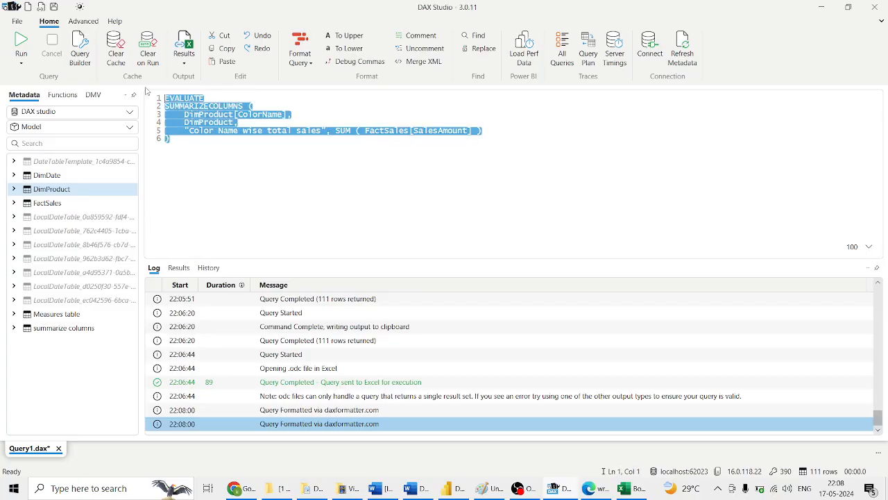
pyautogui.click(25, 52)
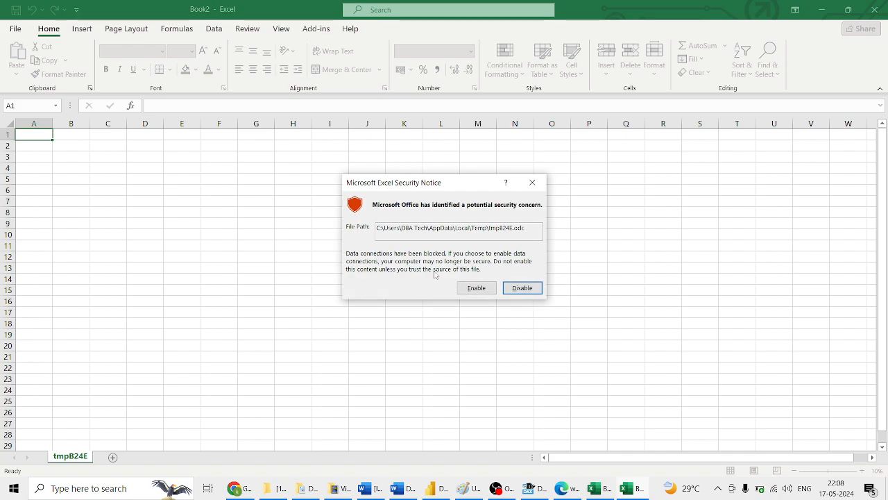
pyautogui.click(476, 287)
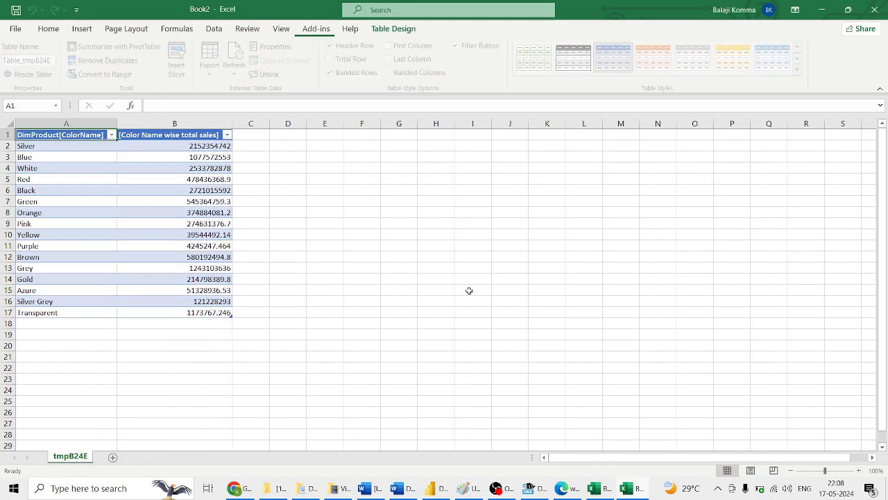
# Compare the linked tables in the Book1 and Book2 workbooks, and return to DAX Studio
pyautogui.click(625, 490)
pyautogui.click(625, 490)
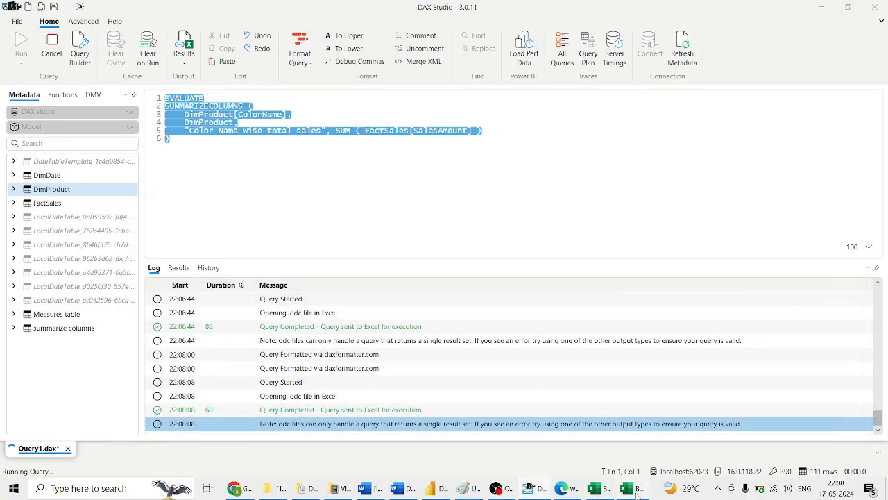
pyautogui.click(597, 489)
pyautogui.click(599, 491)
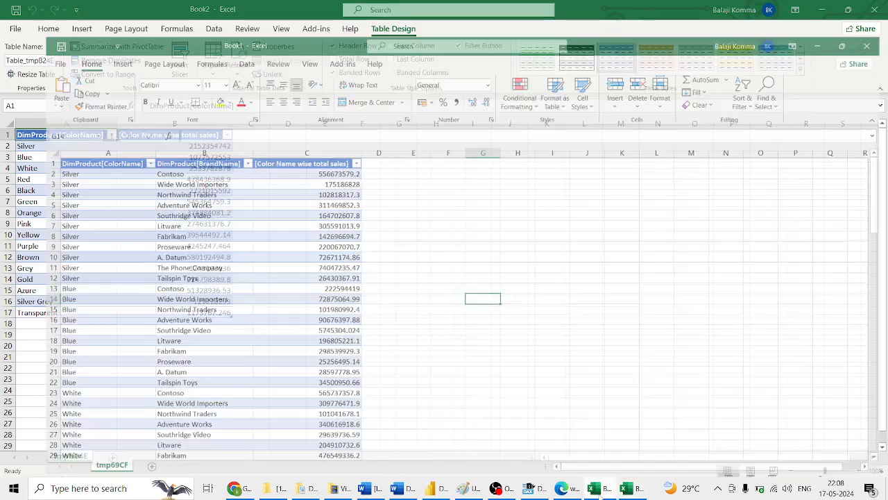
pyautogui.click(638, 489)
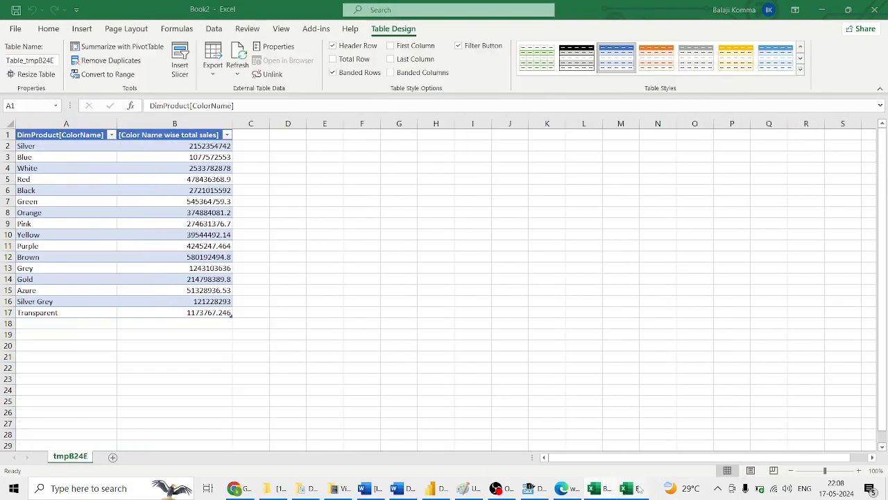
pyautogui.hotkey('alt', 'Tab')
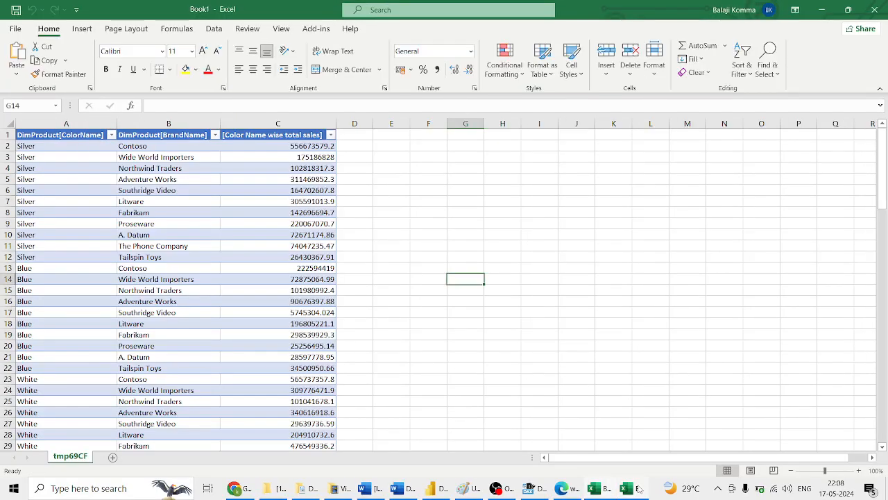
pyautogui.hotkey('alt', 'Tab')
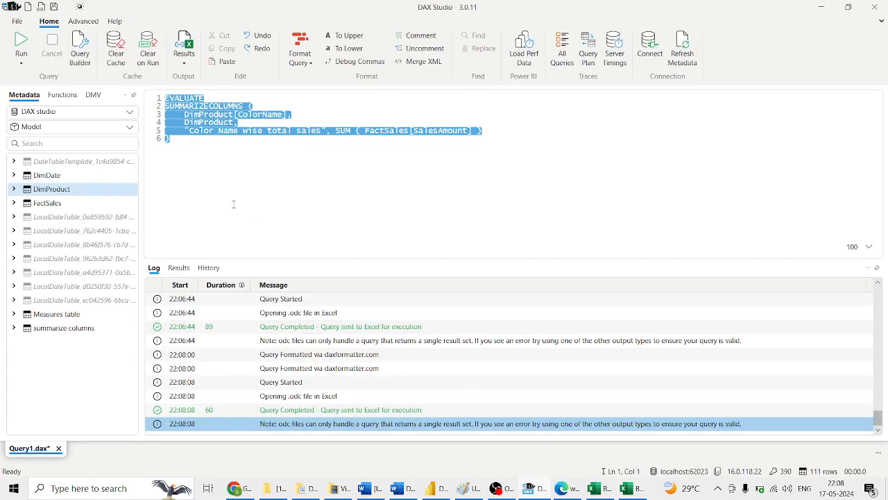
# Set the query output to Results Table and run the whole query
pyautogui.click(234, 204)
pyautogui.hotkey('ctrl', 'a')
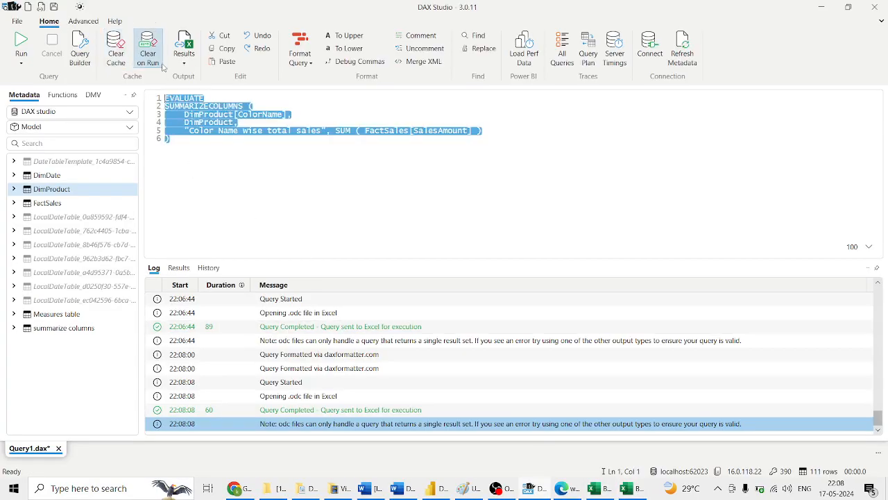
pyautogui.click(182, 57)
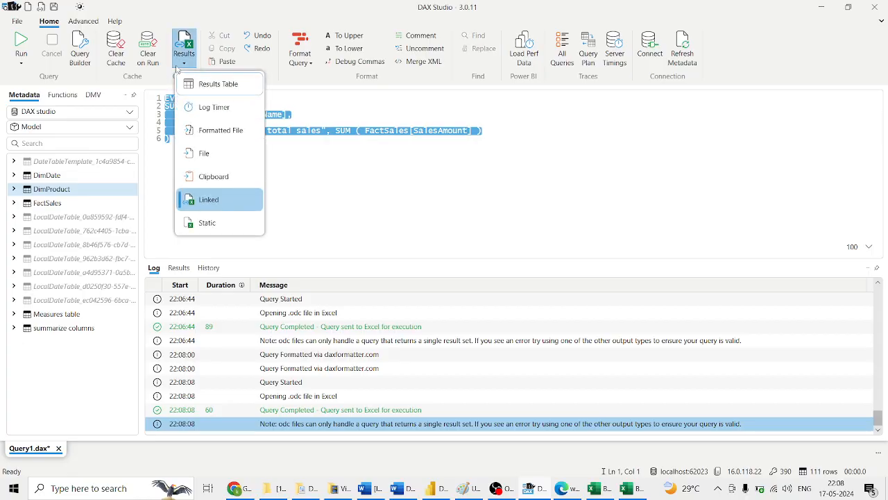
pyautogui.click(218, 83)
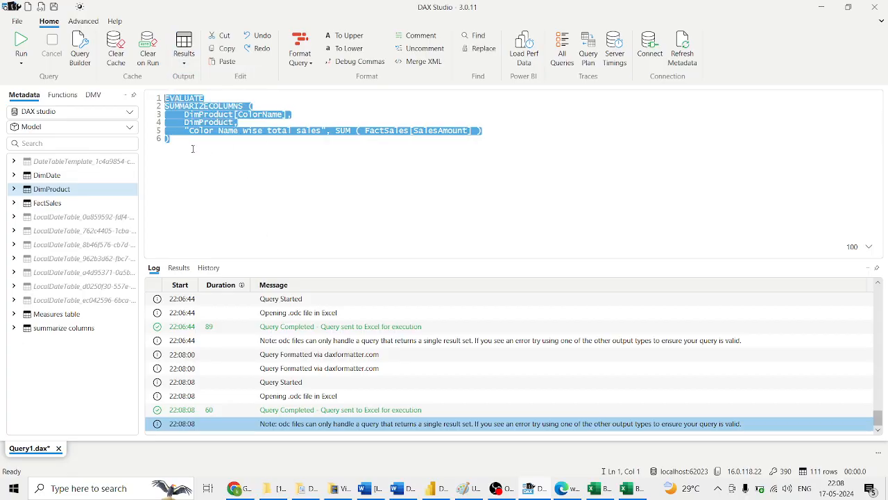
pyautogui.click(19, 43)
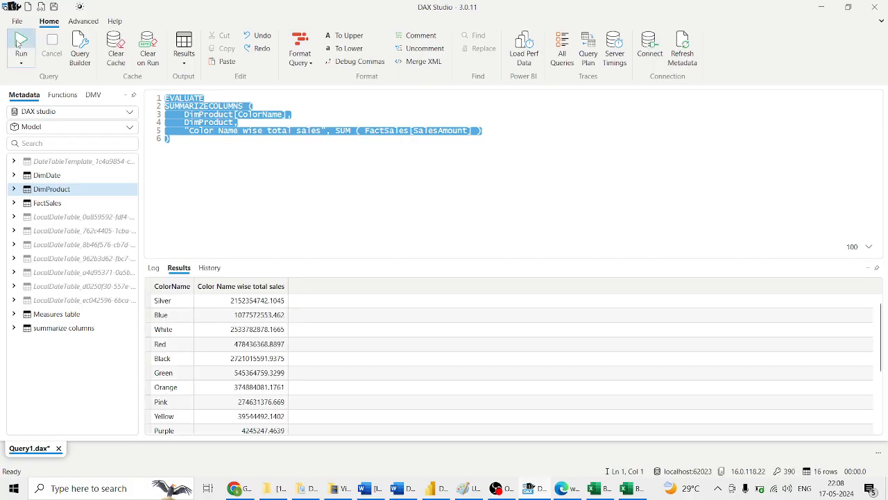
# Check the color-wise sales results against the linked tables in Book1 and Book2, and return to DAX Studio
pyautogui.hotkey('alt', 'Tab')
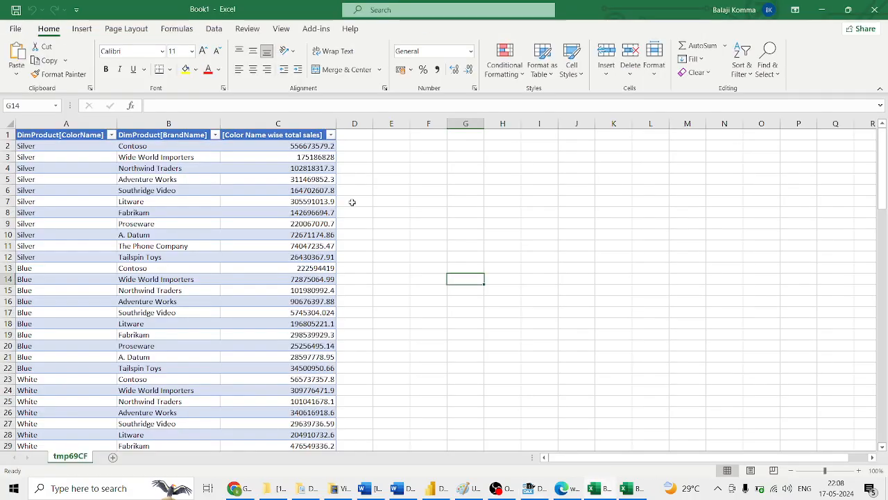
pyautogui.hotkey('alt', 'Tab')
pyautogui.hotkey('alt', 'Tab')
pyautogui.hotkey('alt', 'Tab')
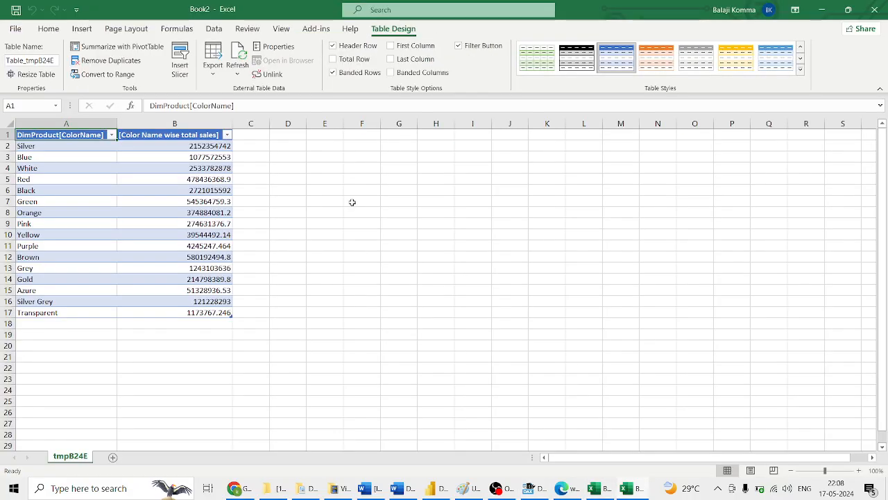
pyautogui.click(454, 290)
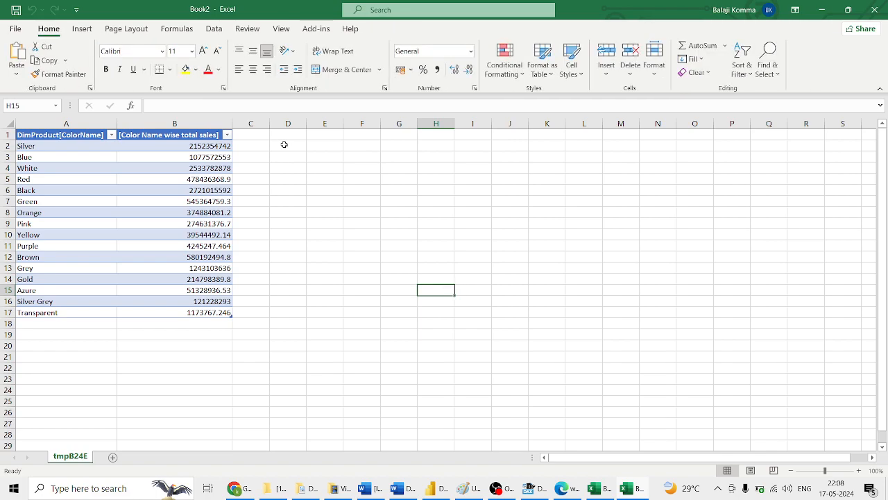
pyautogui.click(17, 30)
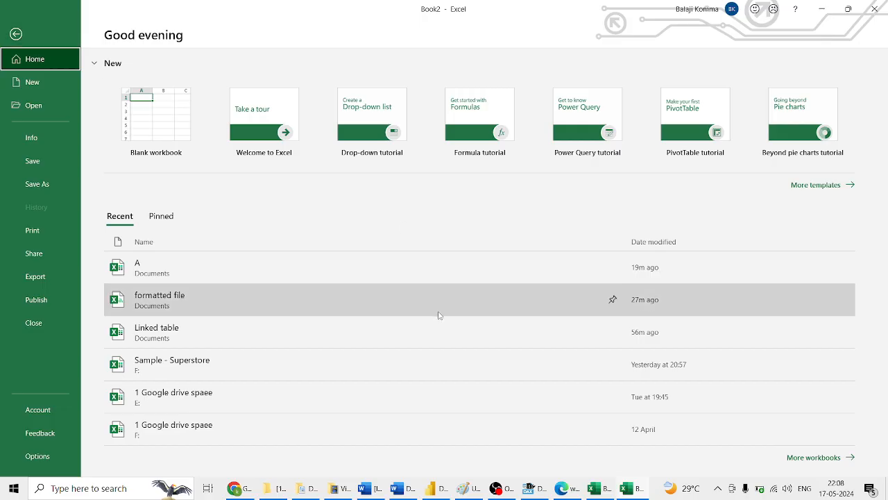
pyautogui.click(530, 488)
pyautogui.click(313, 208)
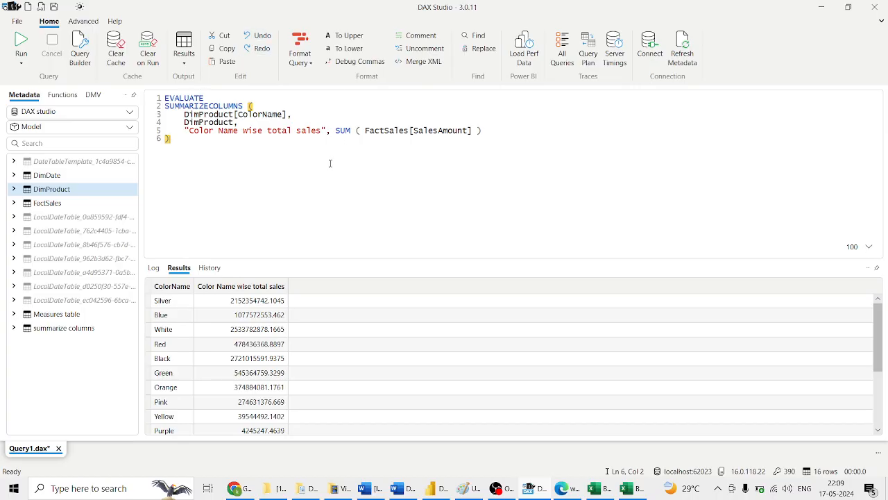
pyautogui.hotkey('alt', 'Tab')
pyautogui.hotkey('alt', 'Tab')
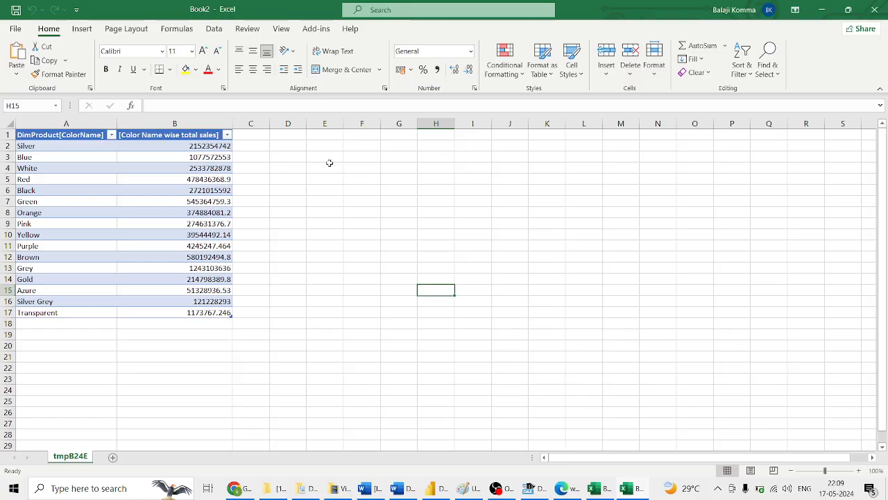
pyautogui.click(329, 163)
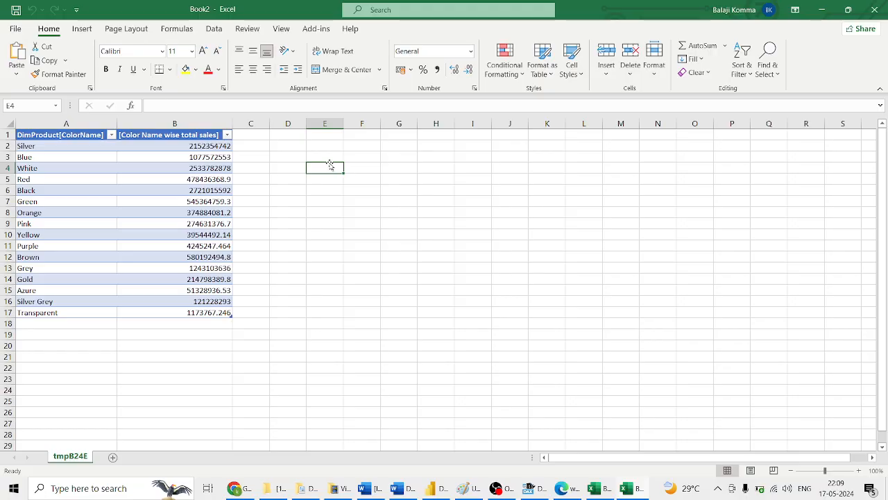
pyautogui.hotkey('alt', 'Tab')
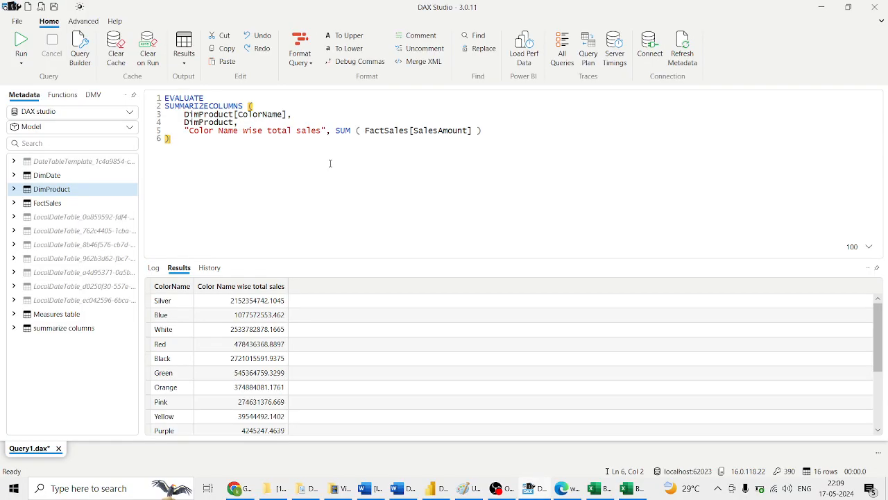
# Compare the brand-level linked table in Book1 with the color-level linked table in Book2
pyautogui.click(290, 114)
pyautogui.hotkey('alt', 'Tab')
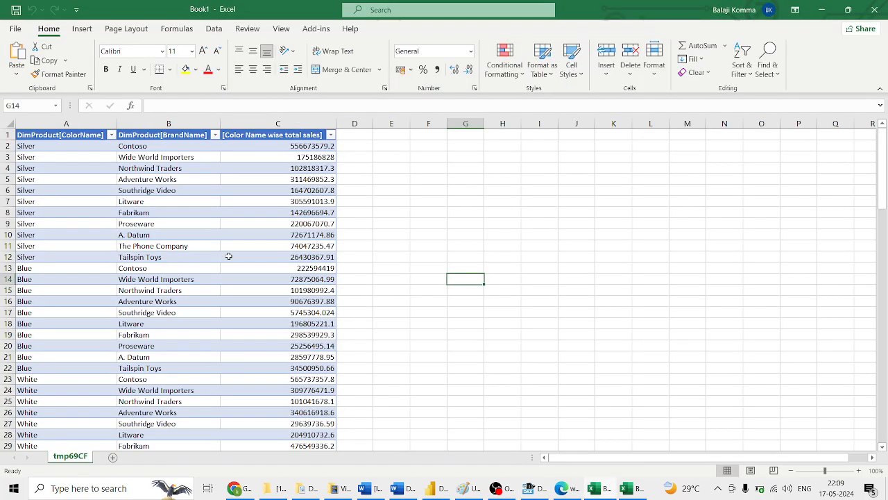
pyautogui.hotkey('alt', 'Tab')
pyautogui.hotkey('alt', 'Tab')
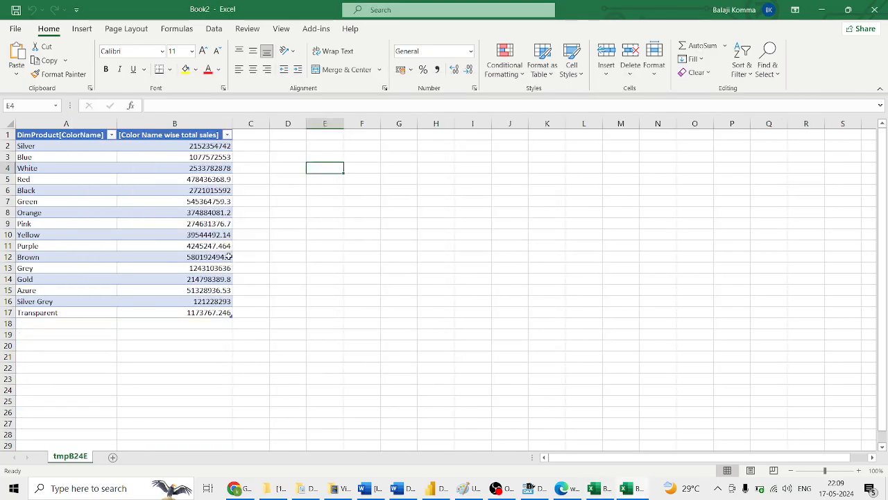
pyautogui.hotkey('alt', 'Tab')
pyautogui.hotkey('alt', 'Tab')
pyautogui.hotkey('alt', 'Tab')
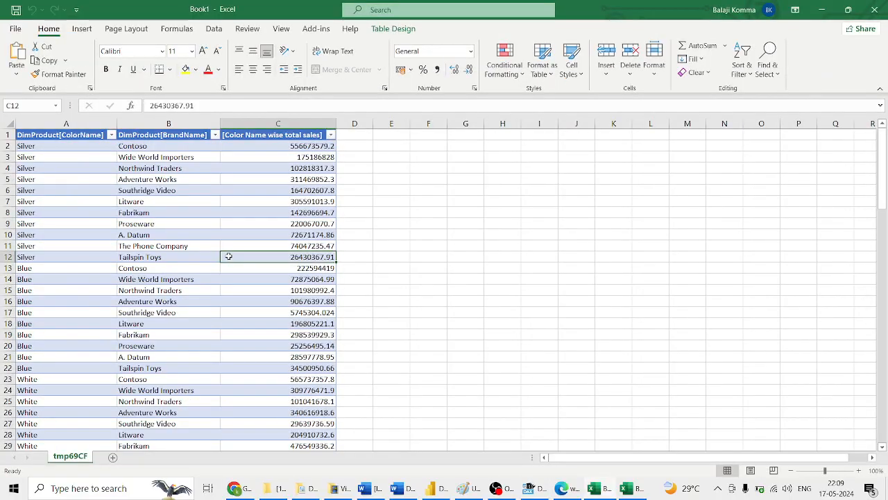
# Close the Book1 workbook without saving it and return to DAX Studio
pyautogui.click(874, 9)
pyautogui.click(499, 307)
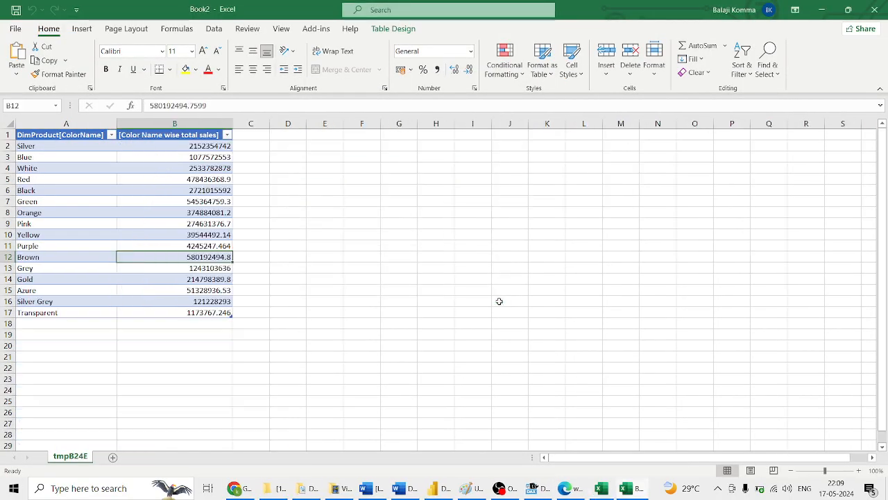
pyautogui.hotkey('alt', 'Tab')
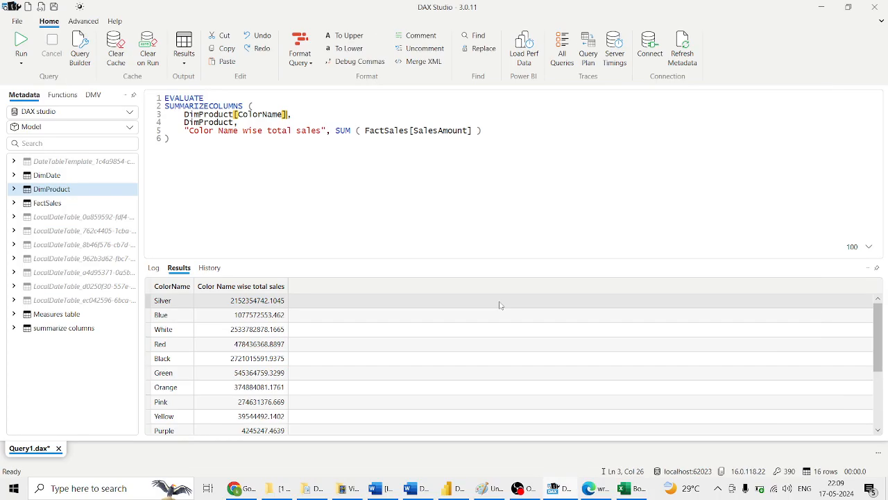
# Duplicate the DimProduct[ColorName] grouping column on a new line directly below it in the query
pyautogui.click(298, 122)
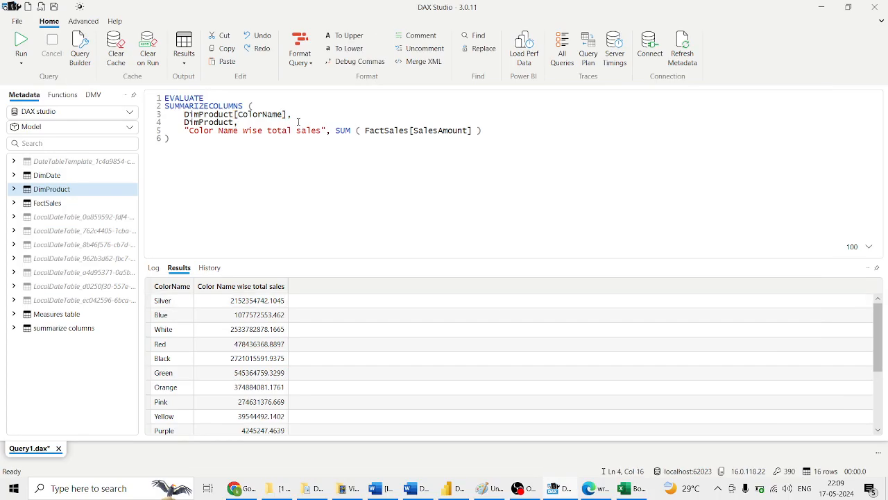
pyautogui.press('Return')
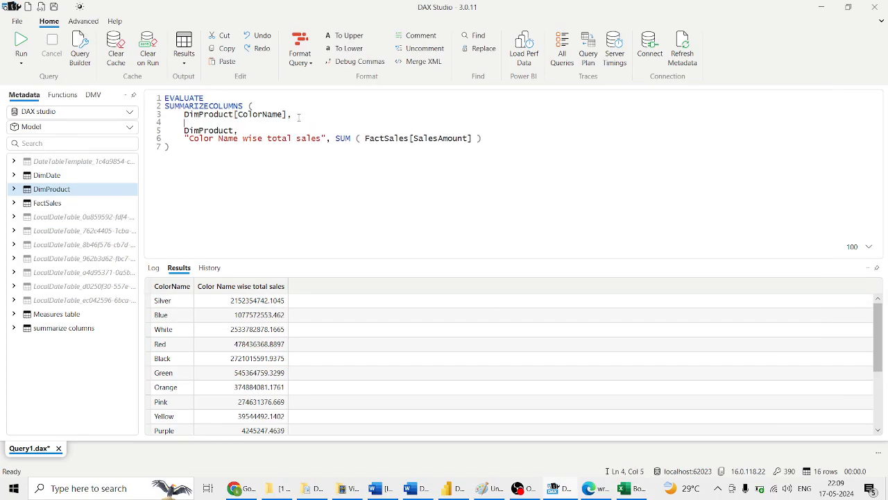
pyautogui.moveTo(298, 116); pyautogui.dragTo(184, 116)
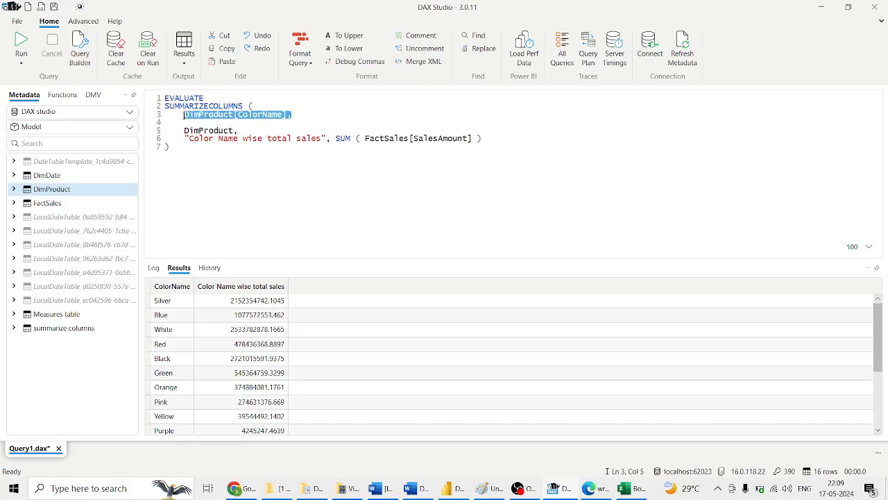
pyautogui.hotkey('ctrl', 'c')
pyautogui.click(190, 122)
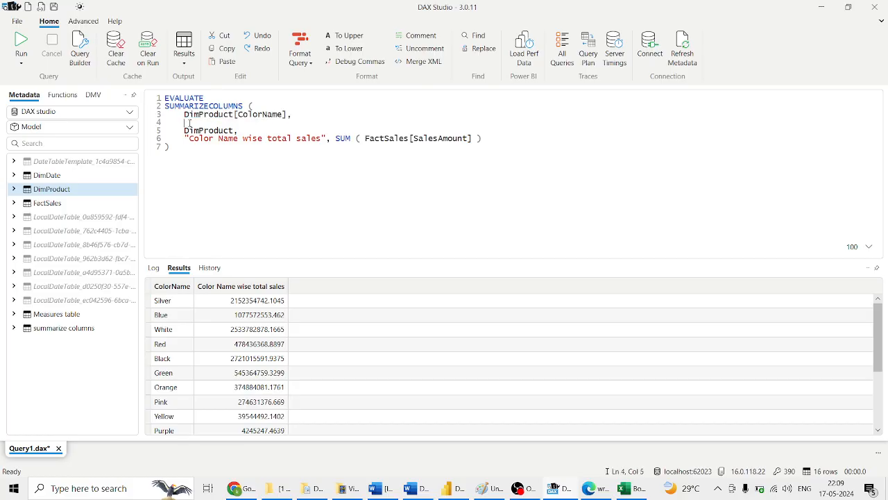
pyautogui.hotkey('ctrl', 'v')
# Change the duplicated grouping column to DimProduct[BrandName], ending the line with a comma
pyautogui.press('BackSpace')
pyautogui.press('BackSpace')
pyautogui.press('BackSpace')
pyautogui.press('BackSpace')
pyautogui.press('BackSpace')
pyautogui.press('BackSpace')
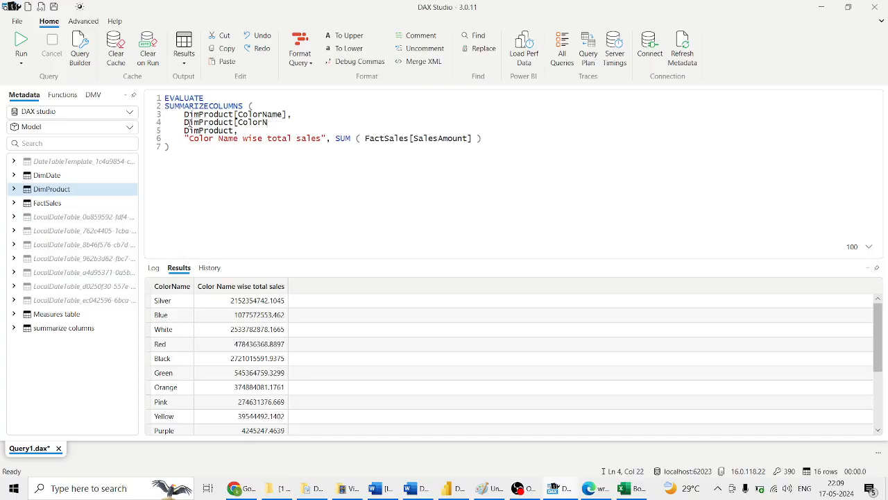
pyautogui.press('BackSpace')
pyautogui.write('b')
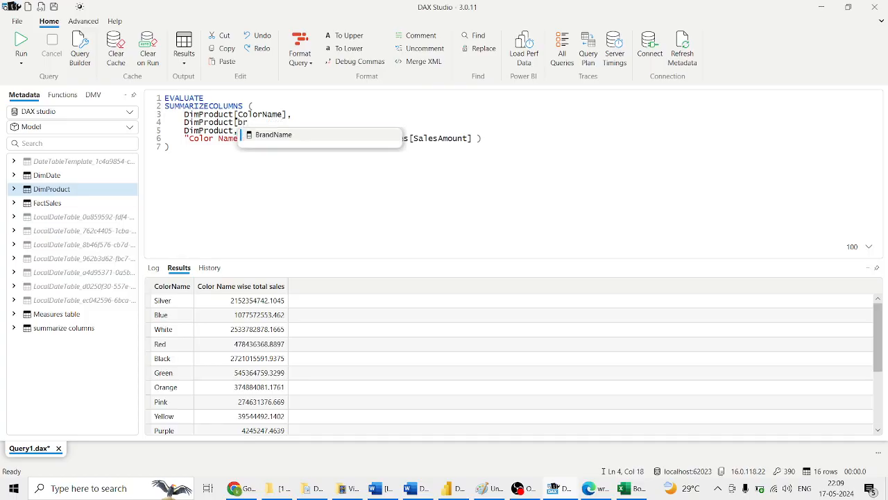
pyautogui.write('r')
pyautogui.press('Tab')
pyautogui.write(',')
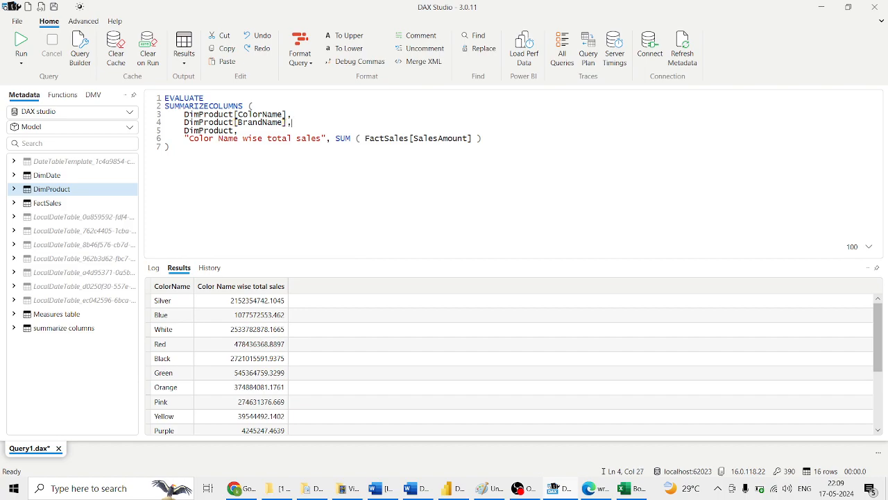
# Run the whole query with the added BrandName column and switch to the Book2 workbook in Excel
pyautogui.moveTo(187, 158); pyautogui.dragTo(119, 95)
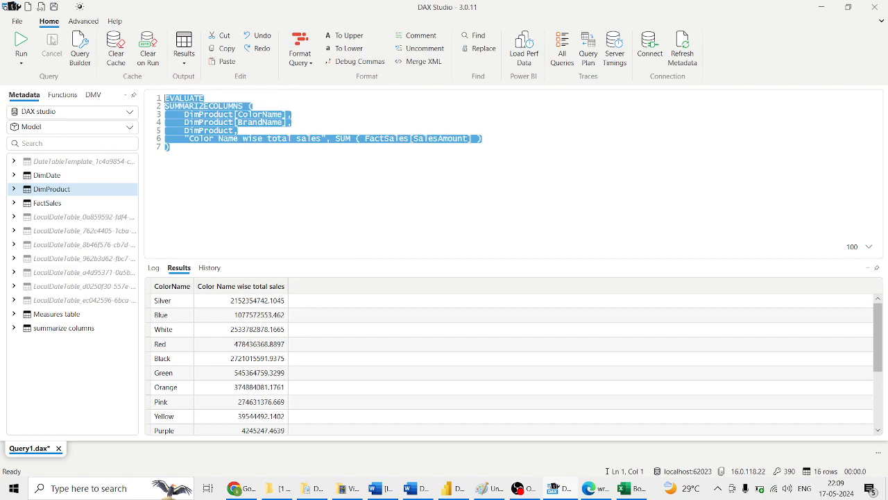
pyautogui.click(21, 50)
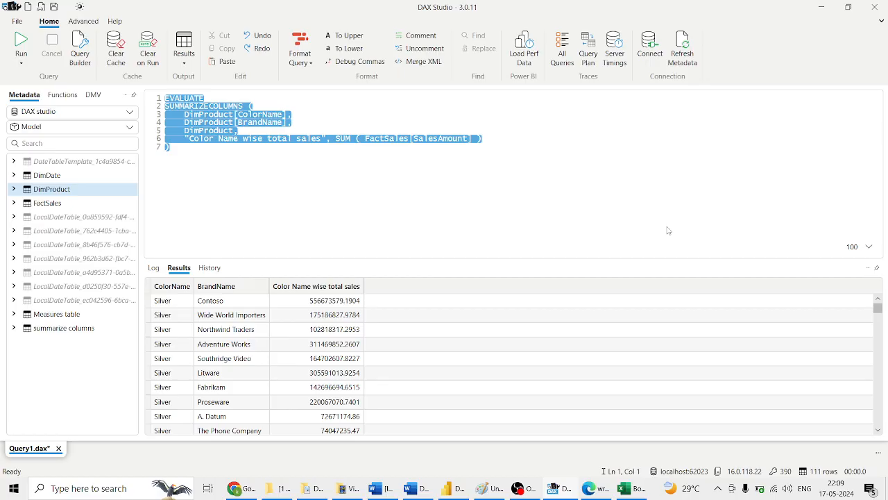
pyautogui.hotkey('alt', 'Tab')
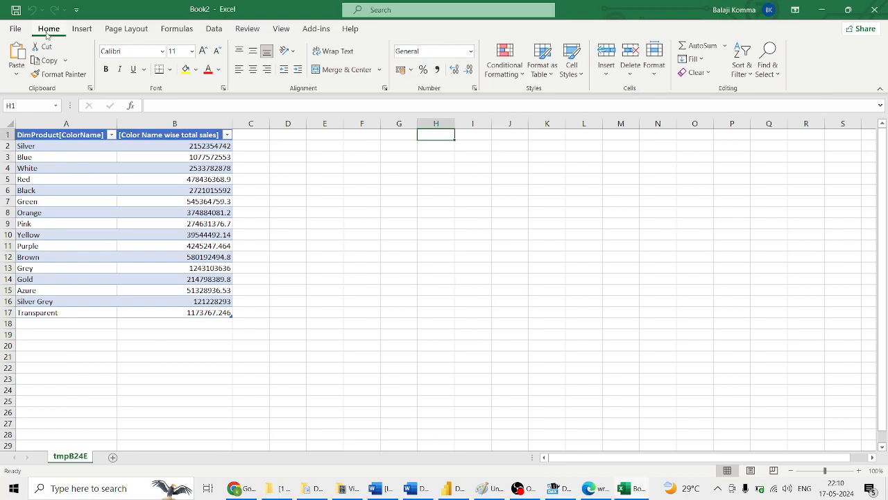
pyautogui.click(81, 29)
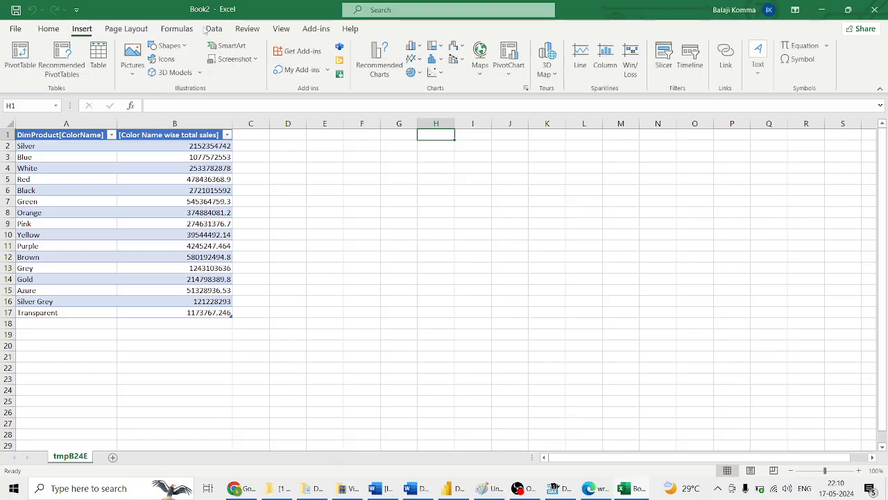
pyautogui.click(247, 30)
pyautogui.click(286, 33)
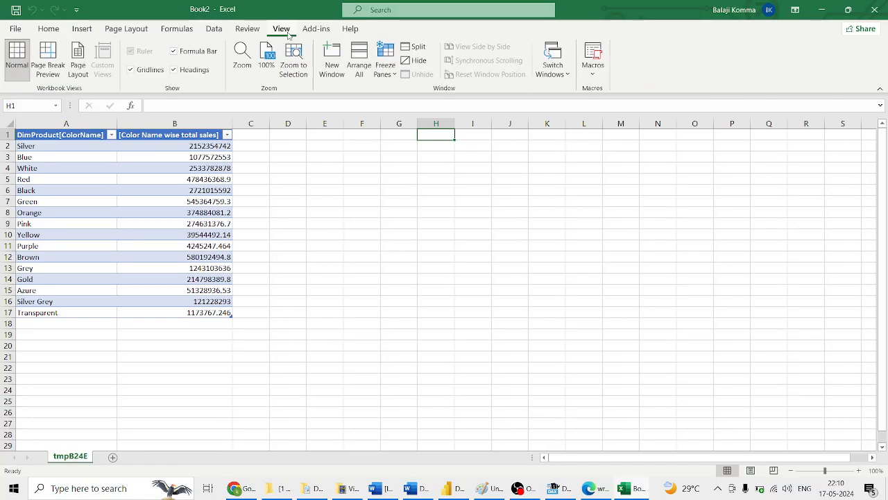
pyautogui.click(44, 29)
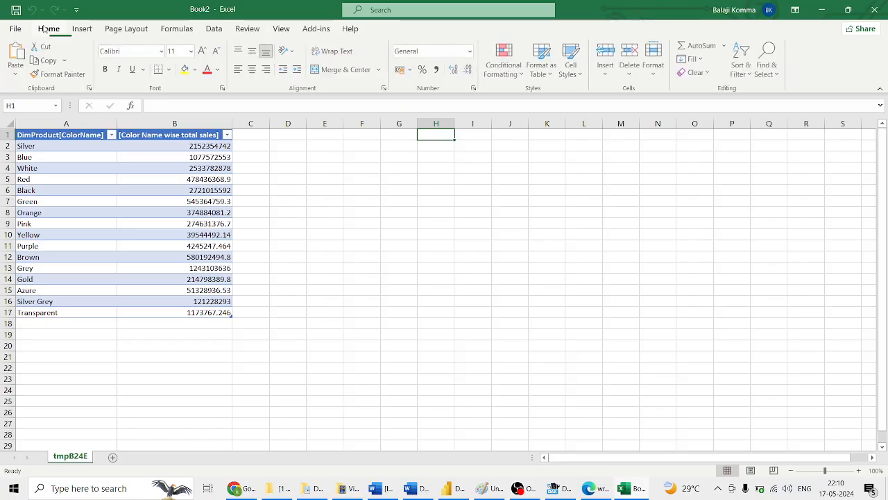
# Open the linked table's OLE DB query for editing and examine its connection string
pyautogui.click(134, 199)
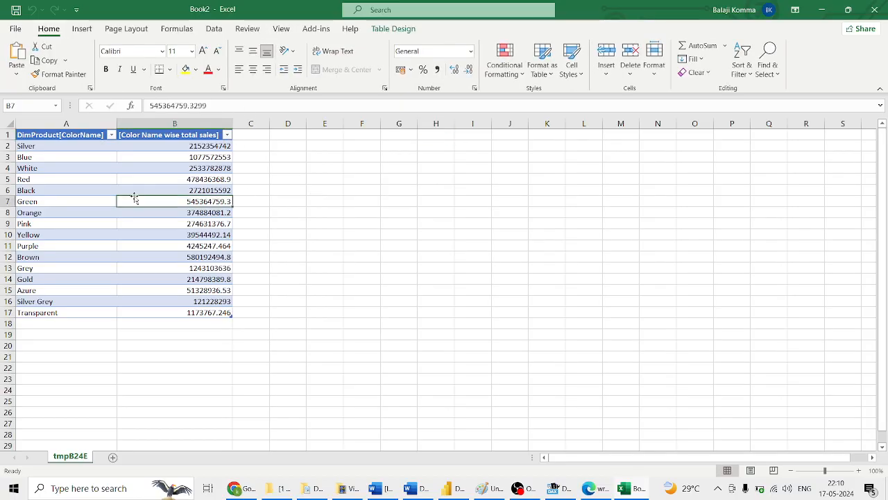
pyautogui.rightClick(134, 199)
pyautogui.moveTo(295, 362)
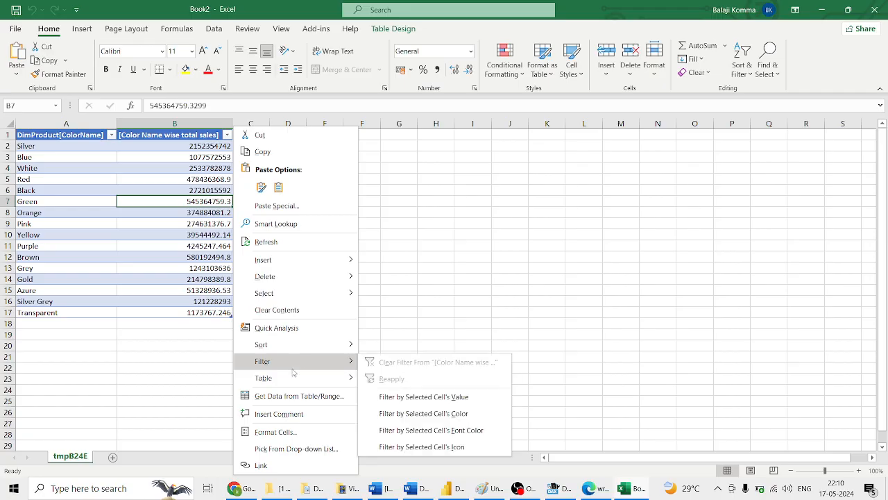
pyautogui.moveTo(298, 378)
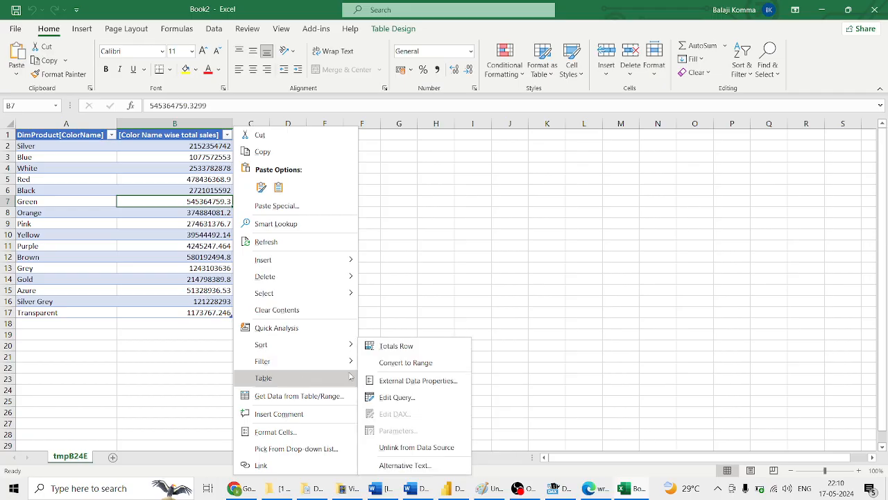
pyautogui.click(389, 399)
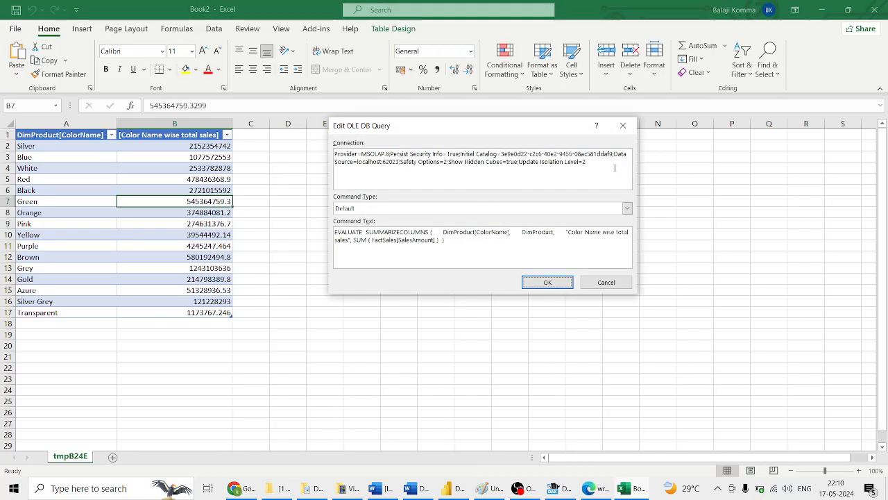
pyautogui.moveTo(614, 167); pyautogui.dragTo(304, 158)
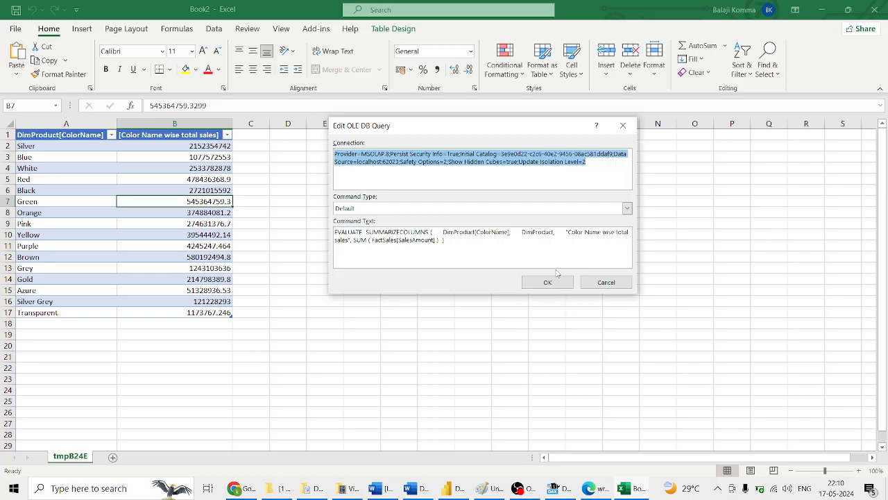
# Try to apply Table as the command type of the linked table's OLE DB query
pyautogui.click(626, 209)
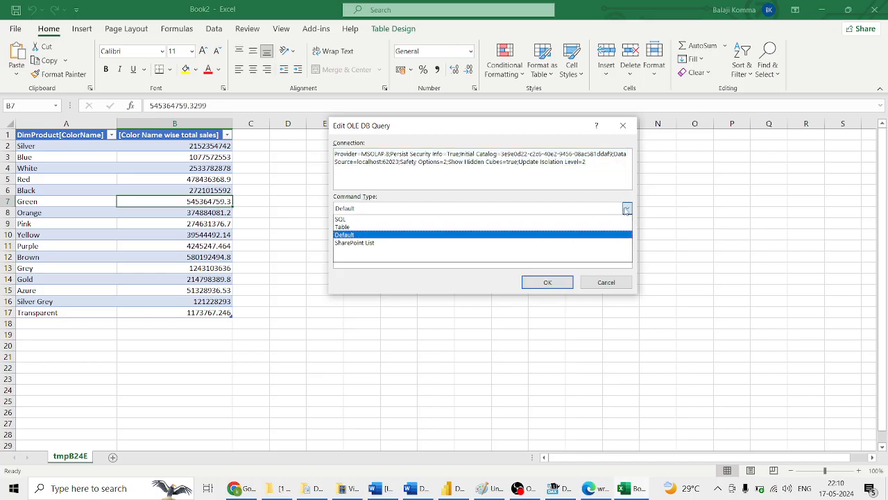
pyautogui.click(448, 226)
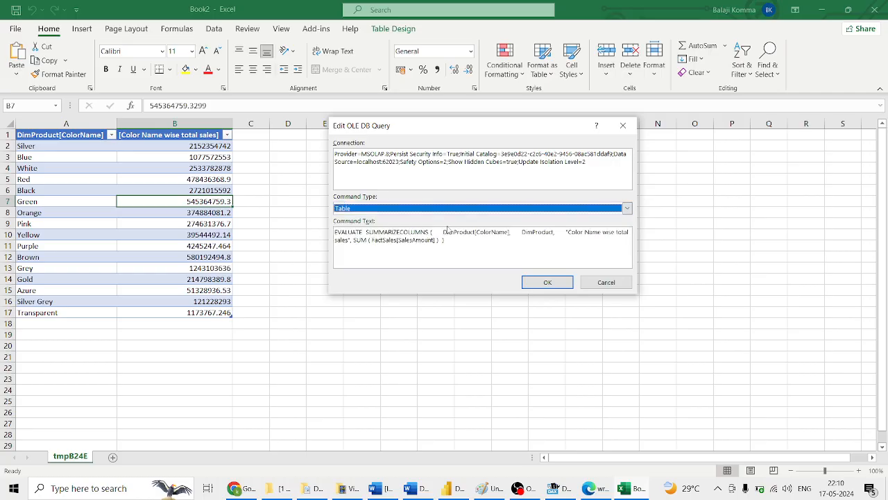
pyautogui.click(545, 284)
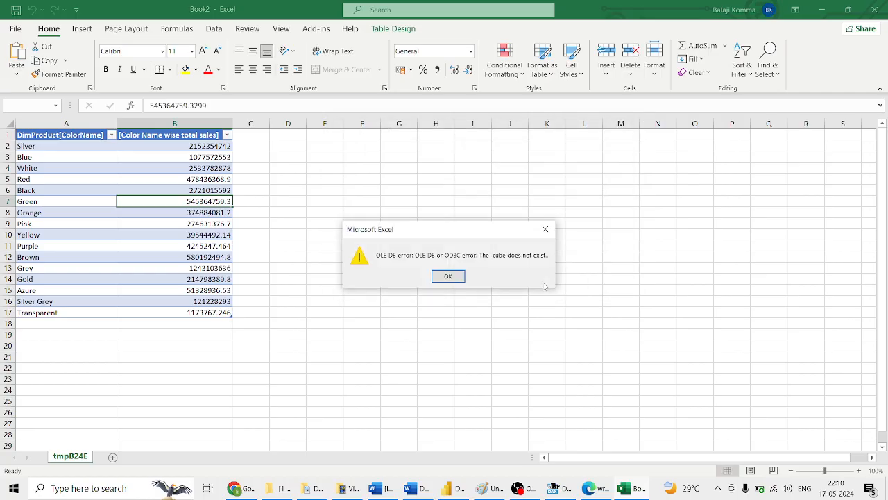
pyautogui.click(448, 277)
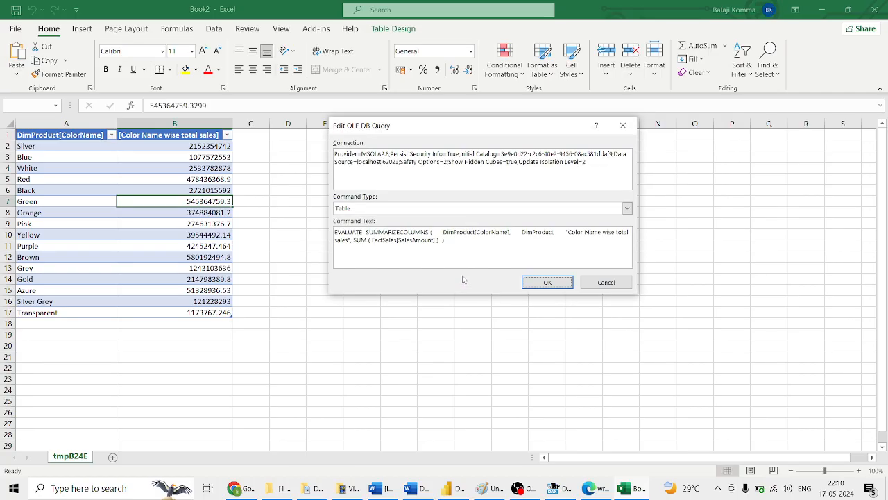
# Set the OLE DB query's command type back to Default and apply it to the linked table
pyautogui.click(627, 208)
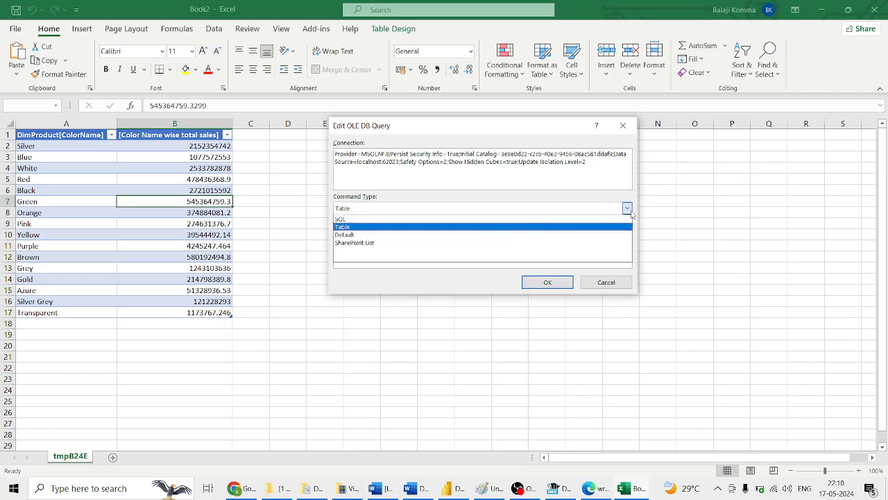
pyautogui.click(590, 235)
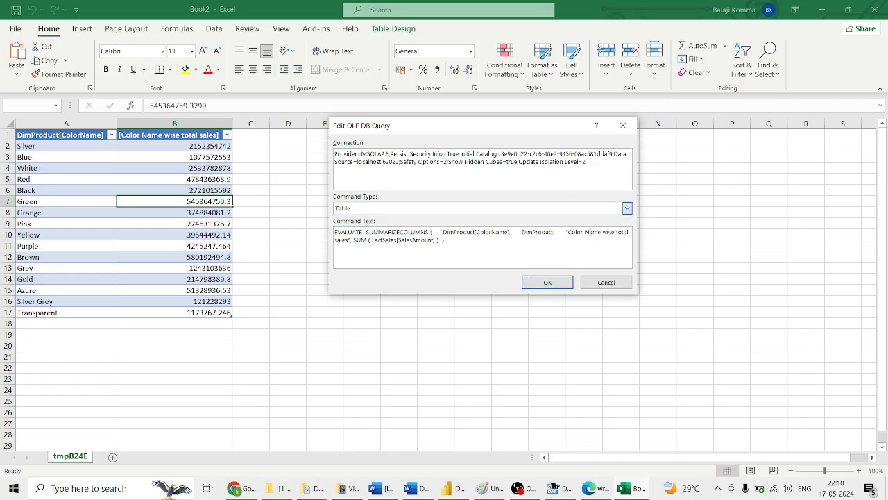
pyautogui.click(548, 282)
pyautogui.click(547, 285)
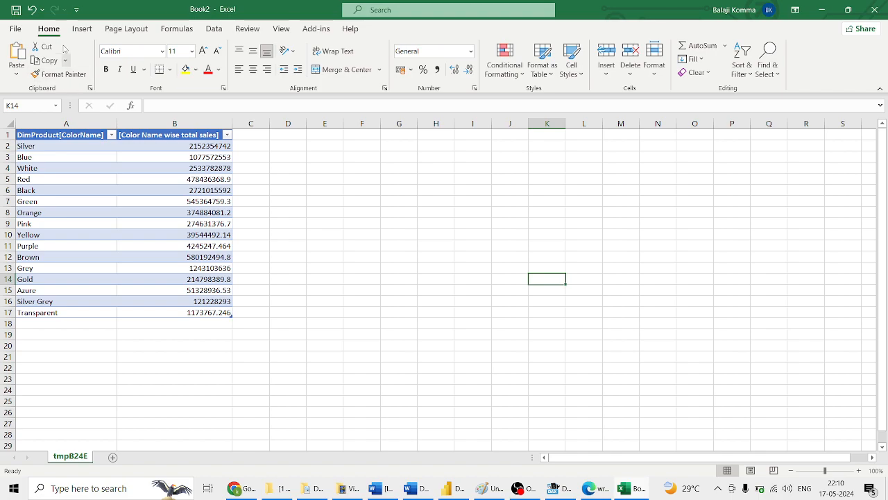
# Look over the data commands available in the Book2 workbook and return to DAX Studio
pyautogui.click(213, 28)
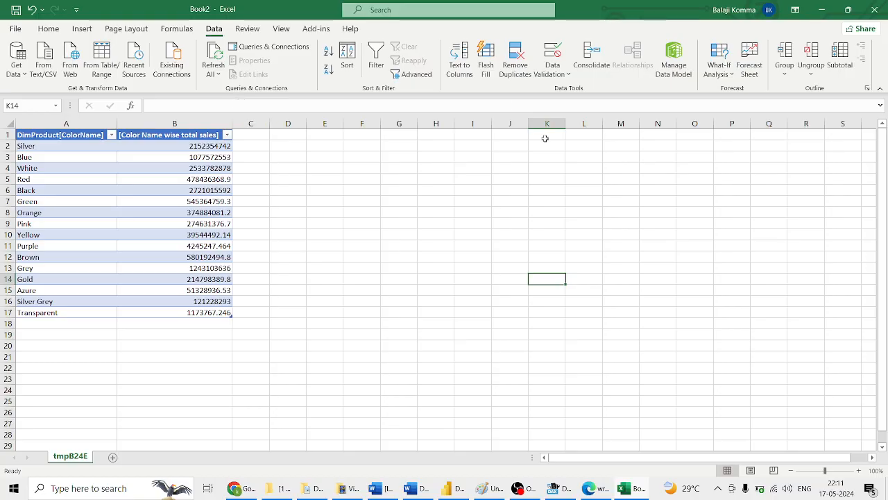
pyautogui.click(709, 184)
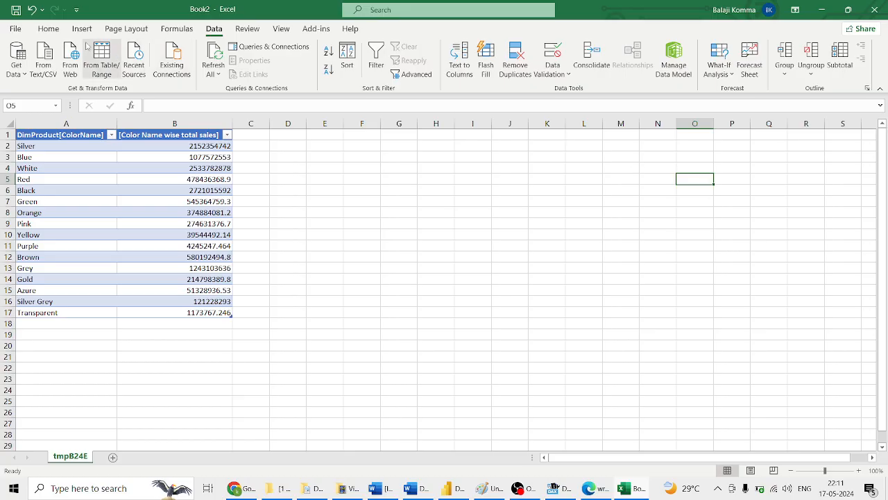
pyautogui.click(44, 29)
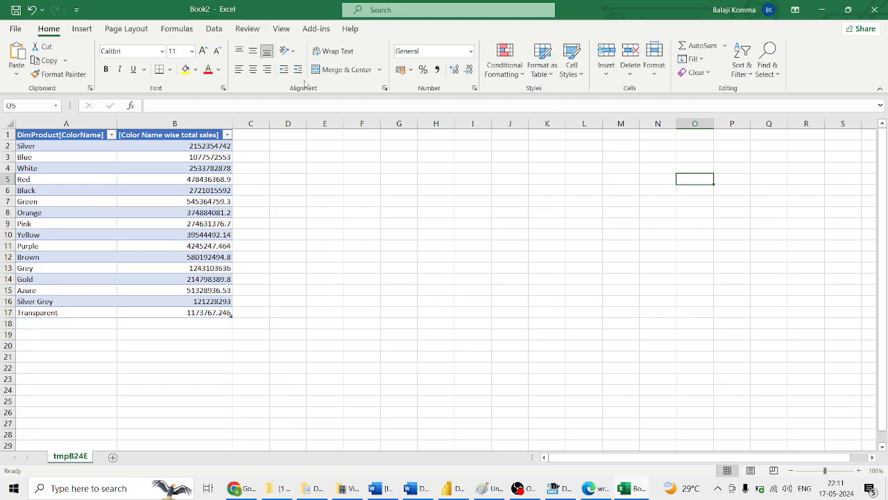
pyautogui.click(442, 199)
pyautogui.click(549, 149)
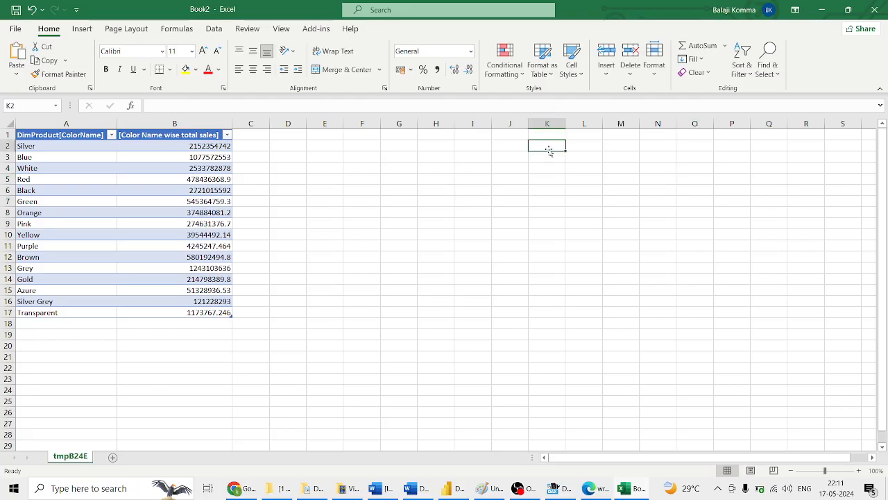
pyautogui.hotkey('alt', 'Tab')
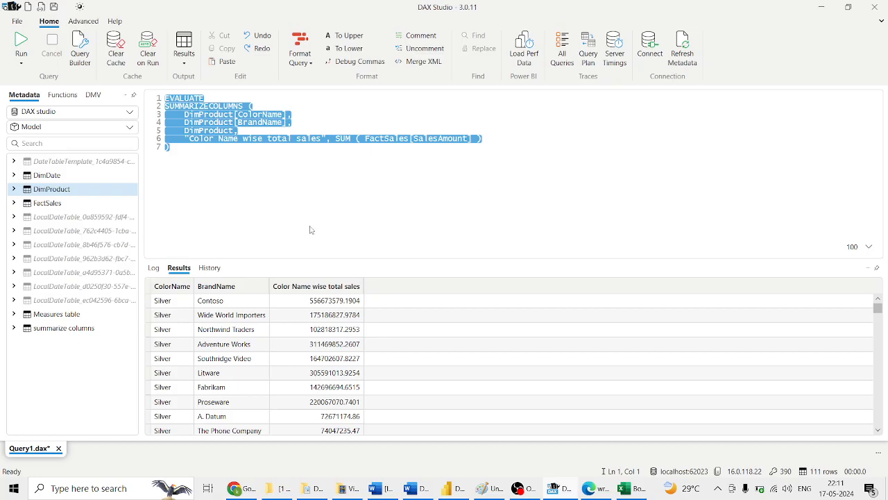
# Set the results output to an Excel file, run the entire SUMMARIZECOLUMNS query, and cancel saving the exported .xlsx file
pyautogui.click(180, 166)
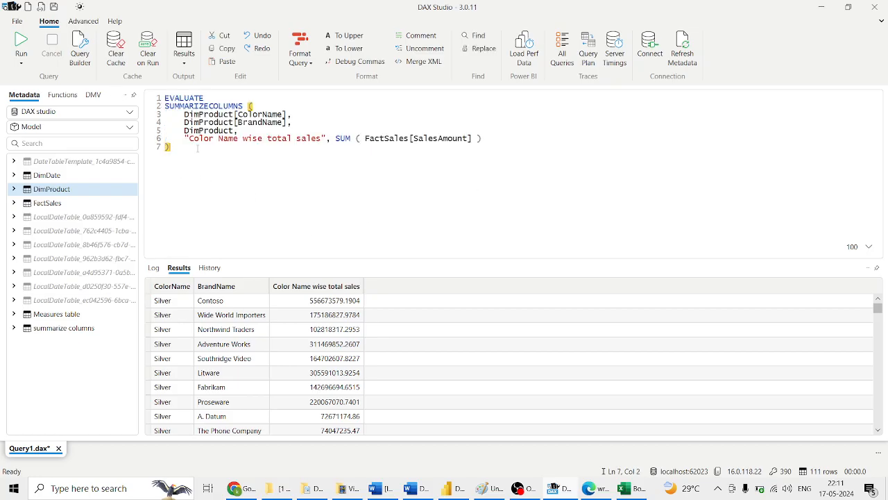
pyautogui.hotkey('ctrl', 'a')
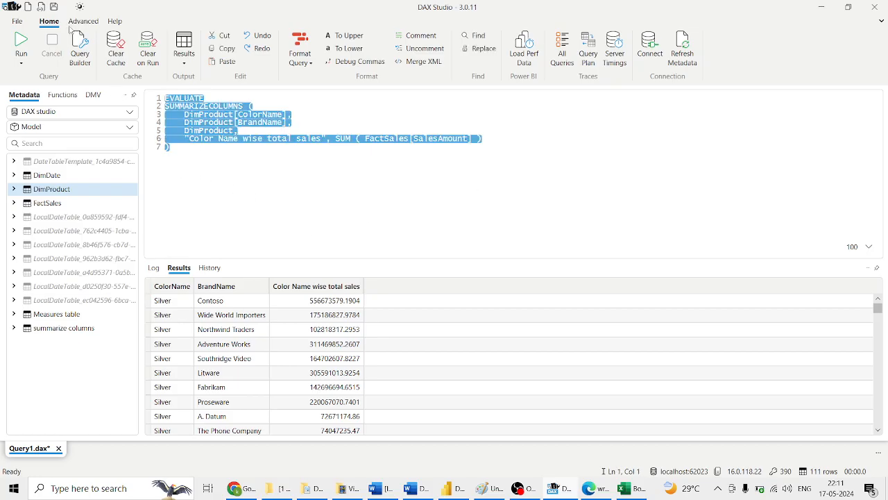
pyautogui.click(183, 62)
pyautogui.click(216, 222)
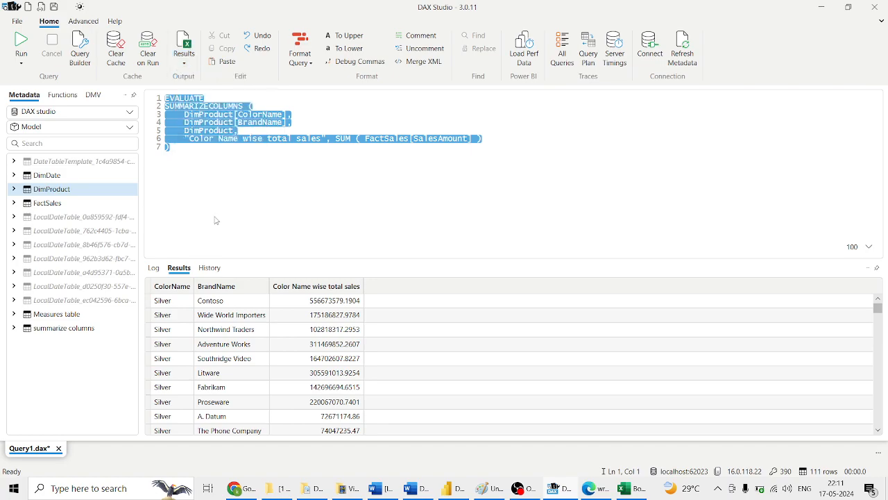
pyautogui.moveTo(206, 162); pyautogui.dragTo(65, 61)
pyautogui.click(21, 46)
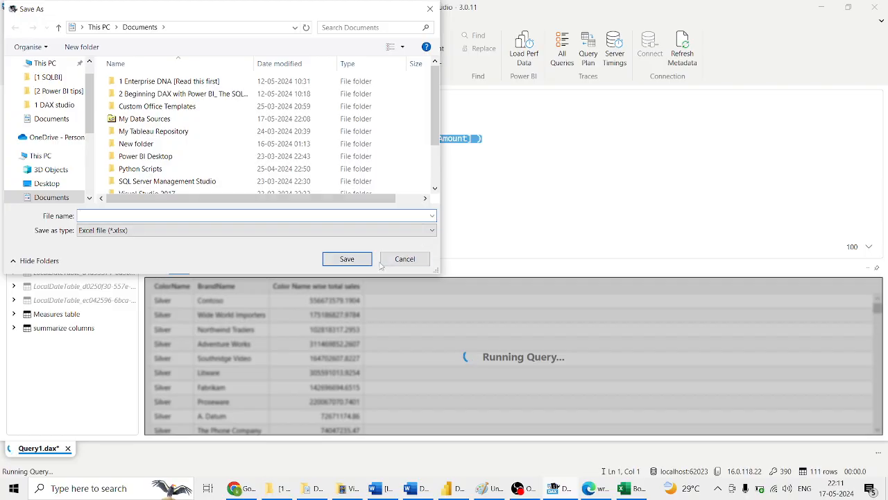
pyautogui.click(402, 262)
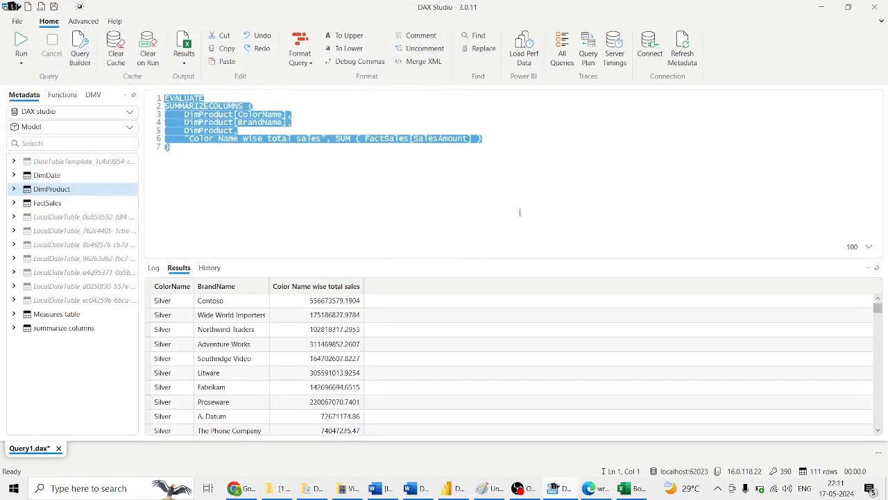
# Switch to the DAX studio report in Power BI Desktop
pyautogui.hotkey('alt', 'Tab')
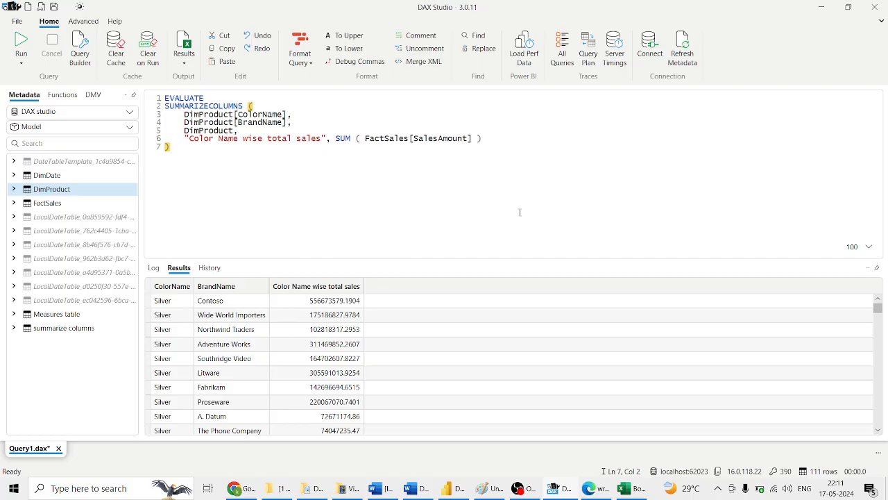
pyautogui.hotkey('alt', 'Tab')
pyautogui.hotkey('alt', 'Tab')
pyautogui.hotkey('alt', 'Tab')
pyautogui.hotkey('alt', 'Tab')
pyautogui.hotkey('alt', 'Tab')
pyautogui.hotkey('alt', 'Tab')
pyautogui.hotkey('alt', 'Tab')
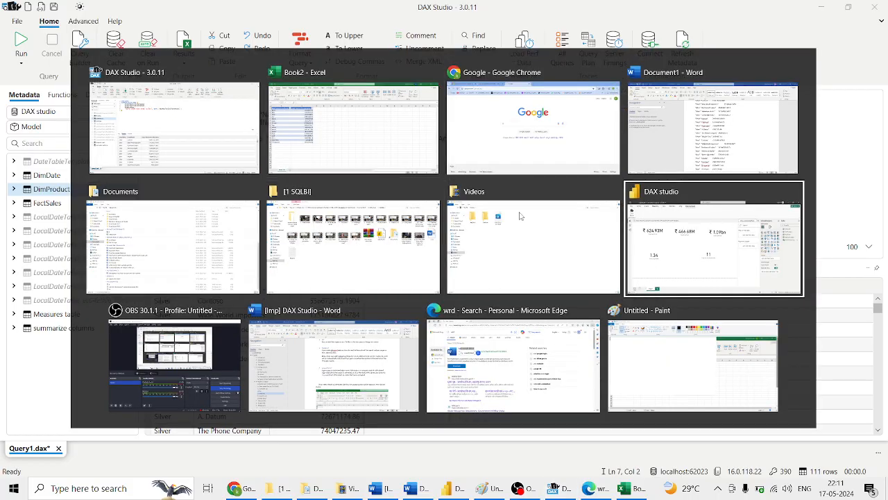